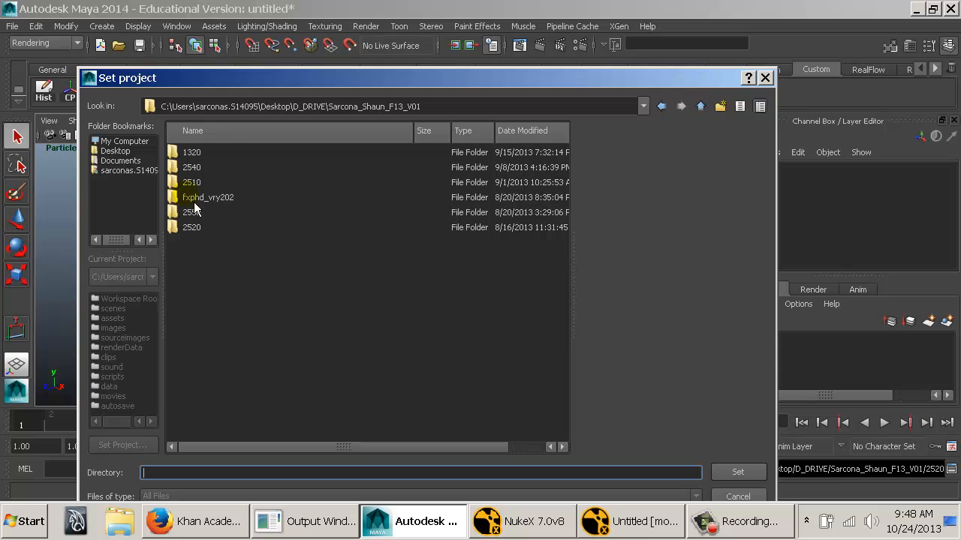
Set the project to the Moon2 folder inside 2510\work.
double_click(190, 183)
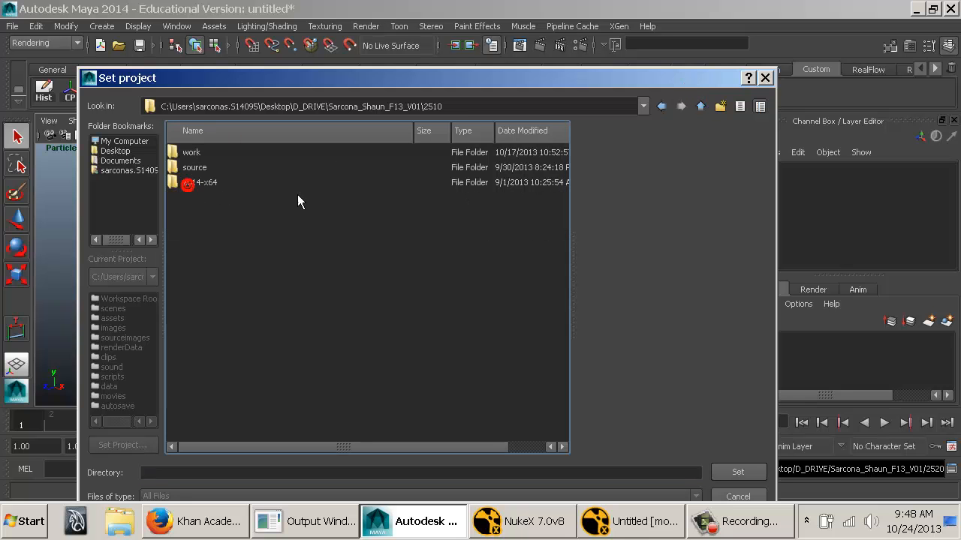
left_click(194, 131)
double_click(192, 154)
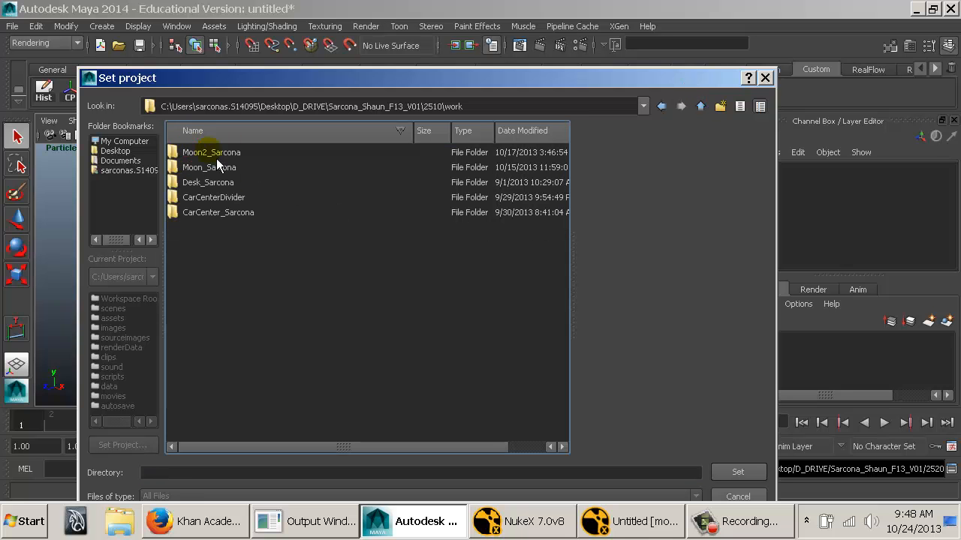
left_click(215, 154)
left_click(738, 472)
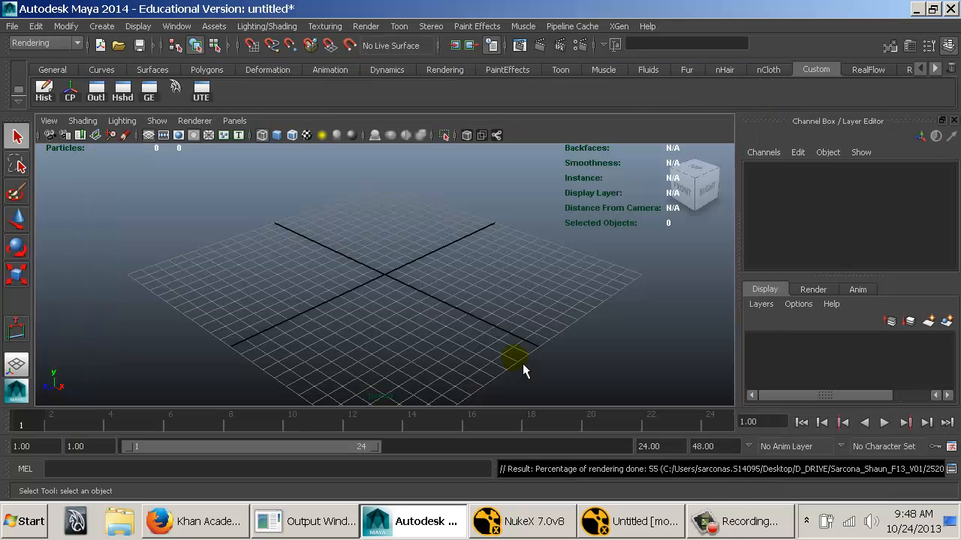
Open the scene rocketShip2.ma and display it in textured shading.
key("ctrl+o")
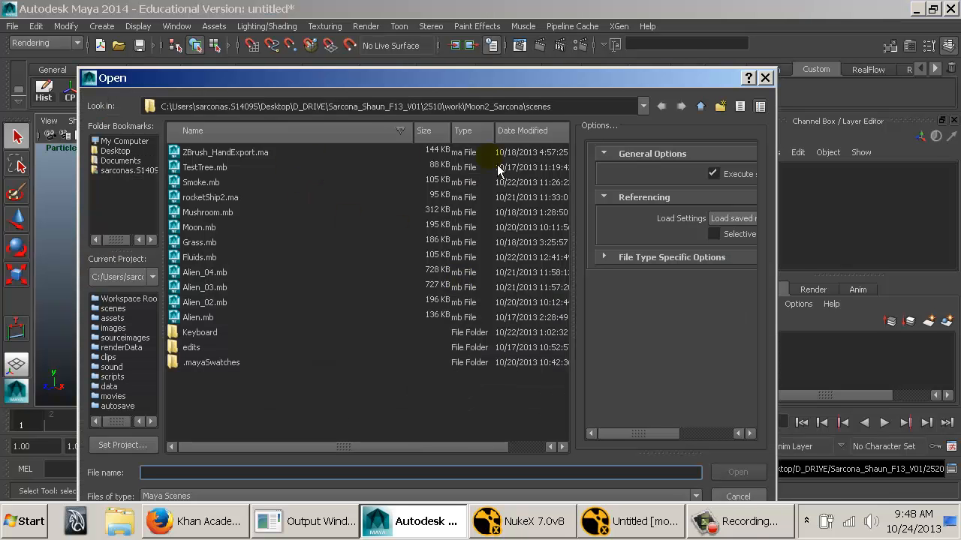
double_click(220, 203)
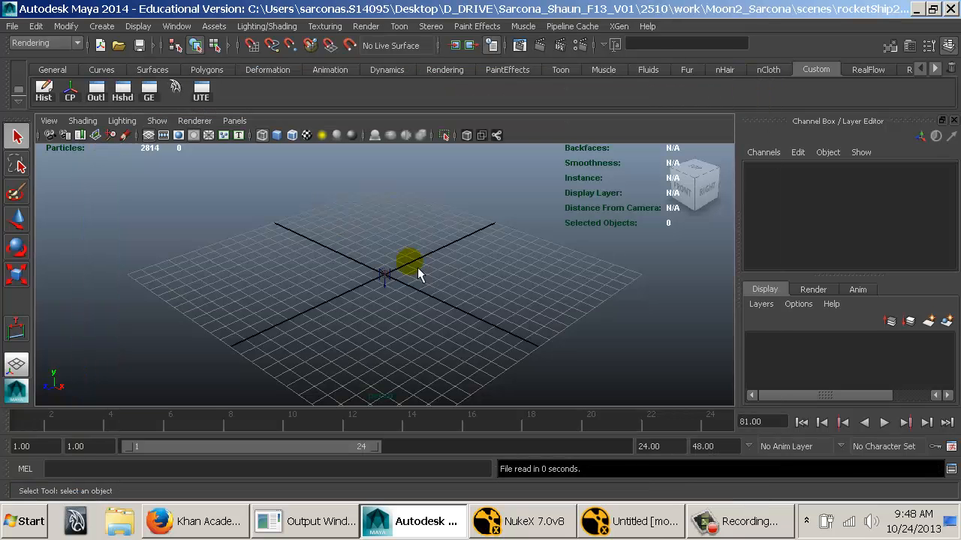
right_click_drag(592, 291, 150, 223, "alt")
left_click_drag(381, 235, 493, 275, "alt")
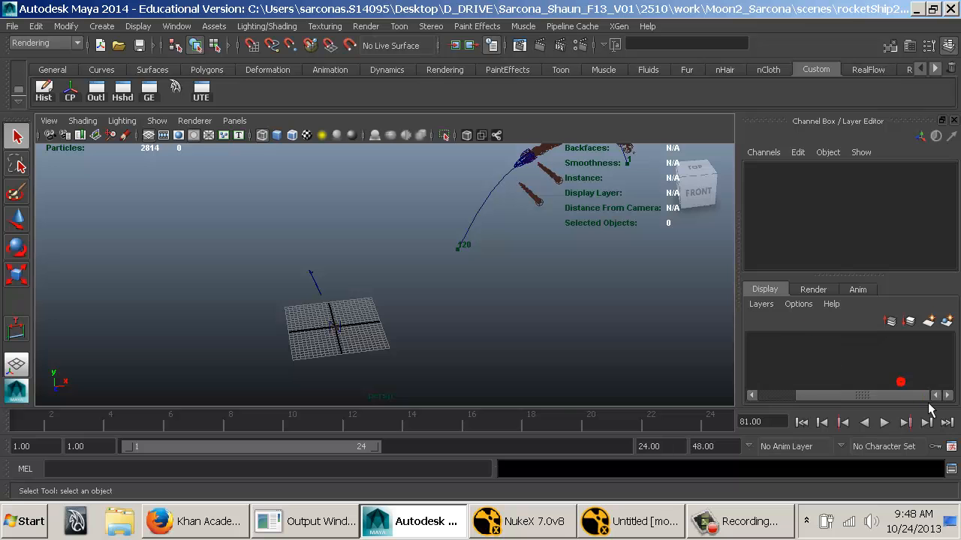
mouse_move(545, 338)
left_mouse_down()
mouse_move(498, 339)
mouse_move(368, 311)
mouse_move(368, 319)
left_mouse_up()
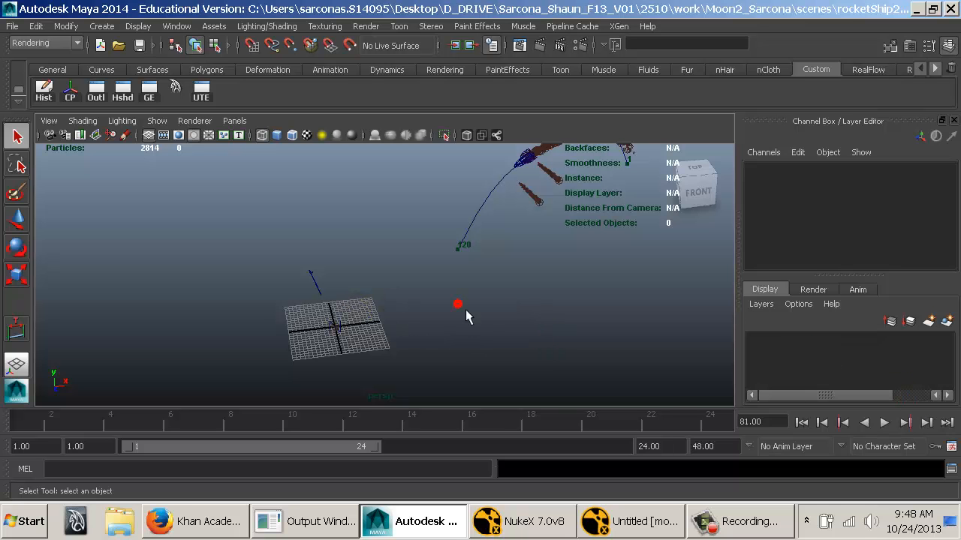
key("6")
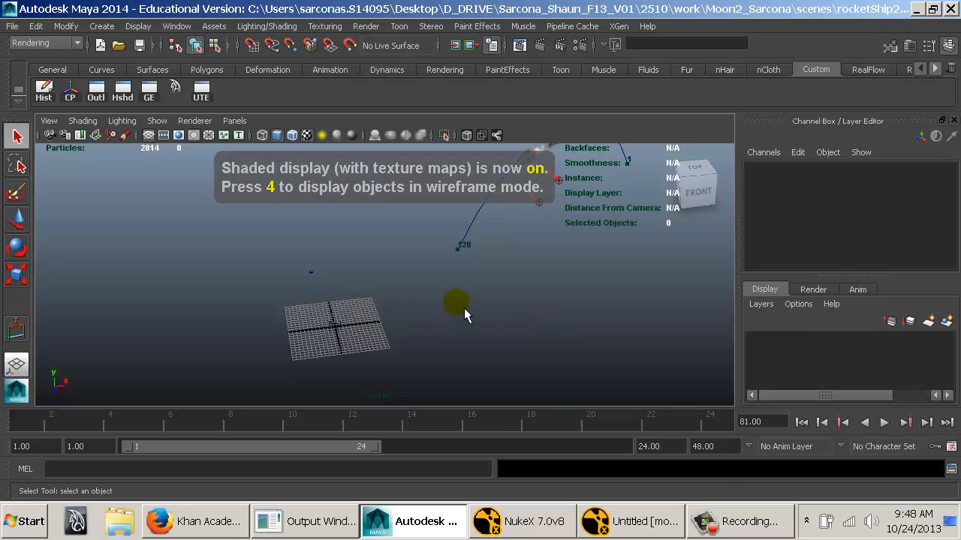
Play the rocket ship animation from the first frame.
left_click(803, 422)
key("alt+v")
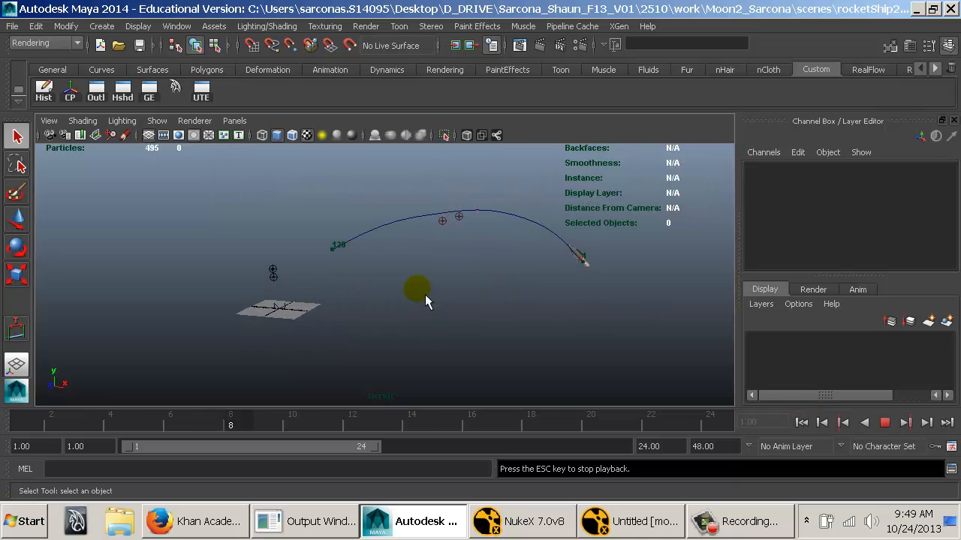
key("Escape")
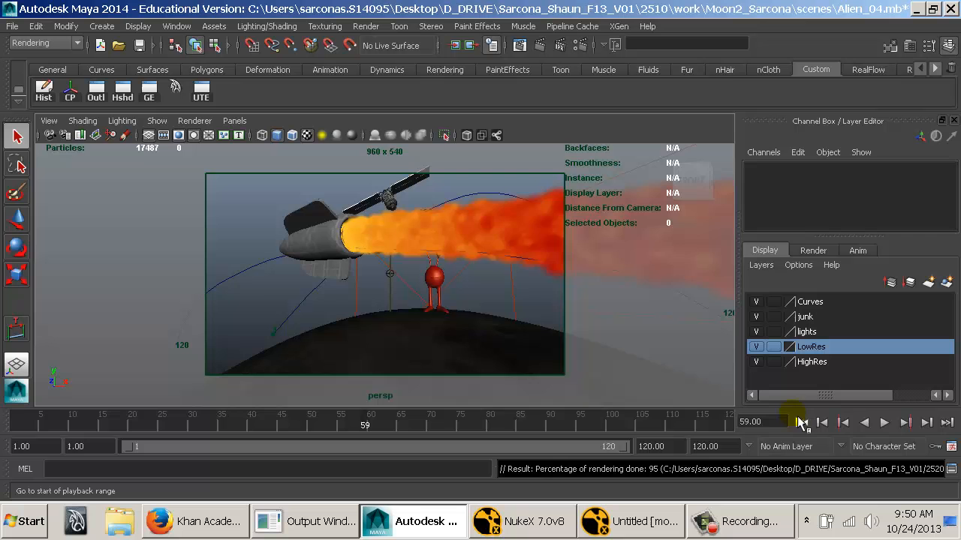
Play the Alien_04 scene from frame 1 and stop at frame 90 to view the rocket's flame and smoke trail.
left_click(800, 422)
left_click(441, 212)
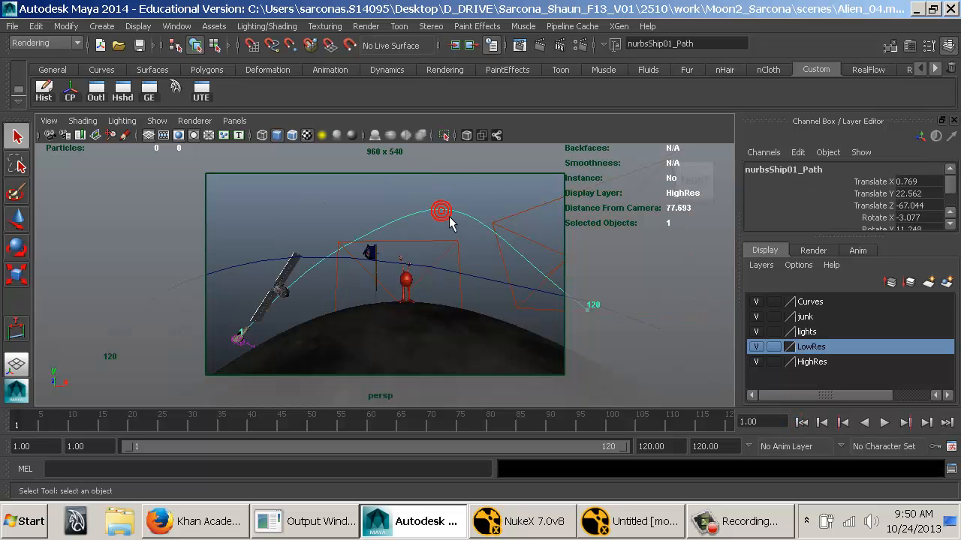
left_click(441, 202)
key("alt+v")
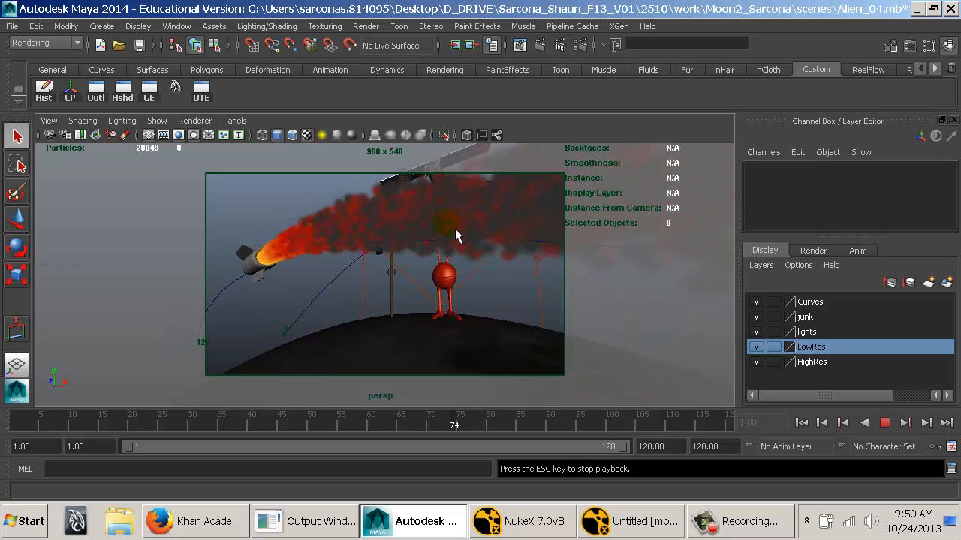
key("Escape")
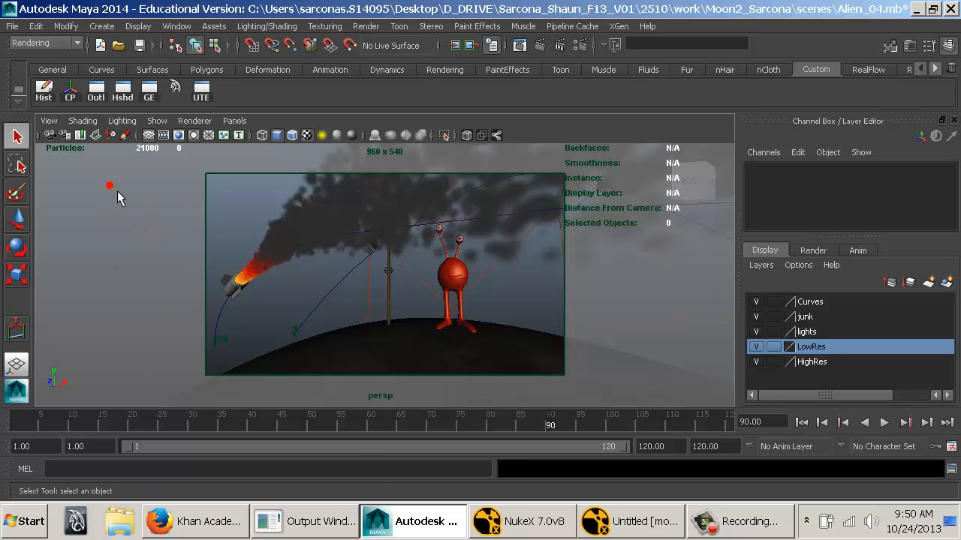
Create mental ray Image Based Lighting in the indirect lighting render settings, leaving its attributes open.
left_click(592, 54)
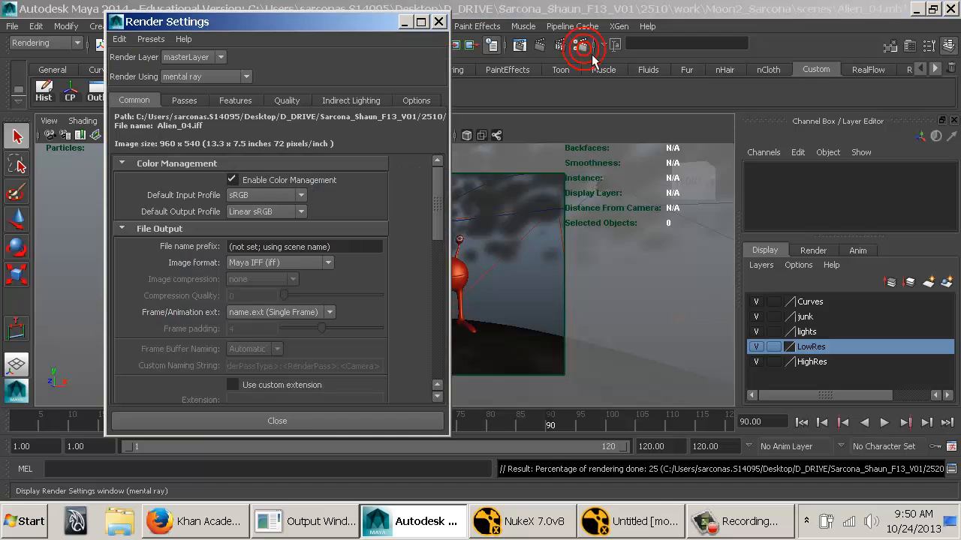
left_click(339, 103)
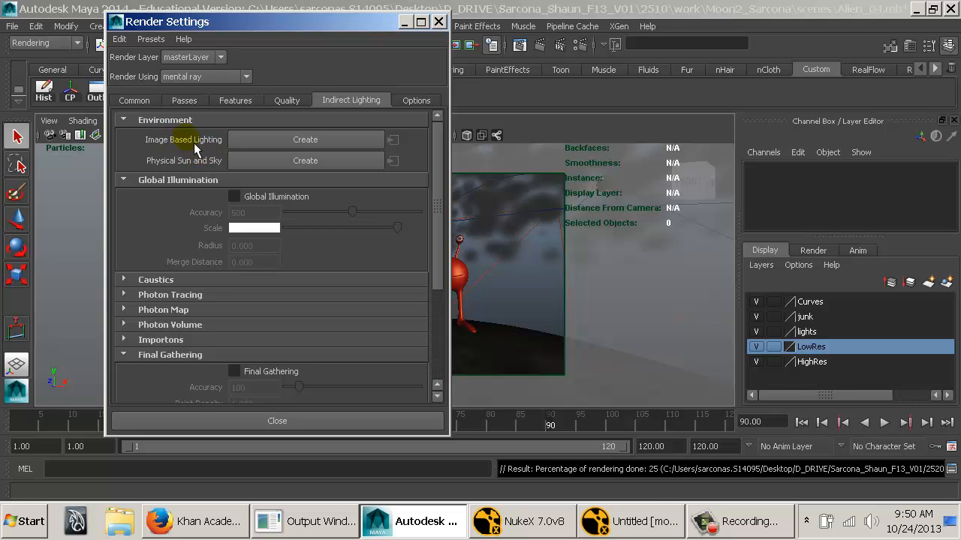
left_click(263, 141)
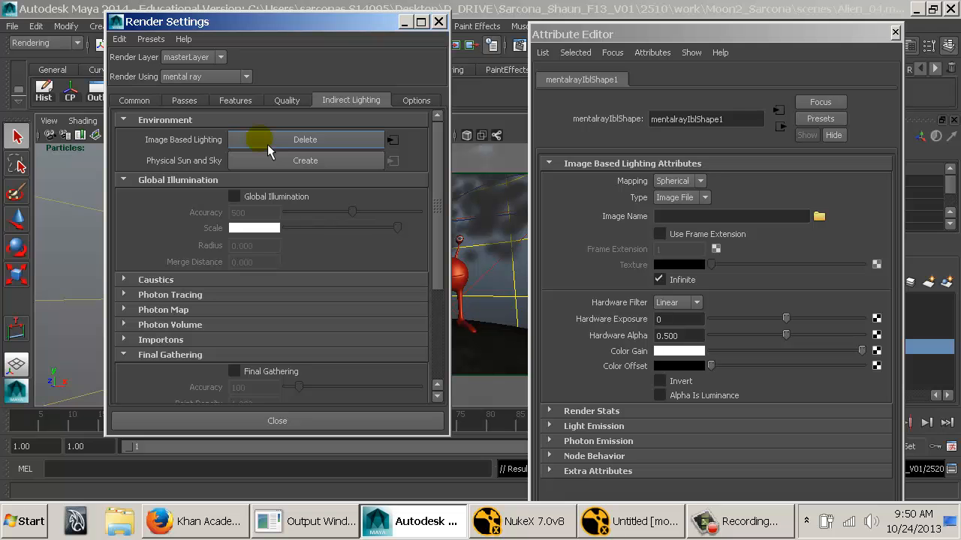
left_click(442, 21)
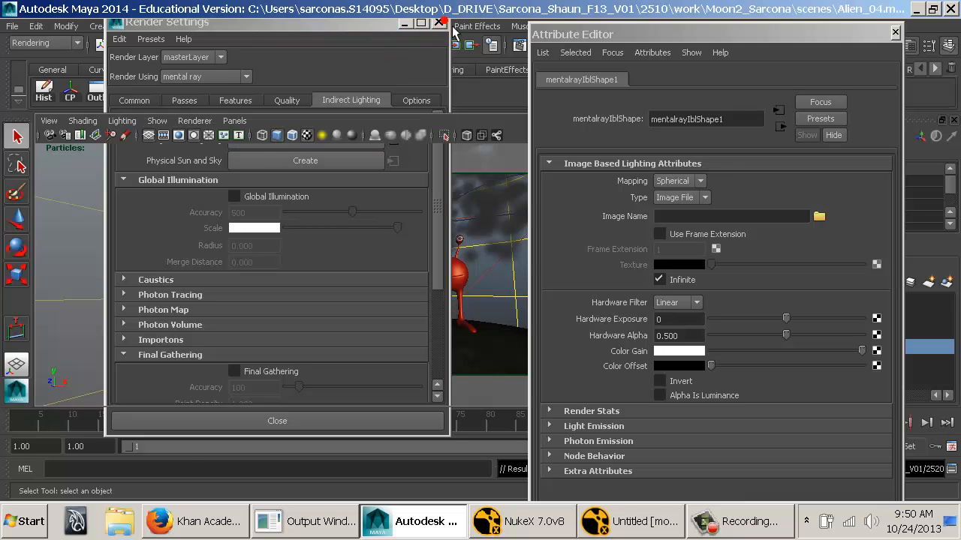
Examine the image-based lighting sphere around the moon and rocket paths in the second perspective view.
key("space")
left_click_drag(392, 258, 390, 313)
right_click_drag(390, 313, 135, 279, "alt")
left_click_drag(293, 272, 326, 280, "alt")
right_click_drag(326, 281, 676, 323, "alt")
left_click_drag(409, 303, 401, 282, "alt")
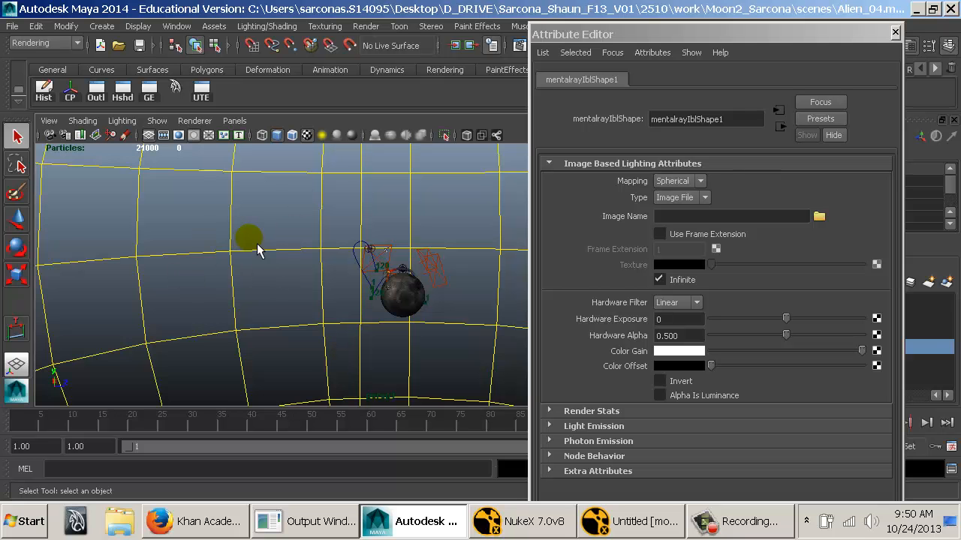
middle_click_drag(357, 249, 275, 233, "alt")
right_click_drag(276, 233, 544, 265, "alt")
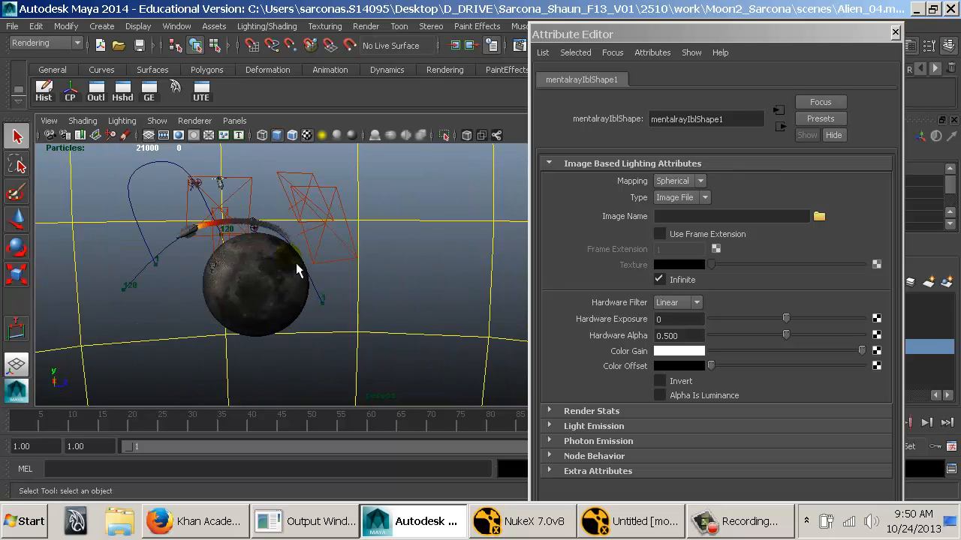
middle_click_drag(297, 265, 353, 265, "alt")
right_click_drag(354, 266, 388, 272, "alt")
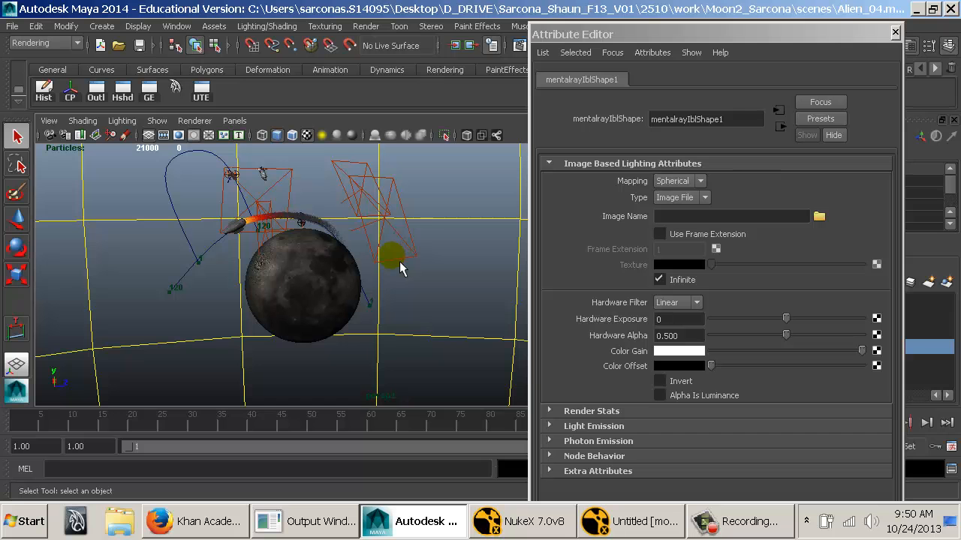
Load summer-triangle-wide-field.jpg from sourceimages as the image for the image-based lighting.
left_click(818, 216)
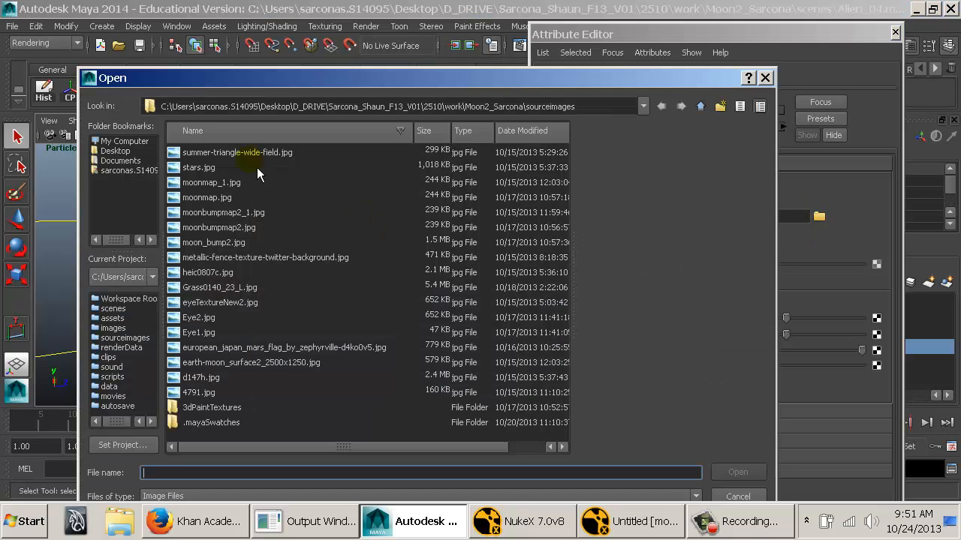
left_click(202, 197)
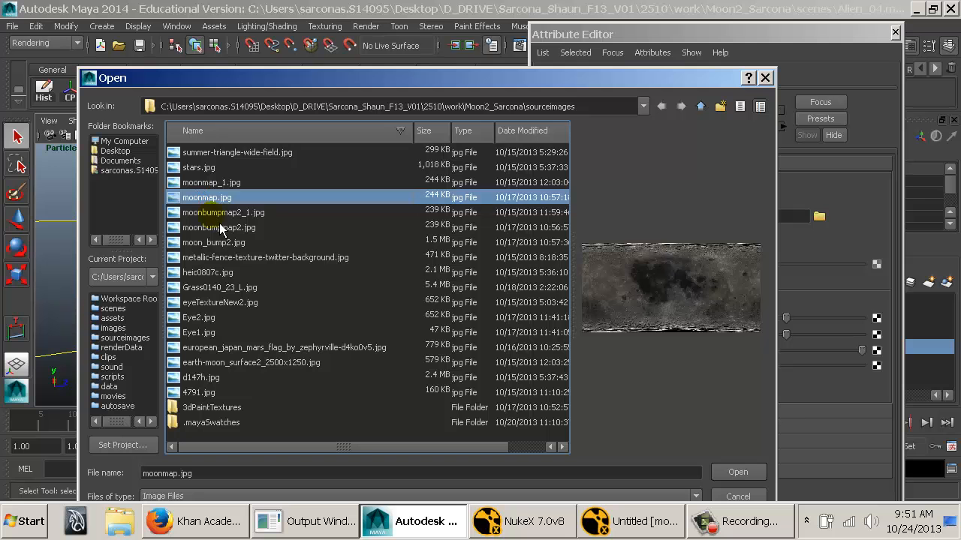
left_click(219, 213)
left_click(239, 154)
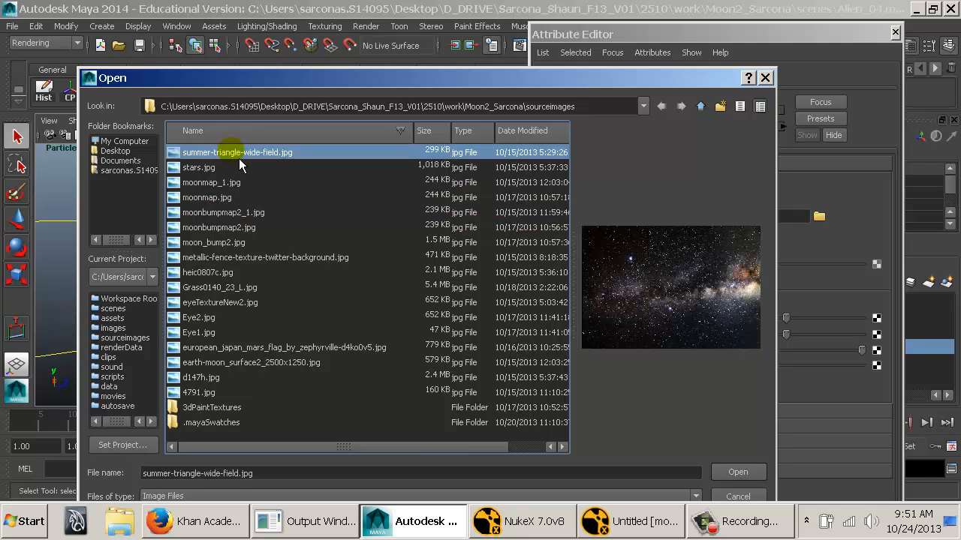
key("Down")
key("Up")
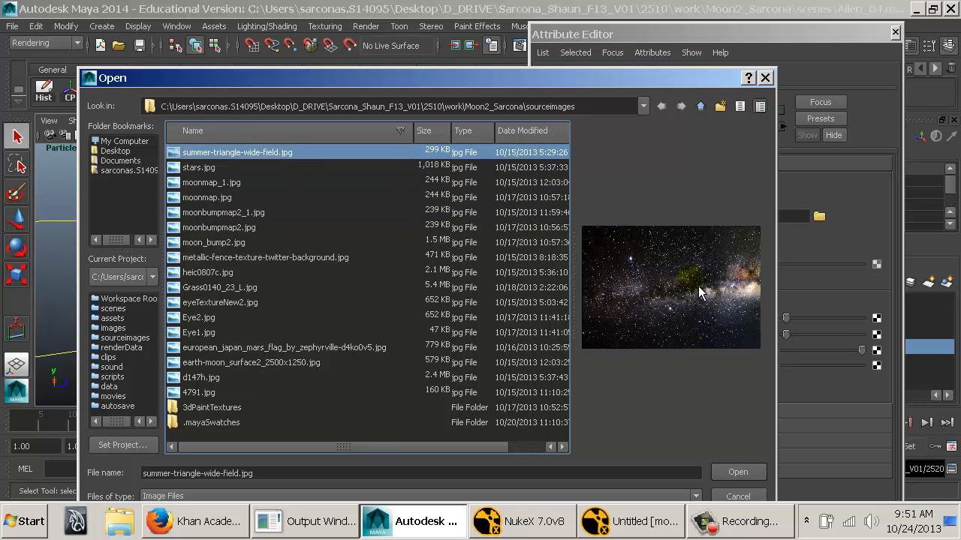
left_click(745, 474)
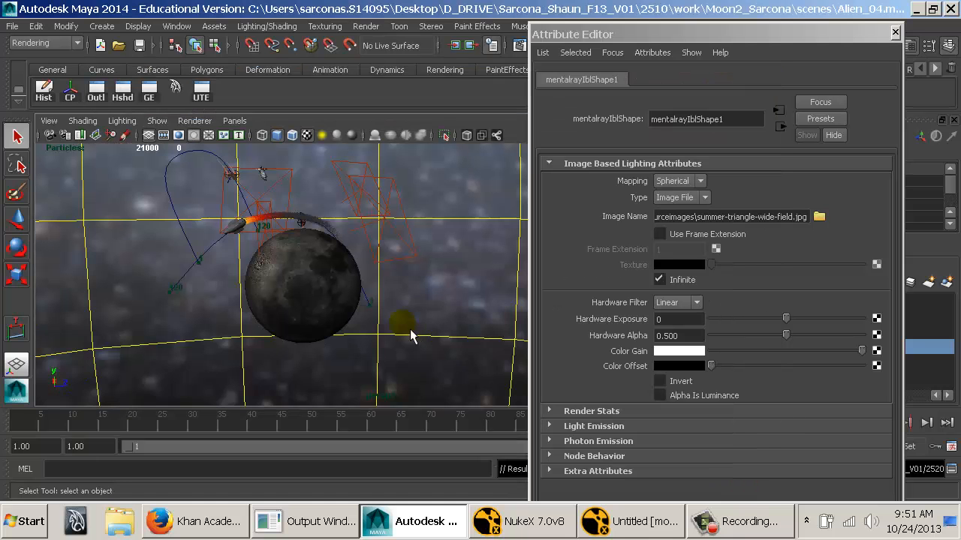
Inspect the star image on the surrounding sphere and undo its assignment.
right_click_drag(528, 311, 302, 283, "alt")
left_click_drag(302, 284, 277, 321, "alt")
right_click_drag(278, 321, 690, 369, "alt")
left_click_drag(481, 300, 425, 256, "alt")
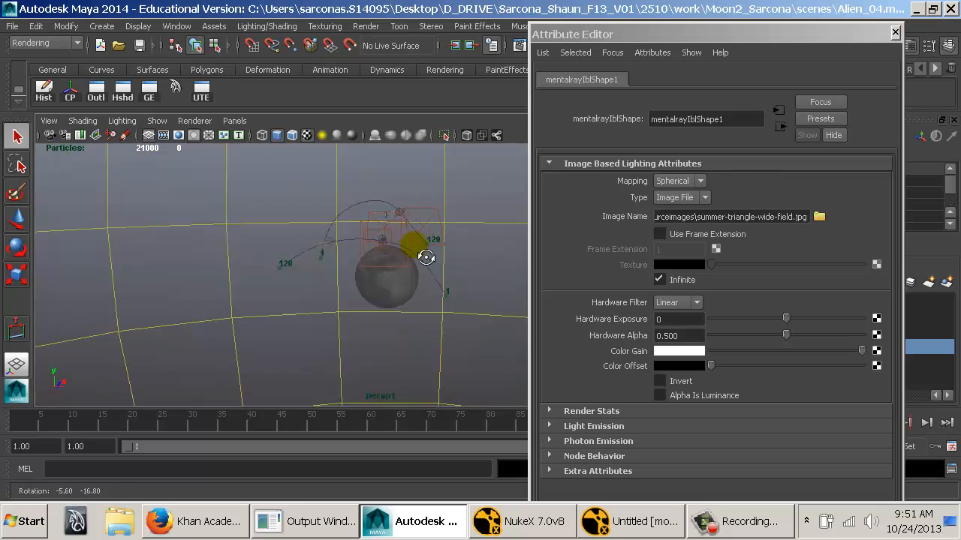
right_click_drag(425, 255, 569, 302, "alt")
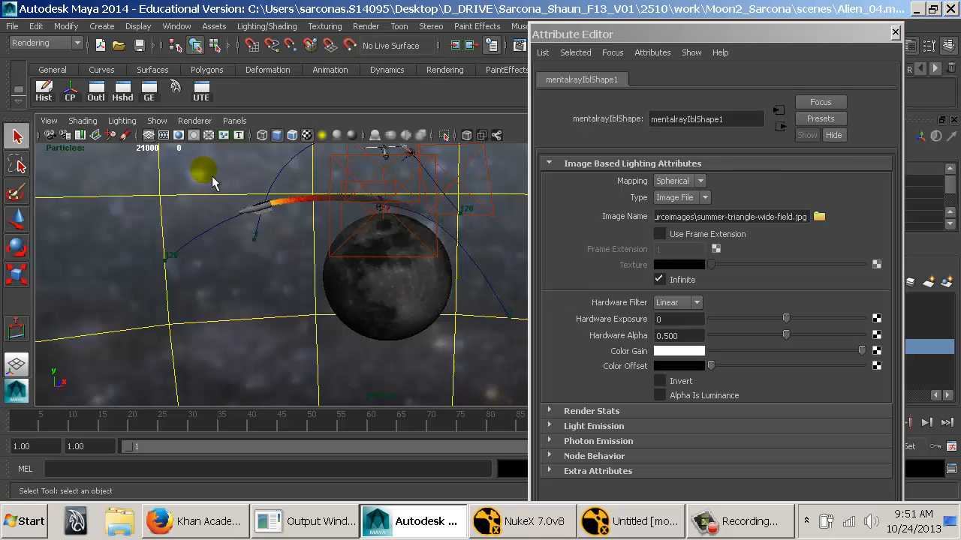
key("ctrl+z")
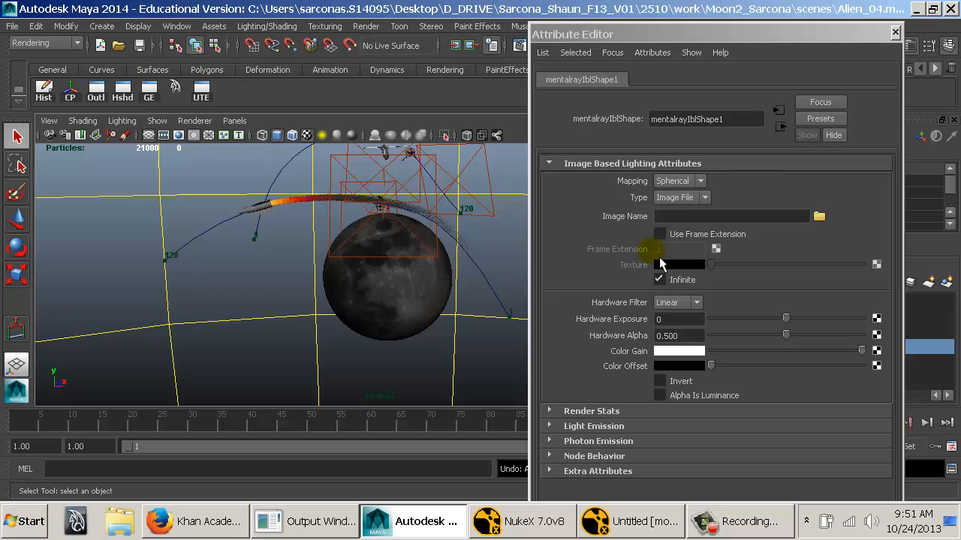
Set the image-based lighting type to Texture and reopen its attributes from the render settings.
left_click(674, 198)
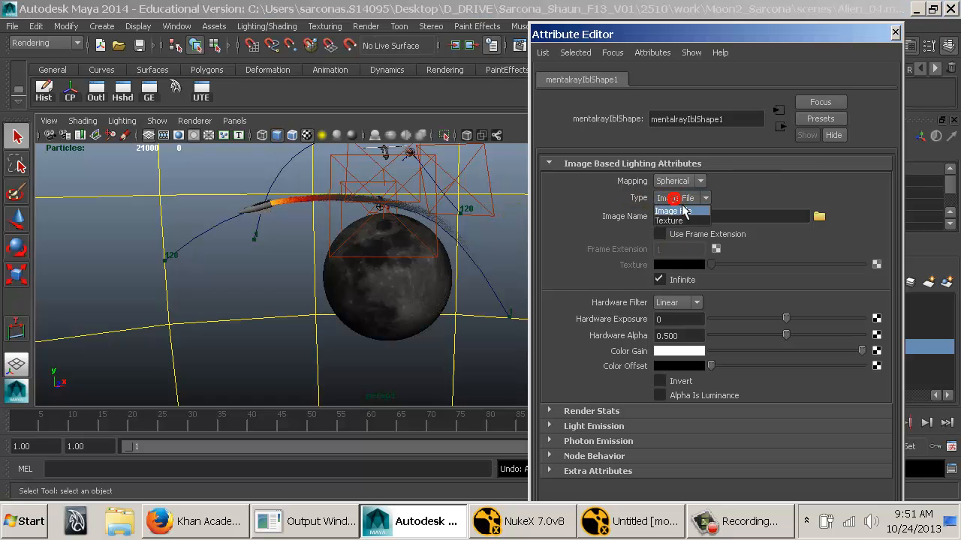
left_click(677, 220)
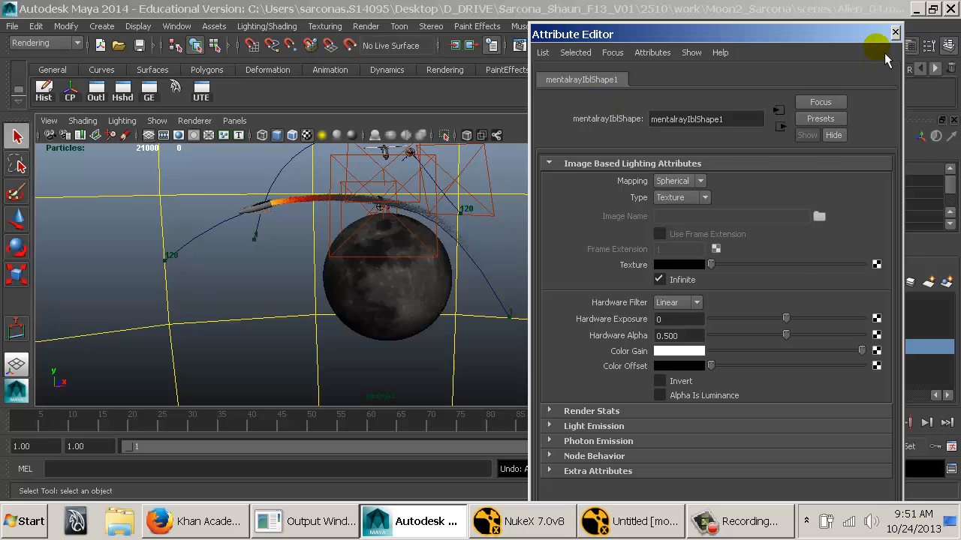
left_click(895, 33)
left_click(580, 44)
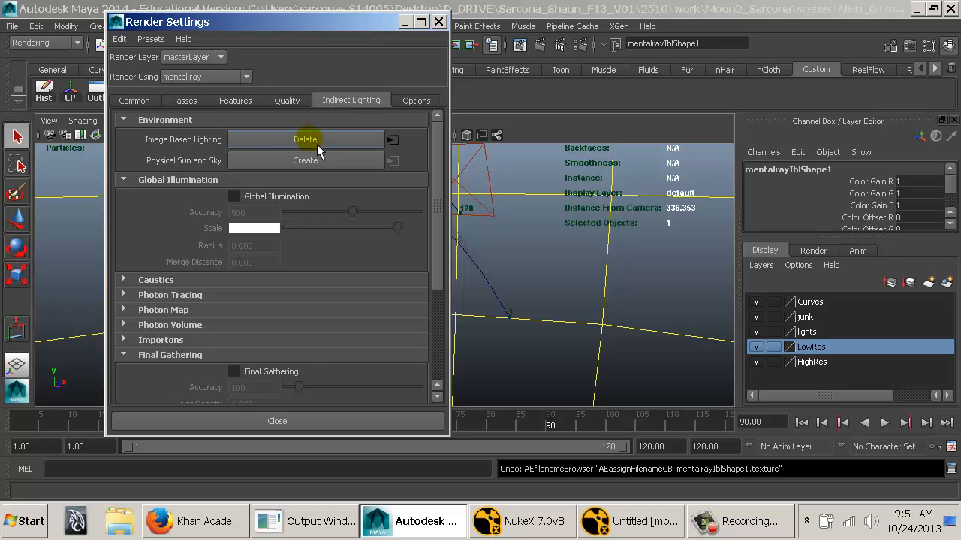
left_click(392, 140)
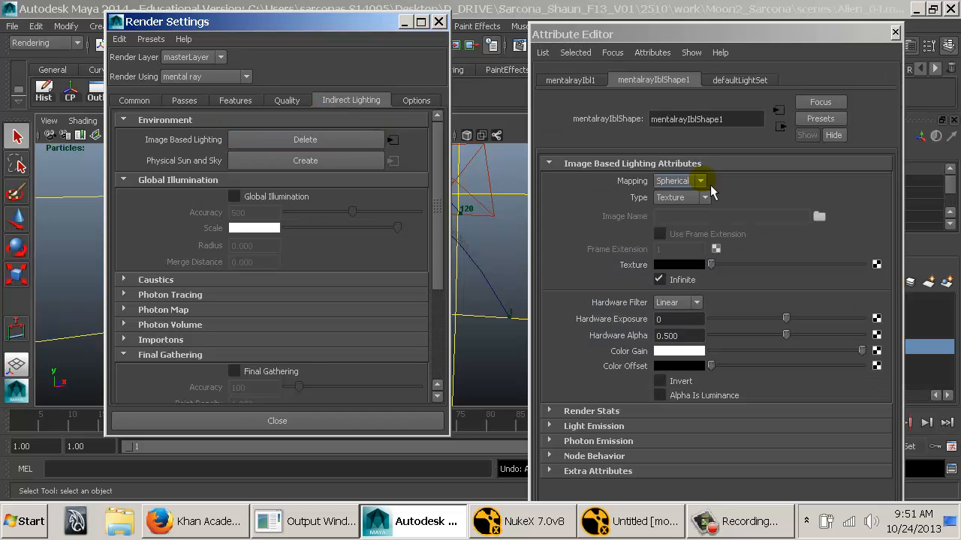
left_click(438, 21)
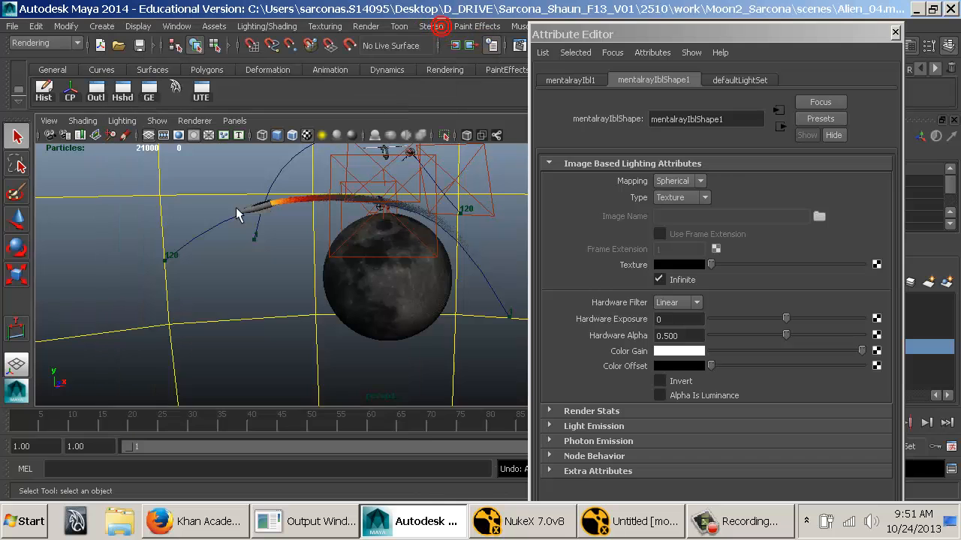
Map a Ramp texture onto the Texture attribute of the image-based lighting.
left_click(106, 183)
left_click_drag(81, 165, 79, 231)
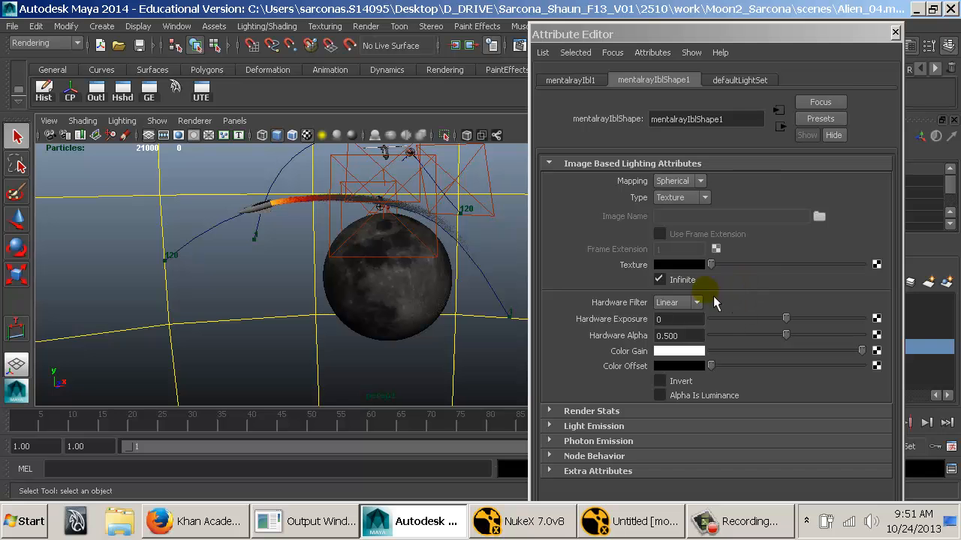
left_click_drag(725, 265, 843, 276)
left_click(879, 267)
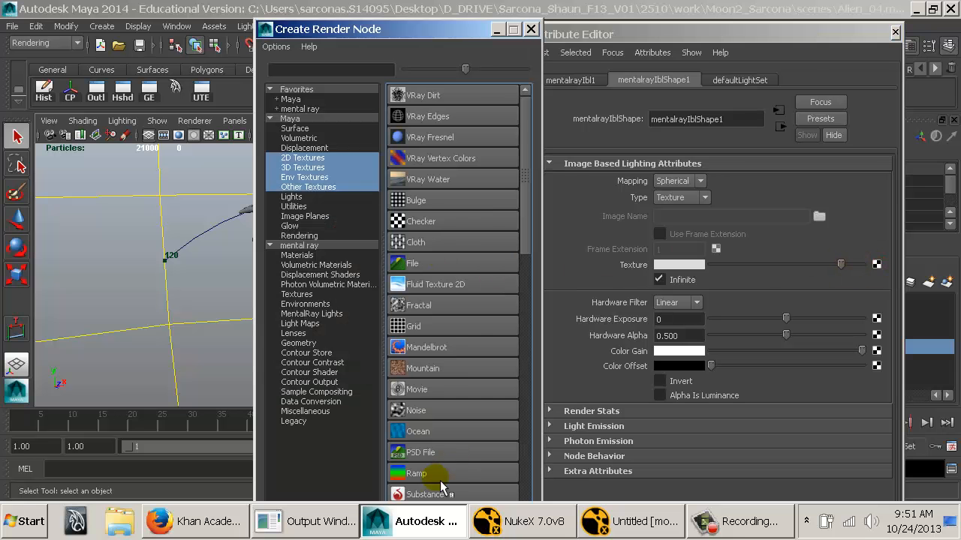
left_click(439, 478)
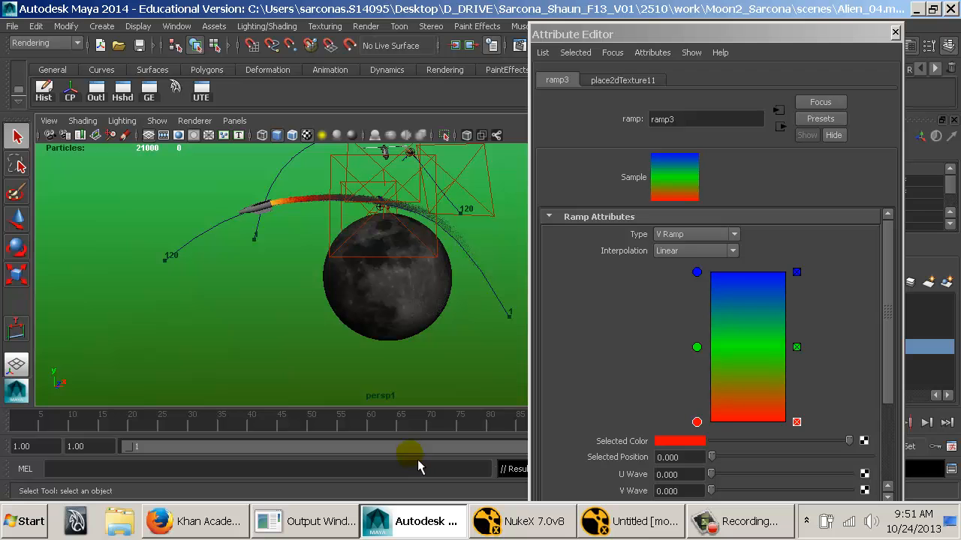
Inspect the blue, green and red ramp on the environment sphere from outside and around the moon and rocket.
mouse_move(455, 275)
right_mouse_down("alt")
mouse_move(444, 264)
mouse_move(367, 280)
mouse_move(386, 268)
right_mouse_up("alt")
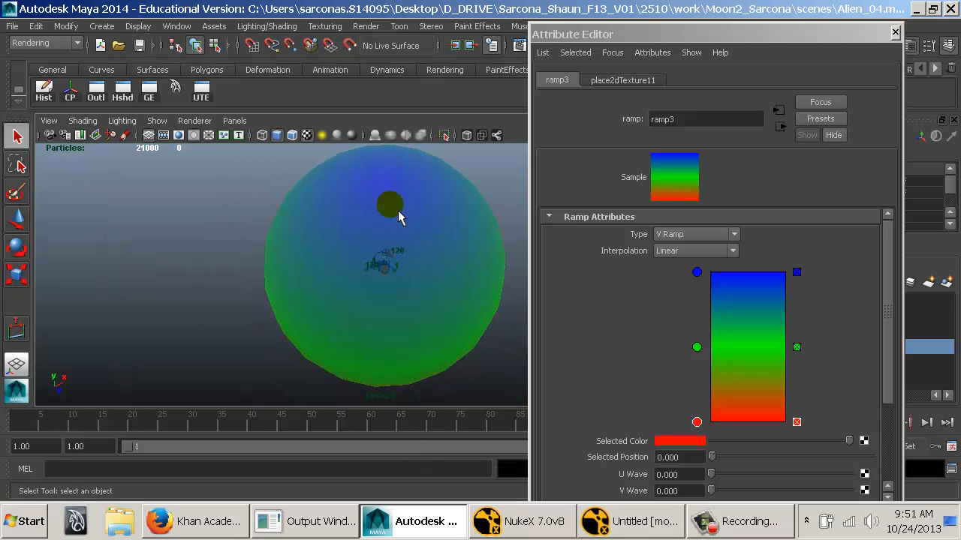
left_click_drag(413, 273, 405, 360, "alt")
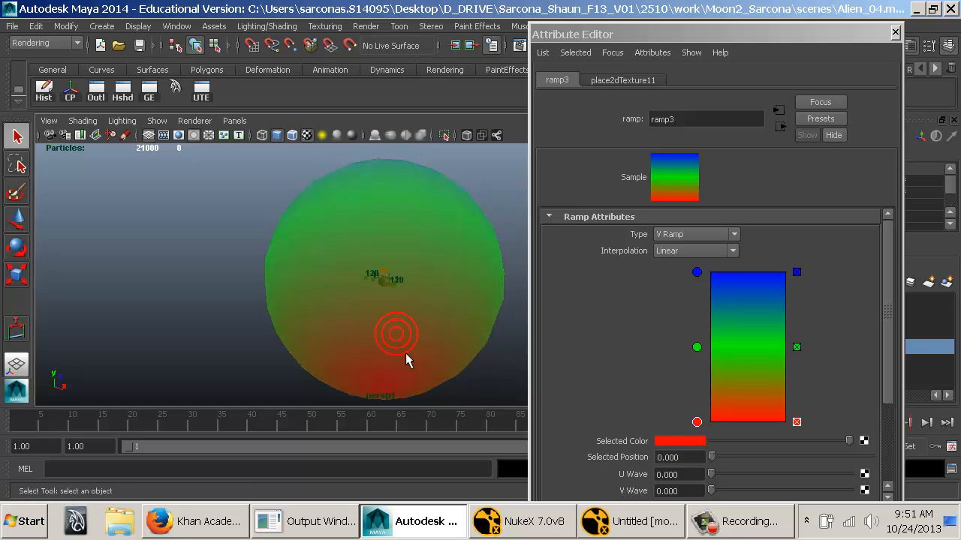
left_click_drag(362, 272, 344, 336, "alt")
right_click_drag(262, 294, 692, 320, "alt")
right_click_drag(380, 309, 745, 310, "alt")
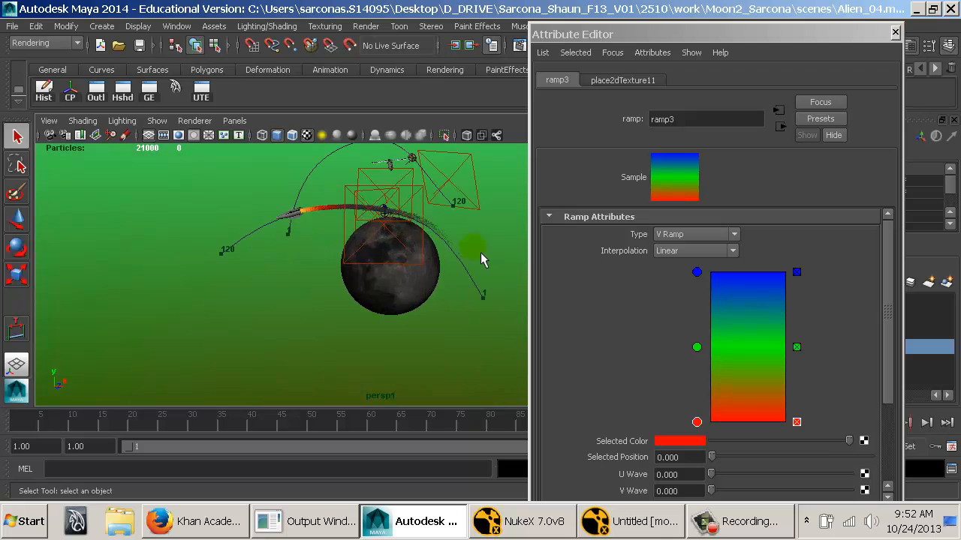
middle_click_drag(481, 258, 461, 286, "alt")
right_click_drag(367, 285, 547, 287, "alt")
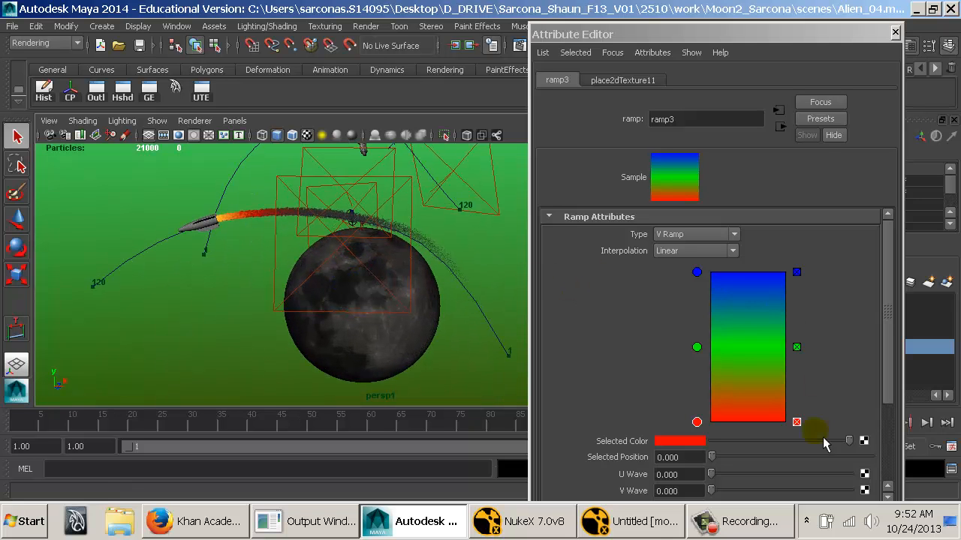
left_click_drag(407, 274, 398, 262, "alt")
middle_click_drag(413, 257, 412, 291, "alt")
right_click_drag(411, 295, 794, 363, "alt")
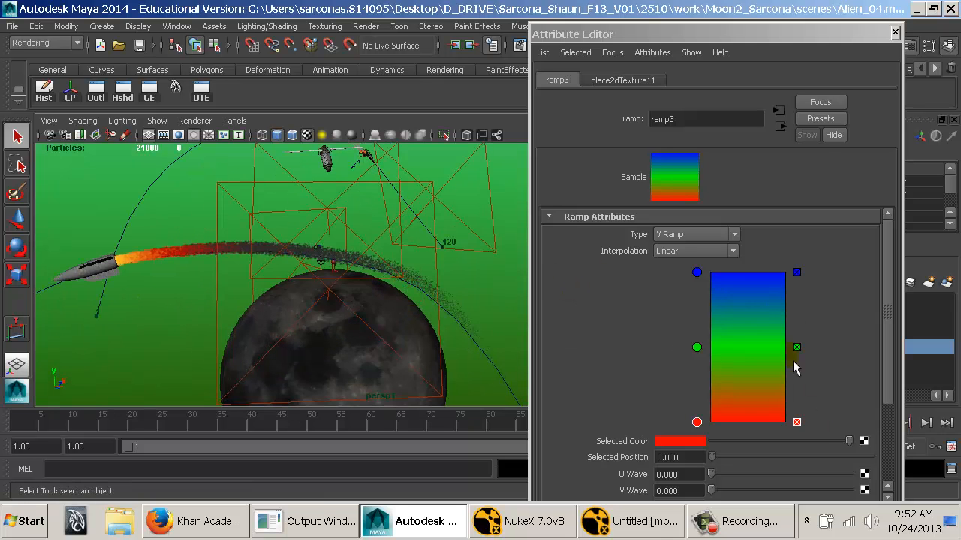
Remove the ramp's green middle colour and map a File texture onto its blue colour at position 1.000.
left_click(796, 347)
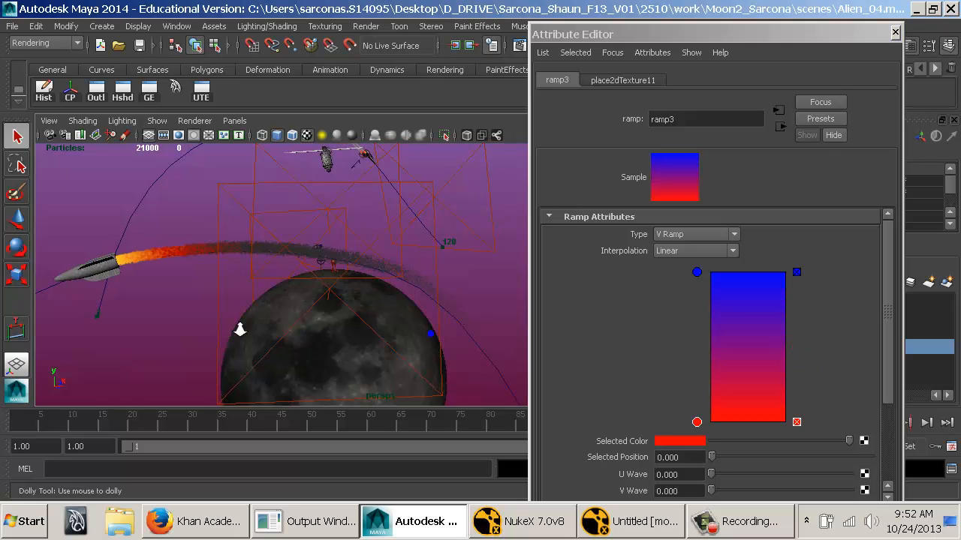
right_click_drag(240, 326, 50, 264, "alt")
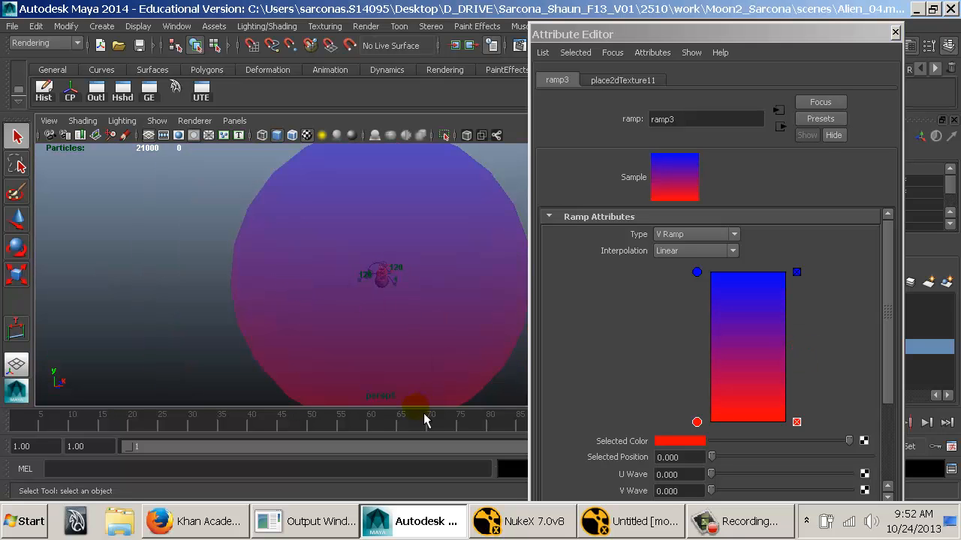
left_click(697, 273)
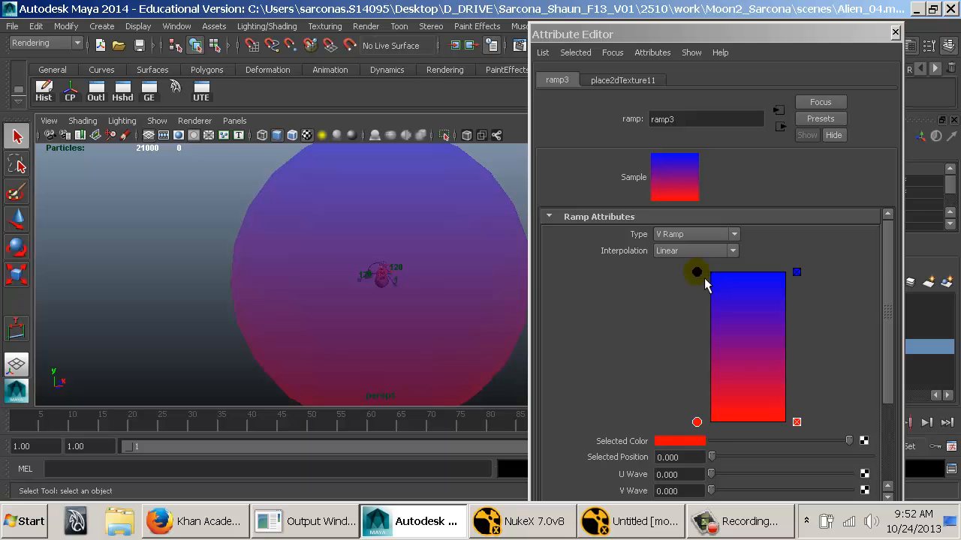
left_click(864, 441)
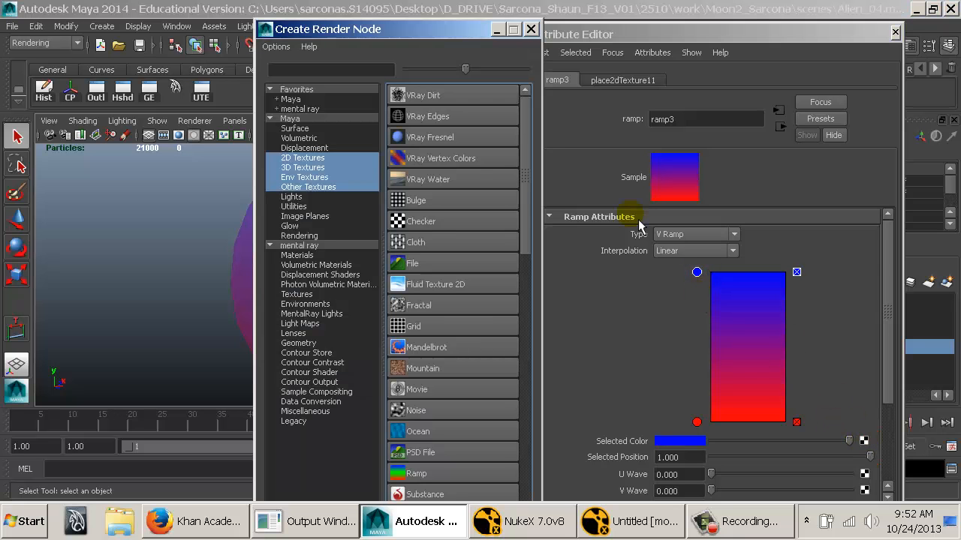
left_click(420, 264)
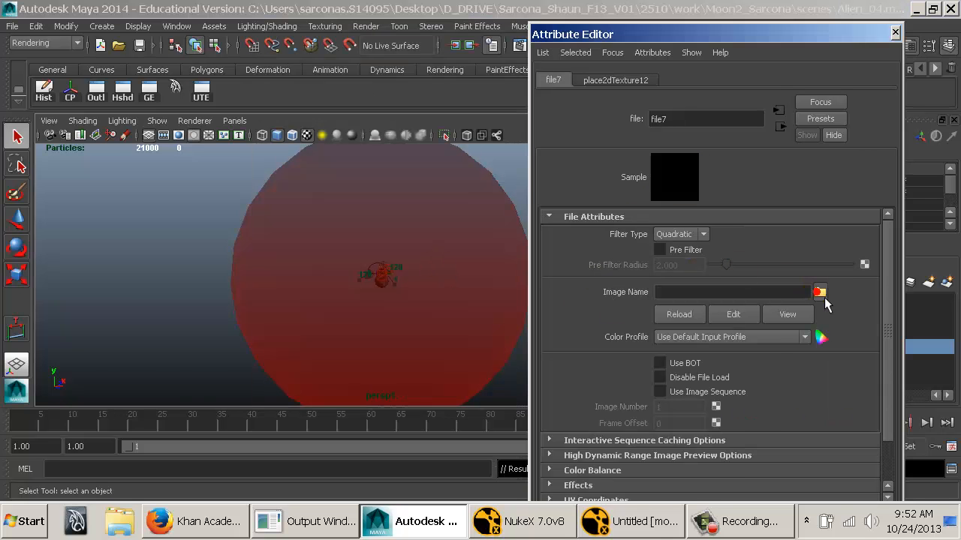
Browse sourceimages for the file texture's image, comparing previews such as summer-triangle-wide-field.jpg, stars.jpg and heic0807c.jpg.
left_click(819, 292)
left_click(225, 153)
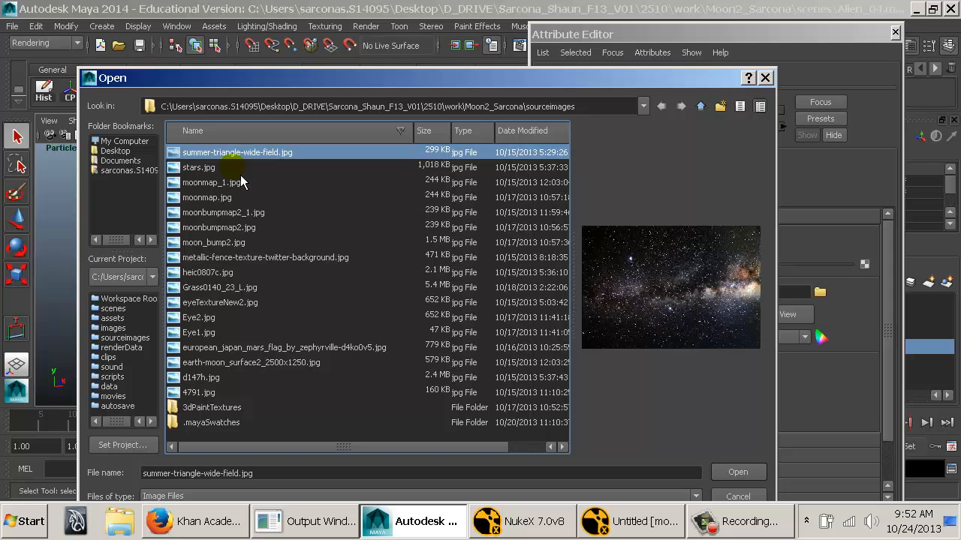
key("Down")
key("Up")
key("Down")
key("Down")
key("Down")
key("Down")
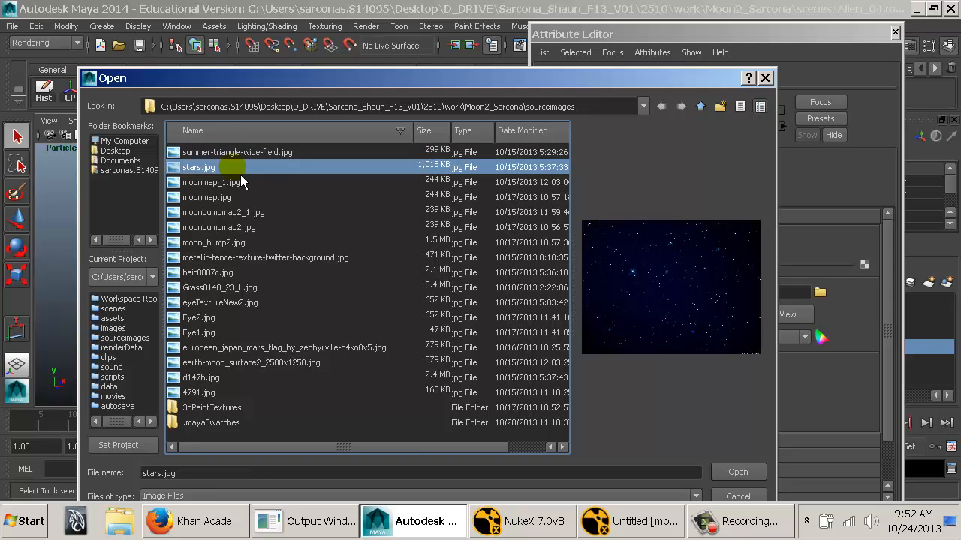
key("Down")
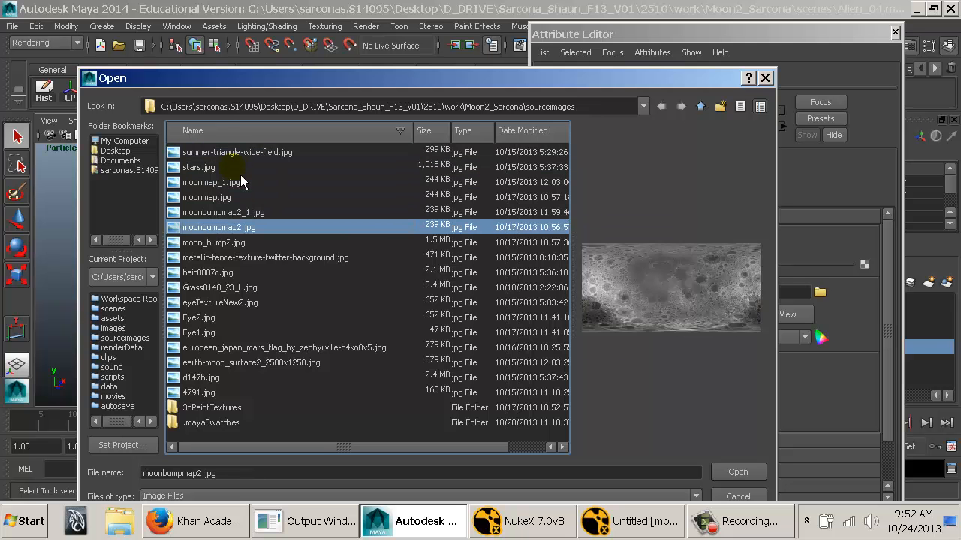
key("Down")
key("Down")
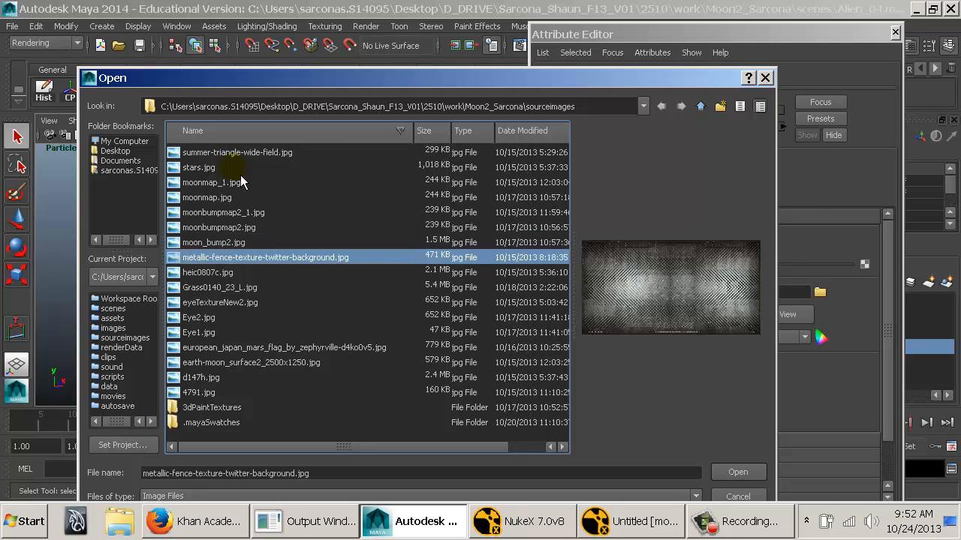
key("Down")
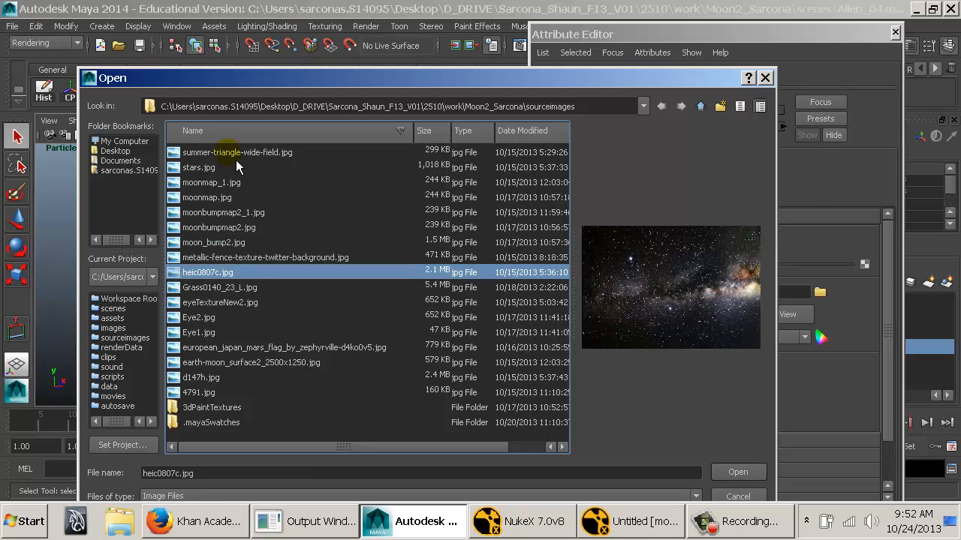
left_click(226, 153)
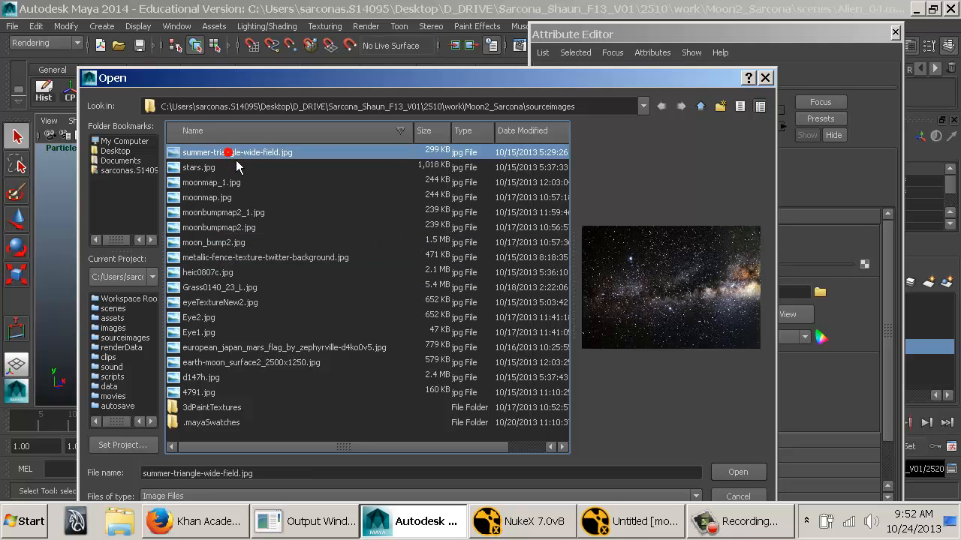
left_click(226, 275)
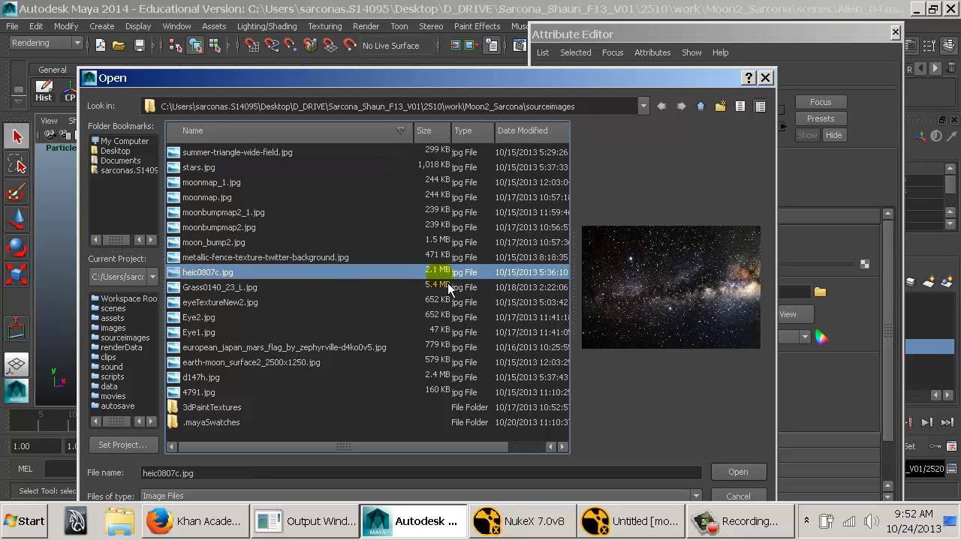
Load d147h.jpg from sourceimages as the file texture's image.
key("Down")
key("Down")
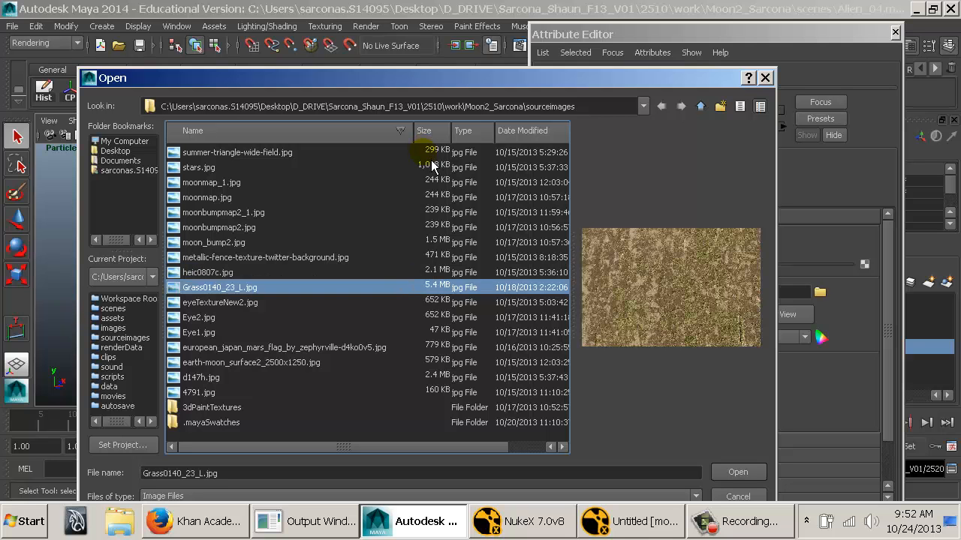
key("Down")
key("Down")
key("Down")
key("Down")
key("Down")
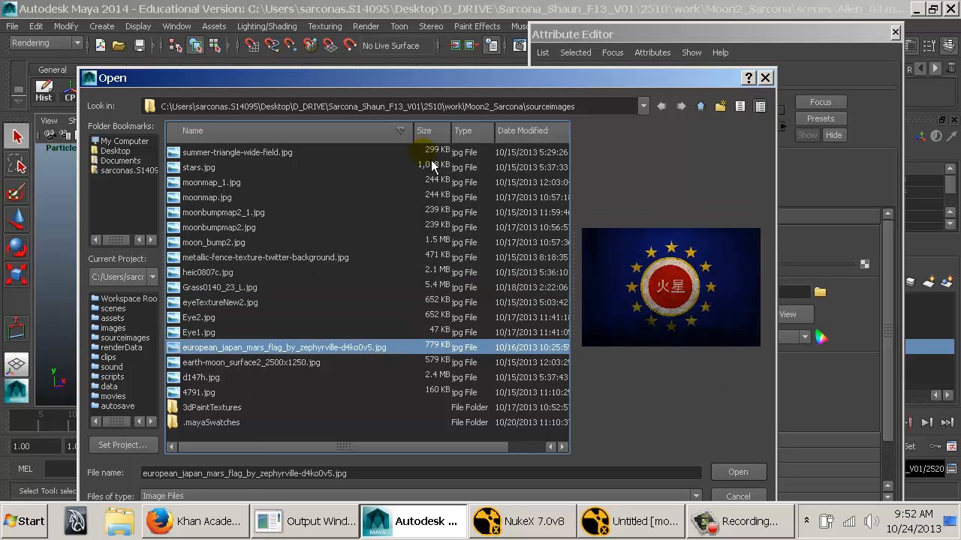
key("Down")
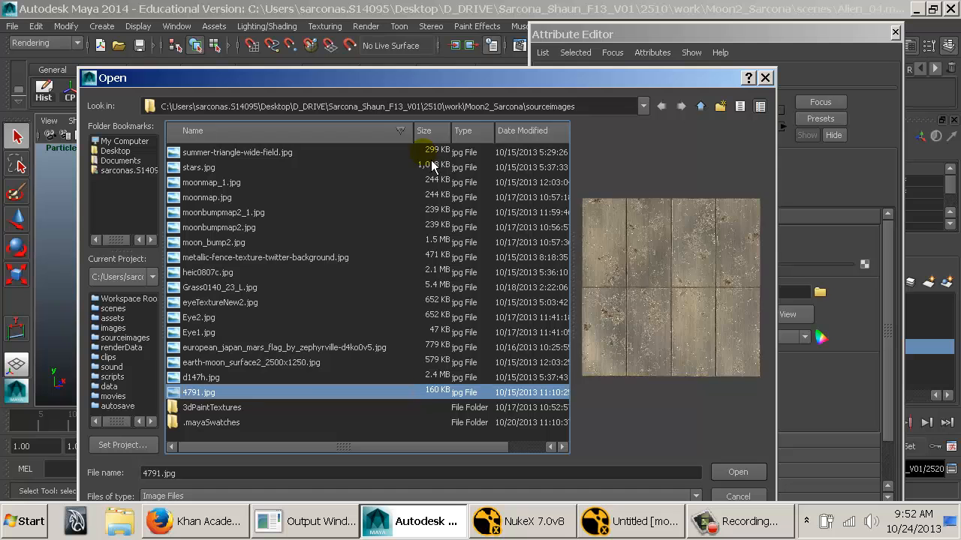
key("Up")
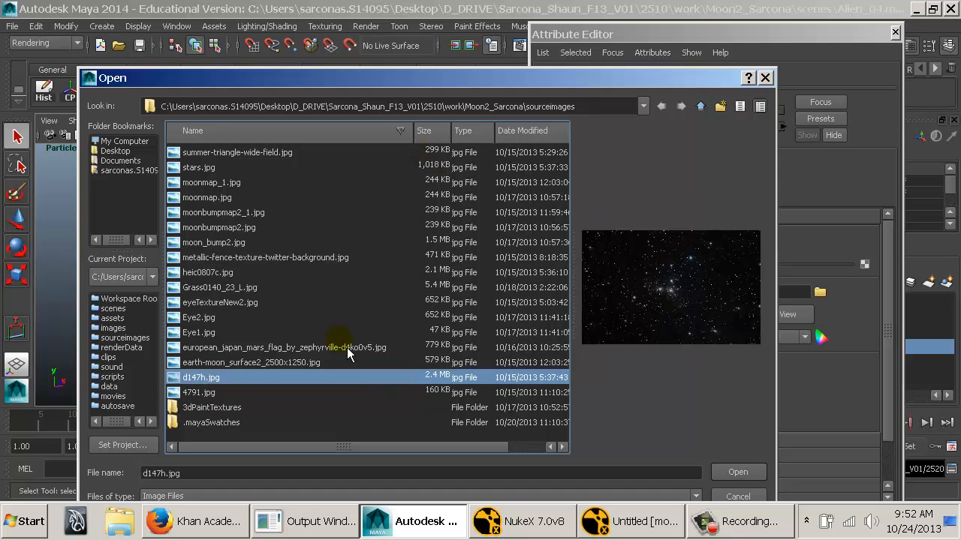
left_click(781, 467)
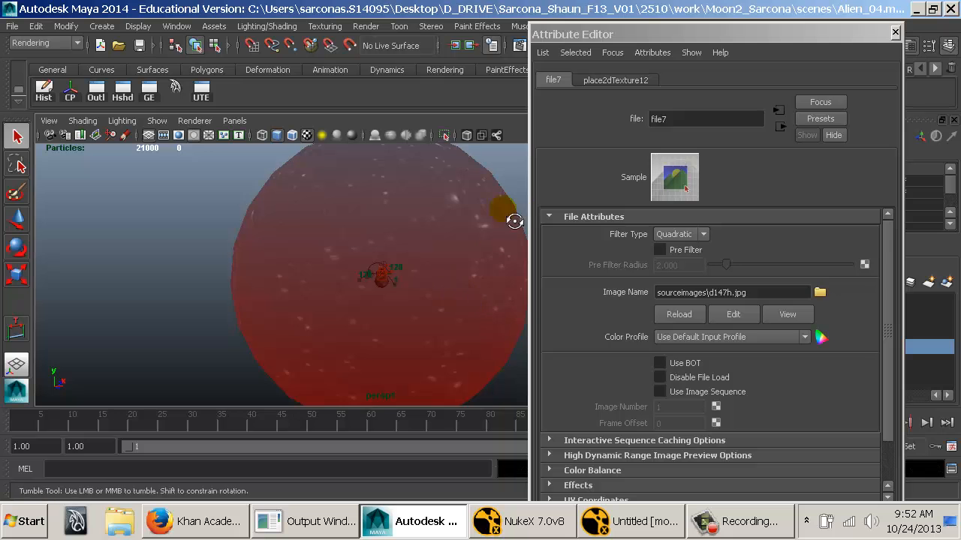
Set the star texture's Repeat UV to 10 in both directions in its 2D texture placement.
left_click_drag(505, 214, 397, 246, "alt")
right_click_drag(400, 247, 570, 249, "alt")
middle_click_drag(377, 259, 255, 270, "alt")
right_click_drag(319, 264, 401, 267, "alt")
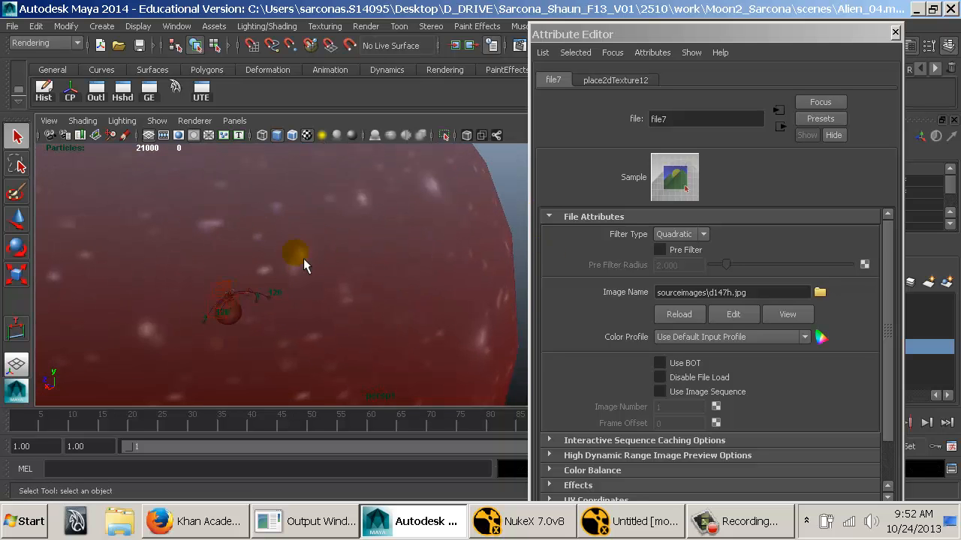
left_click(621, 81)
left_click(666, 256)
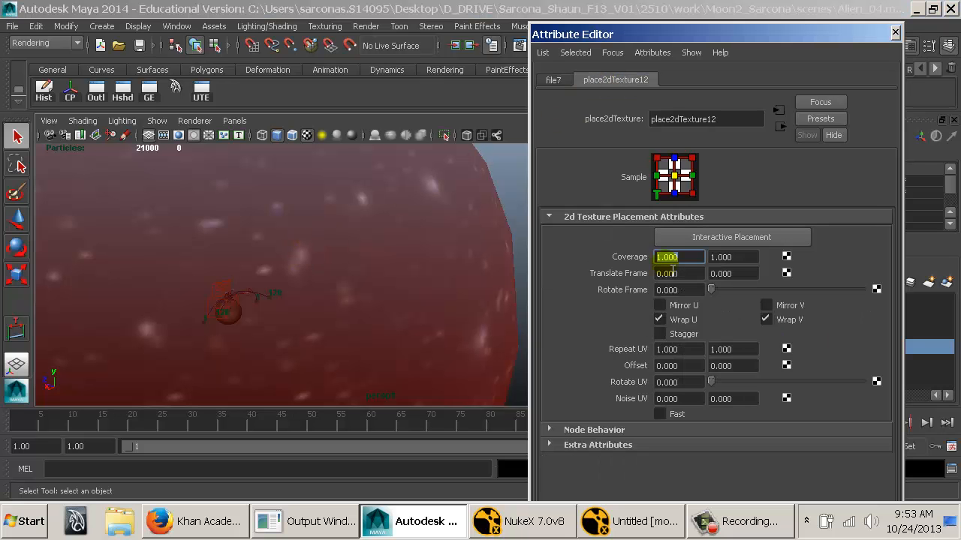
left_click(694, 352)
type("10")
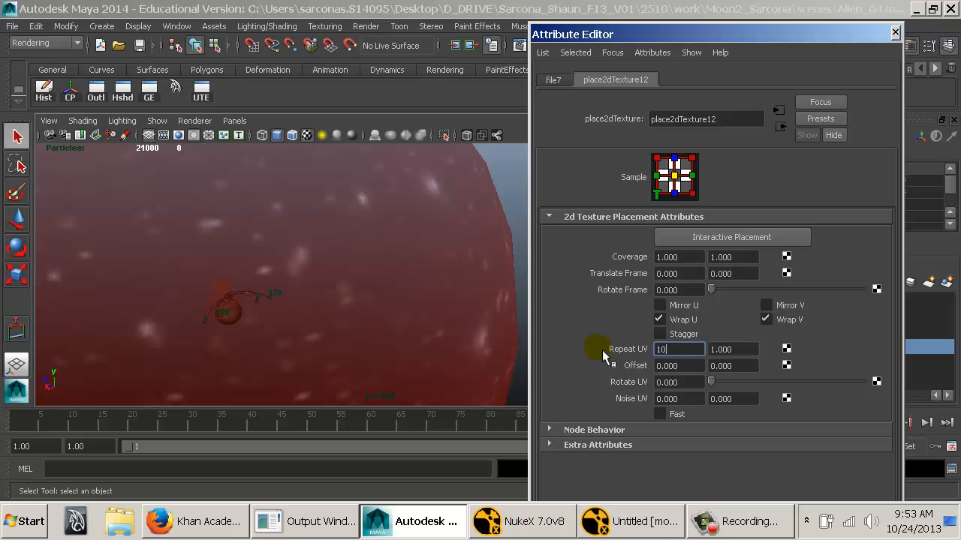
key("Tab")
type("10")
key("Tab")
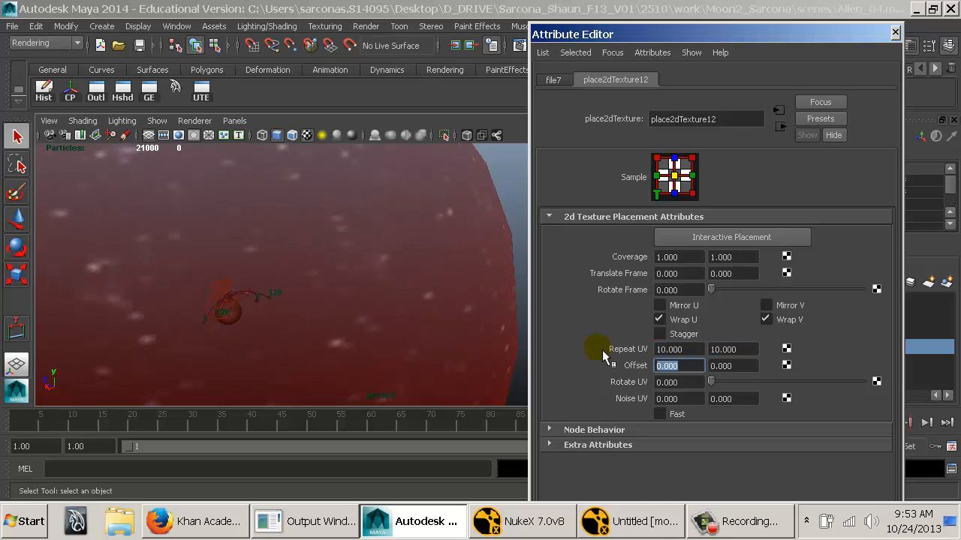
Inspect the repeated stars around the rocket and moon, and return to the ramp's attributes.
left_click_drag(367, 316, 701, 301, "alt")
middle_click_drag(477, 296, 366, 281, "alt")
right_click_drag(365, 282, 746, 336, "alt")
middle_click_drag(480, 323, 330, 188, "alt")
right_click_drag(331, 189, 391, 236, "alt")
middle_click_drag(391, 244, 349, 278, "alt")
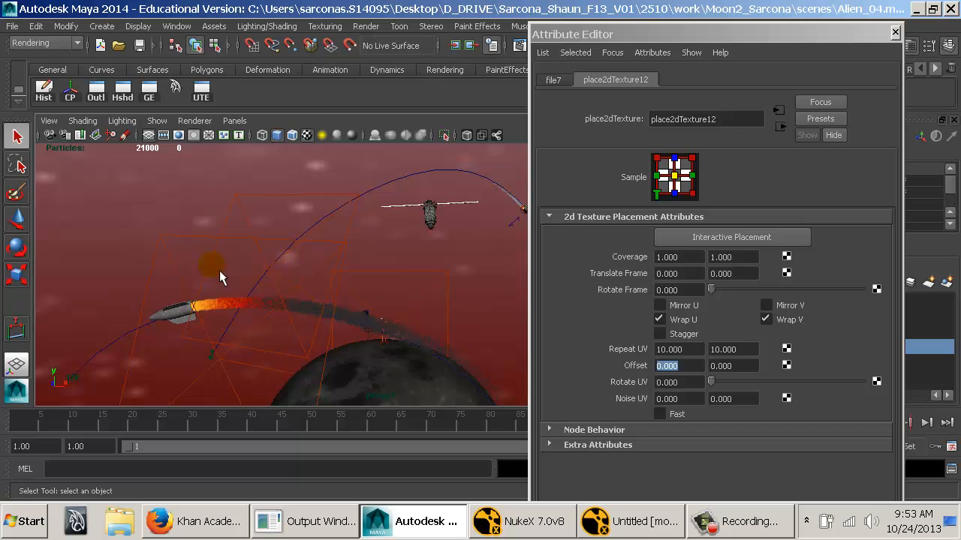
left_click(790, 132)
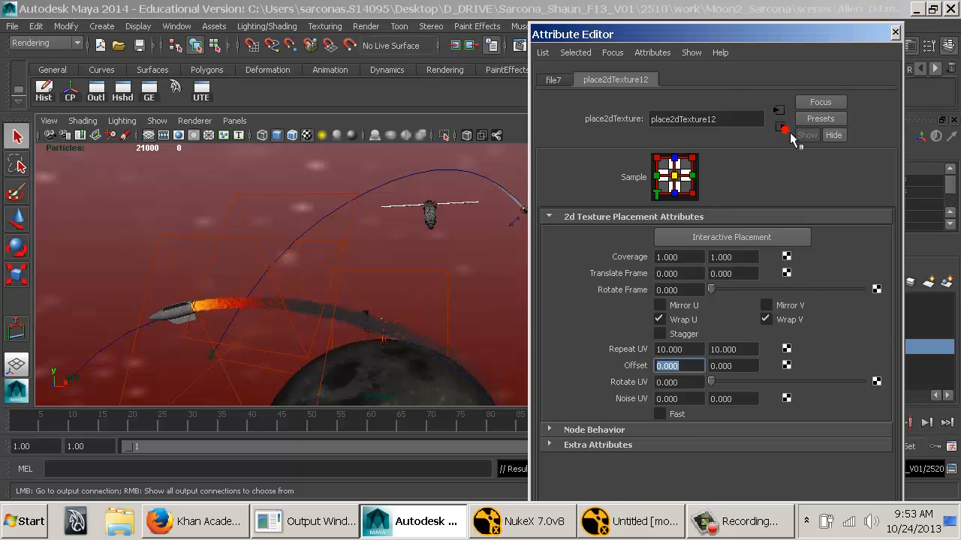
left_click(789, 132)
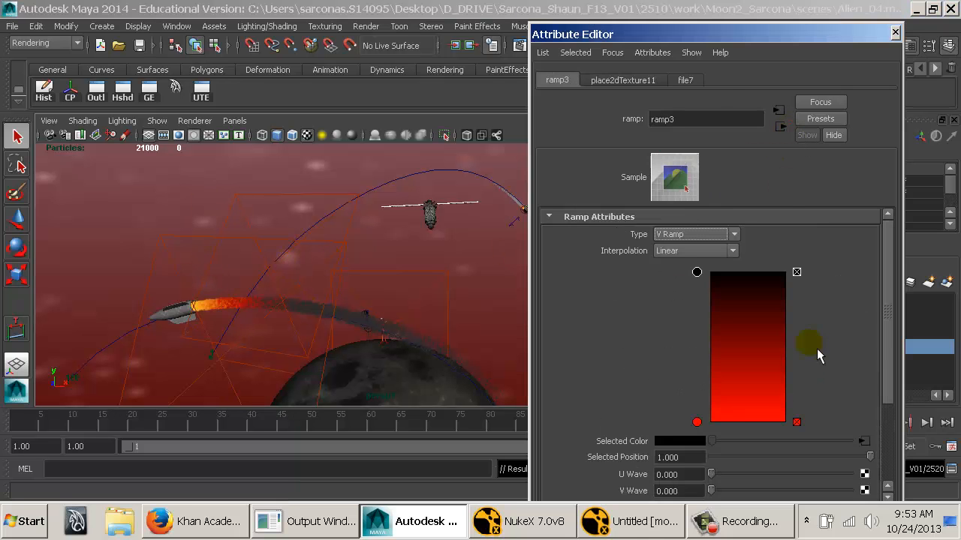
Change the ramp's red colour to a very dark blue with hue 220.45, saturation 1 and value 0.045.
left_click(697, 421)
left_click(702, 442)
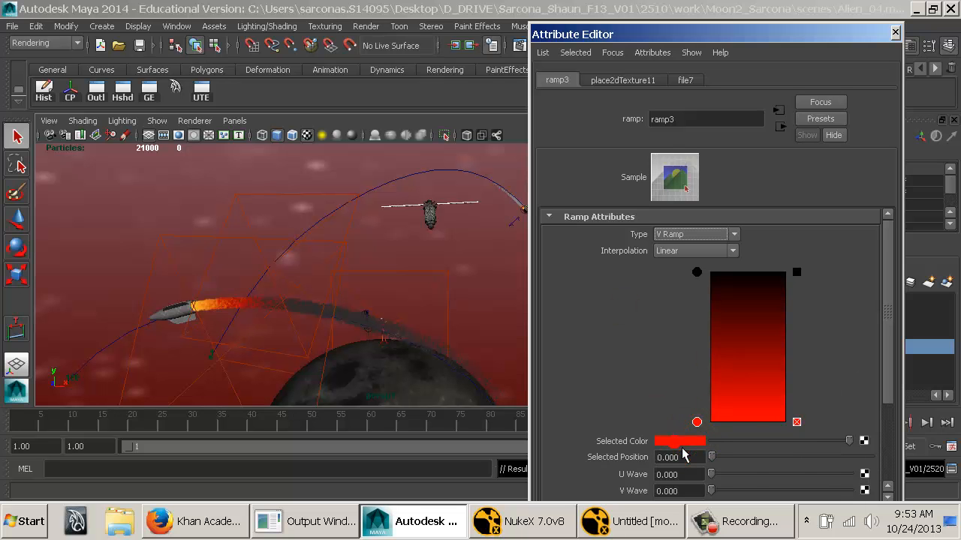
left_click(679, 442)
left_click_drag(661, 499, 582, 498)
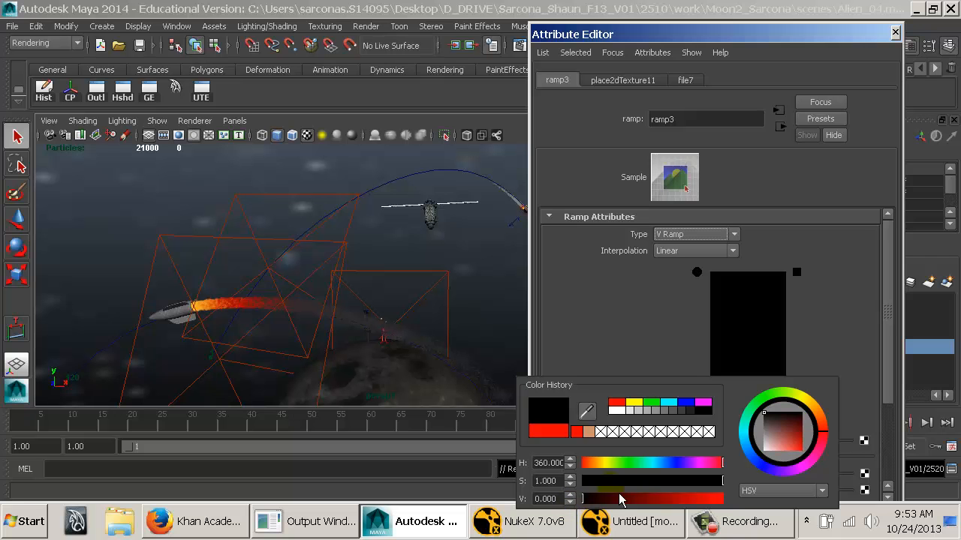
left_click_drag(682, 463, 674, 464)
left_click_drag(585, 499, 593, 499)
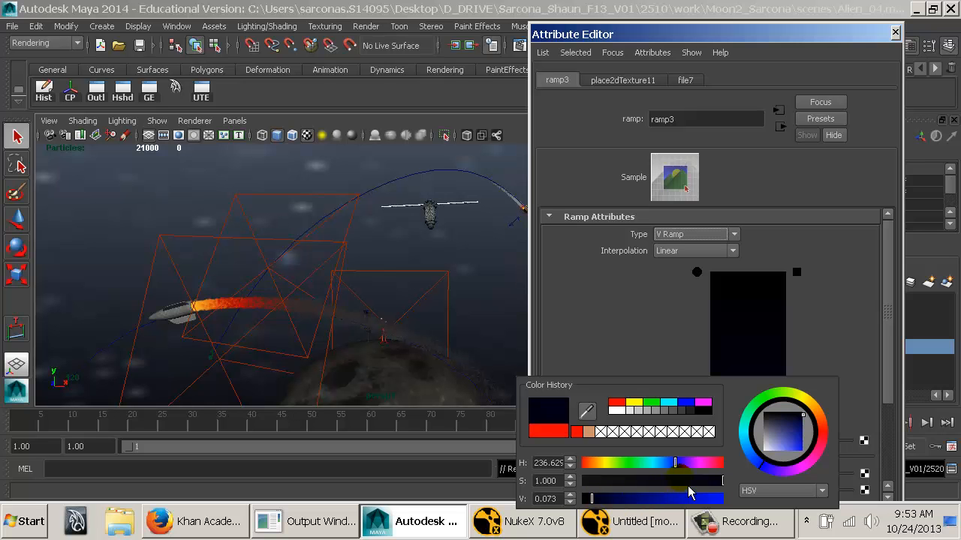
left_click_drag(674, 463, 668, 463)
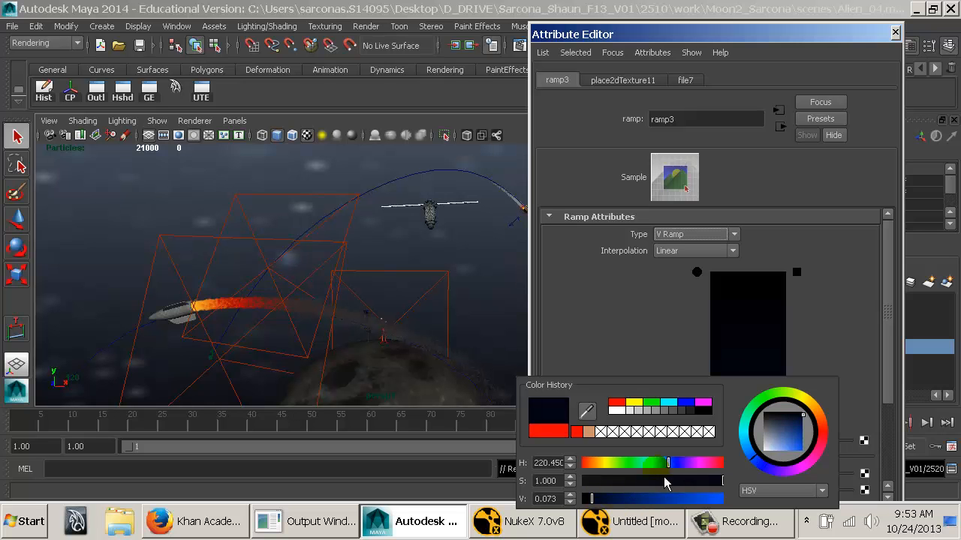
left_click(605, 499)
left_click(602, 499)
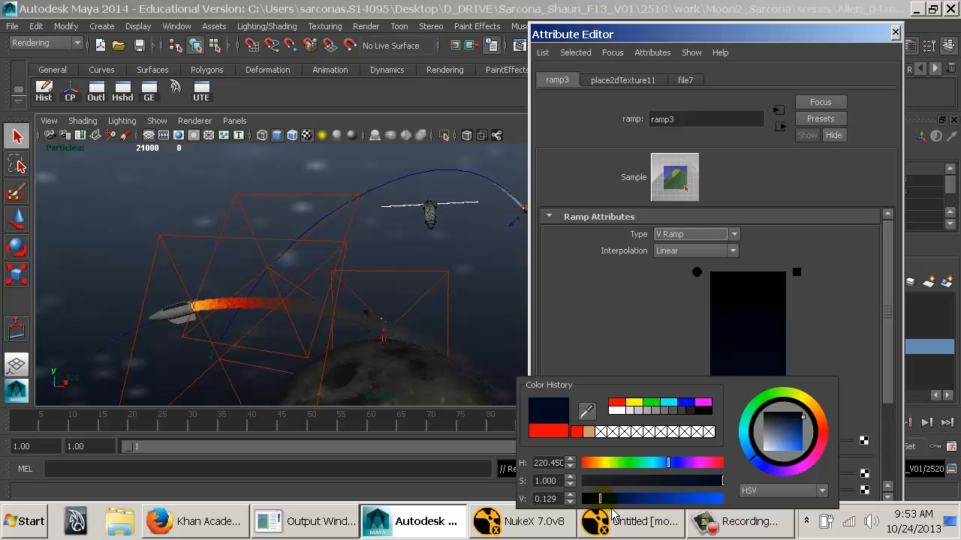
left_click_drag(612, 511, 608, 512)
left_click(600, 506)
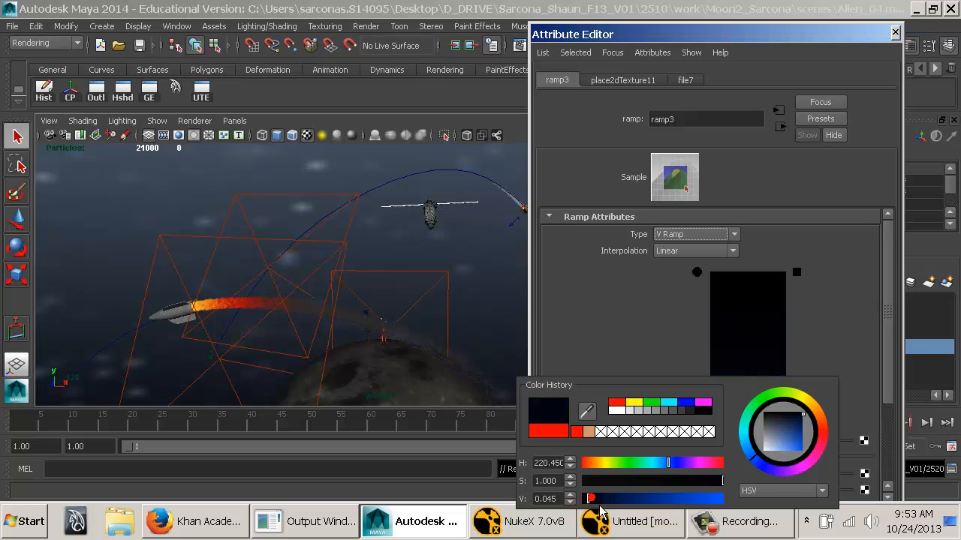
Set the ramp's dark blue colour value to 0.056 and move its attributes out of the way.
left_click_drag(599, 508, 602, 510)
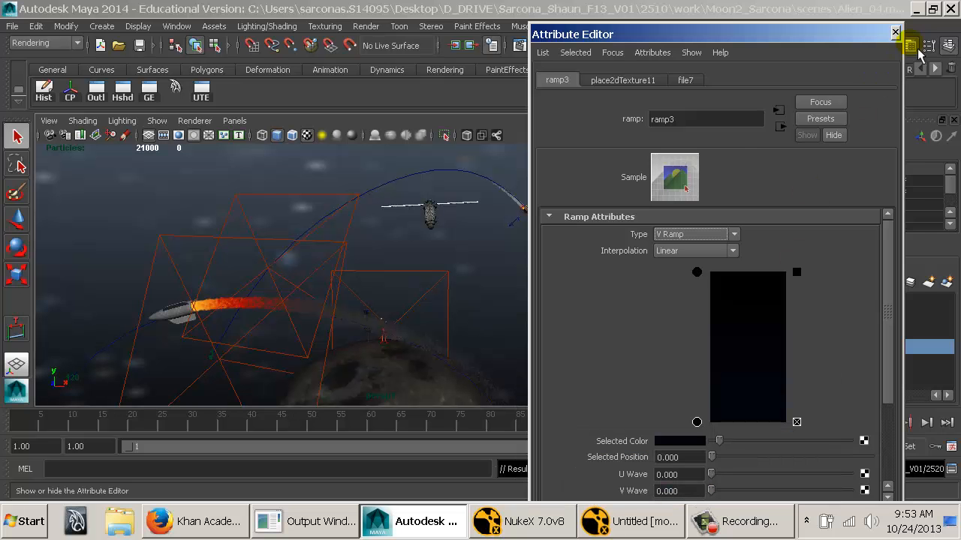
left_click_drag(831, 36, 960, 113)
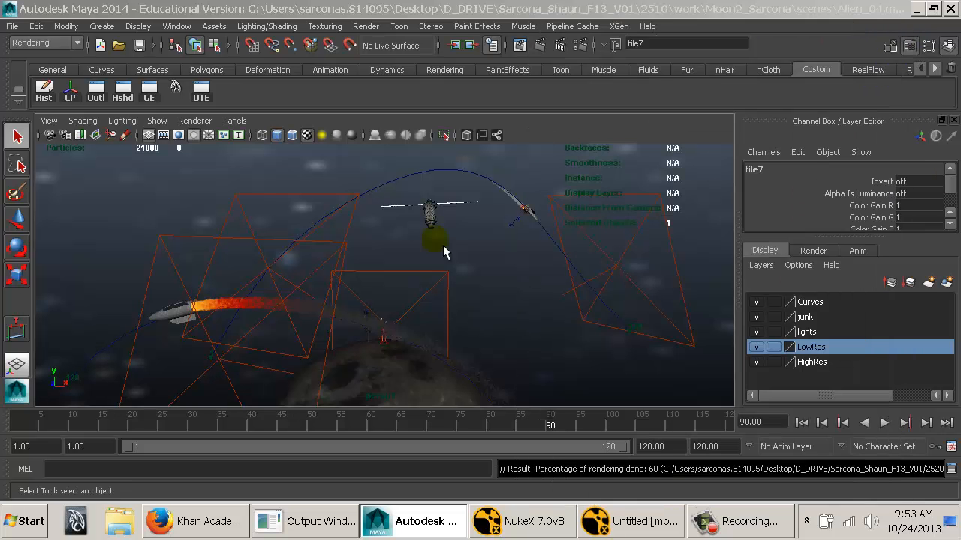
Switch the viewport to the persp camera, return to frame 1 and render it with mental ray.
left_click_drag(360, 268, 369, 278, "alt")
middle_click_drag(387, 274, 388, 279, "alt")
right_click_drag(388, 280, 500, 274, "alt")
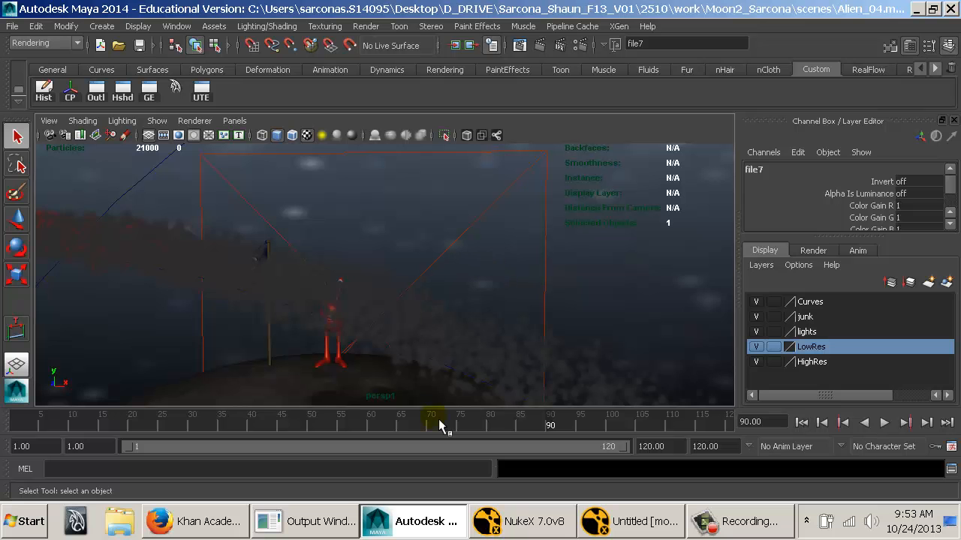
left_click_drag(417, 427, 323, 426)
left_click(234, 121)
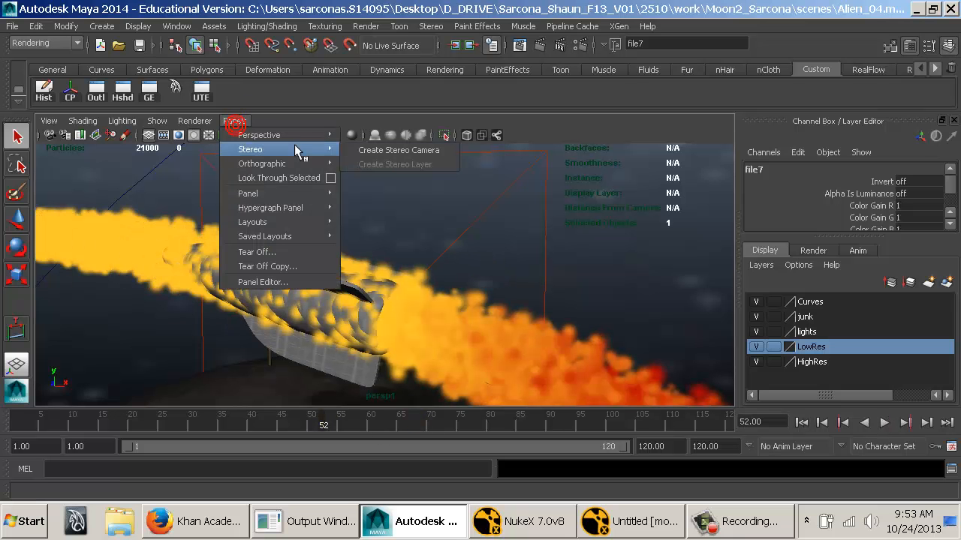
mouse_move(315, 136)
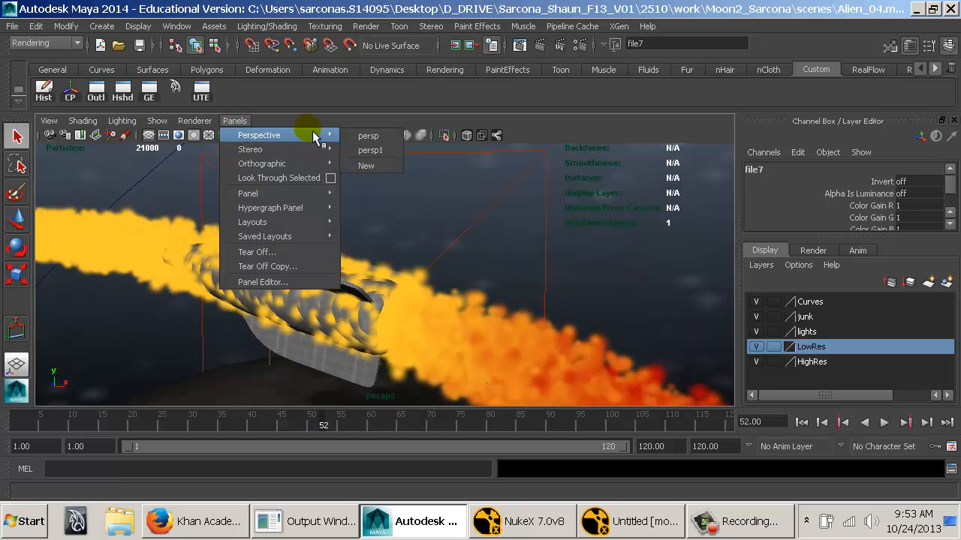
left_click(369, 136)
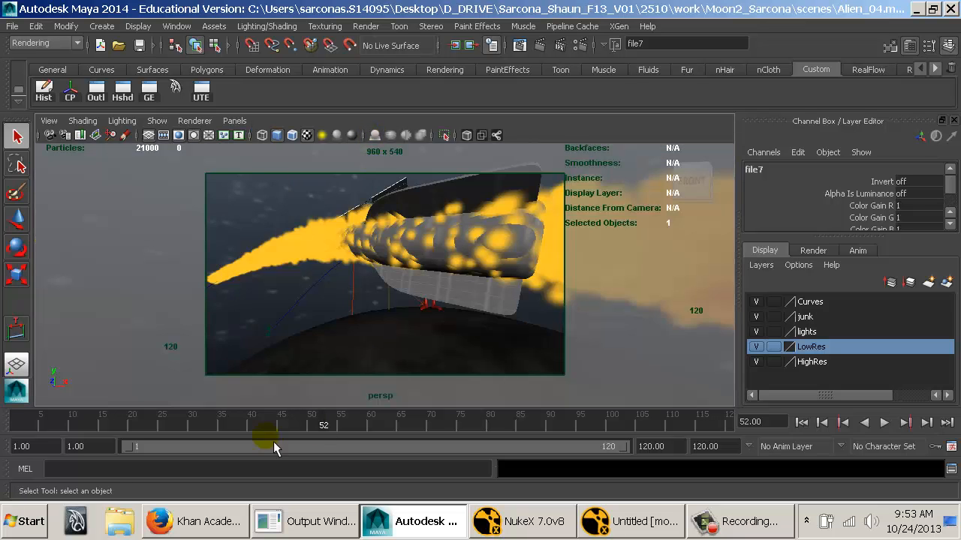
left_click_drag(273, 442, 14, 425)
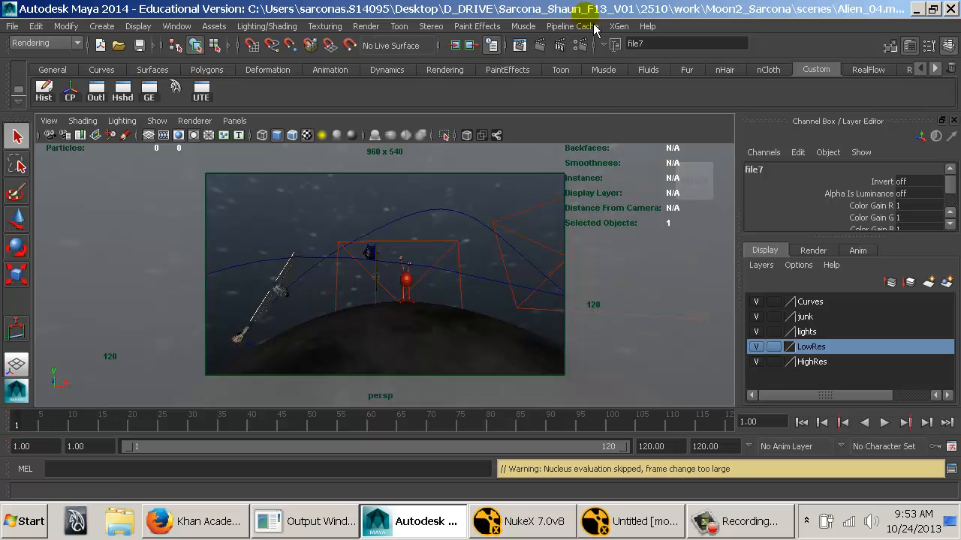
left_click(545, 45)
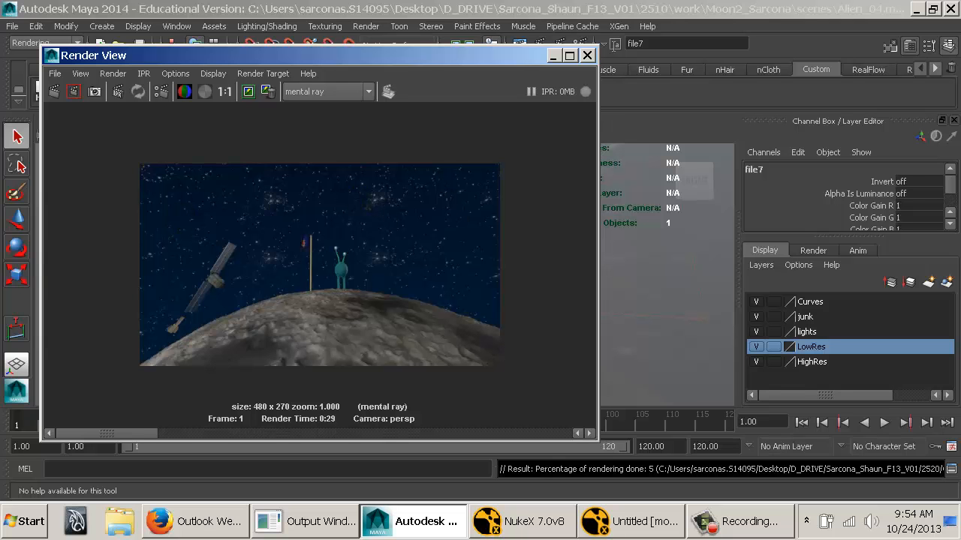
Darken the blue colour at the ramp's position 0 by setting its HSV value to 0.02.
left_click_drag(960, 5, 672, 4)
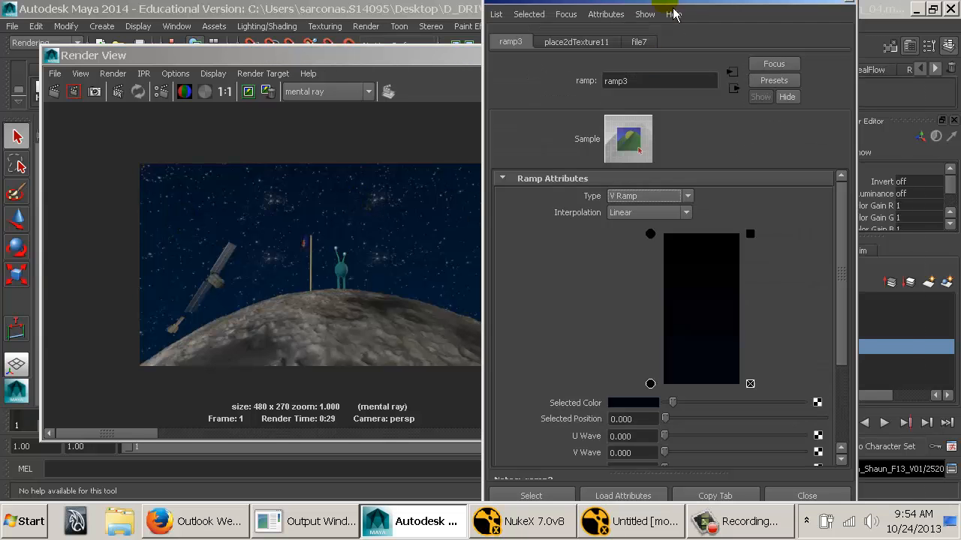
left_click(650, 384)
left_click(627, 403)
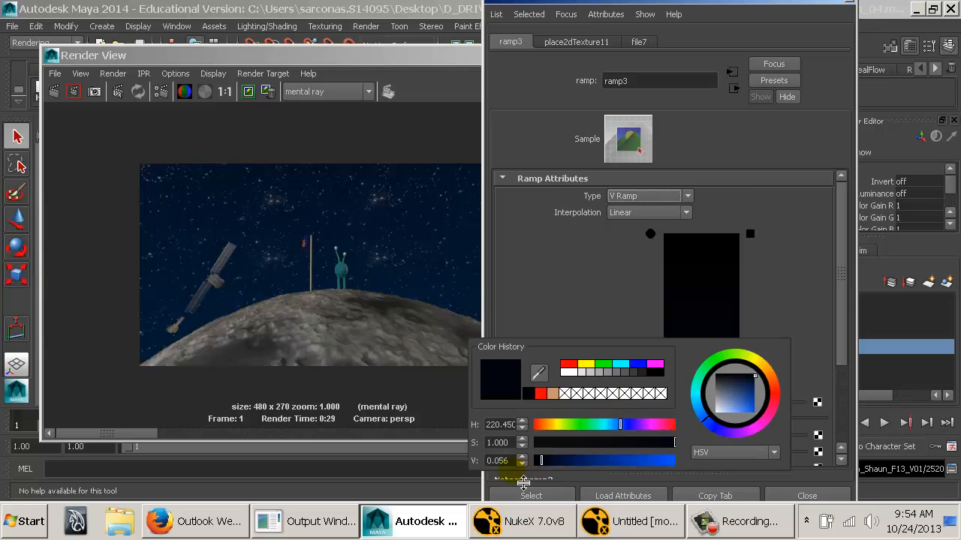
double_click(507, 461)
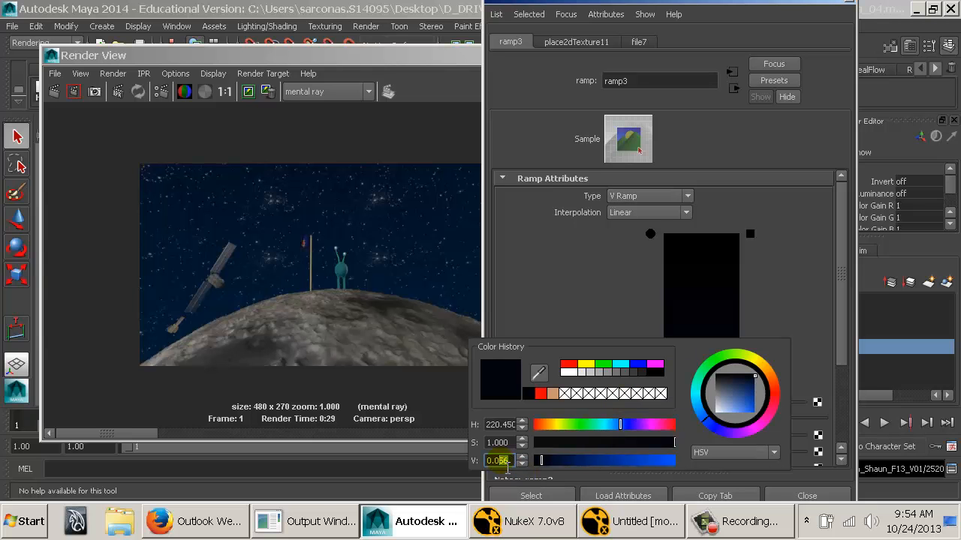
type("0.02")
key("Return")
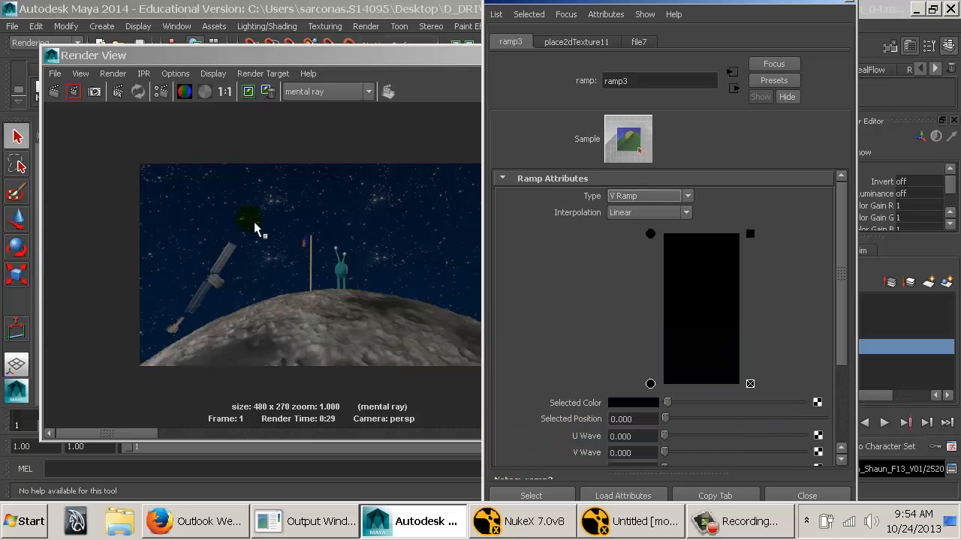
Examine the rendered star background up close, and close the render and the ramp's attributes.
left_click(288, 189)
scroll(311, 191, "up", 5)
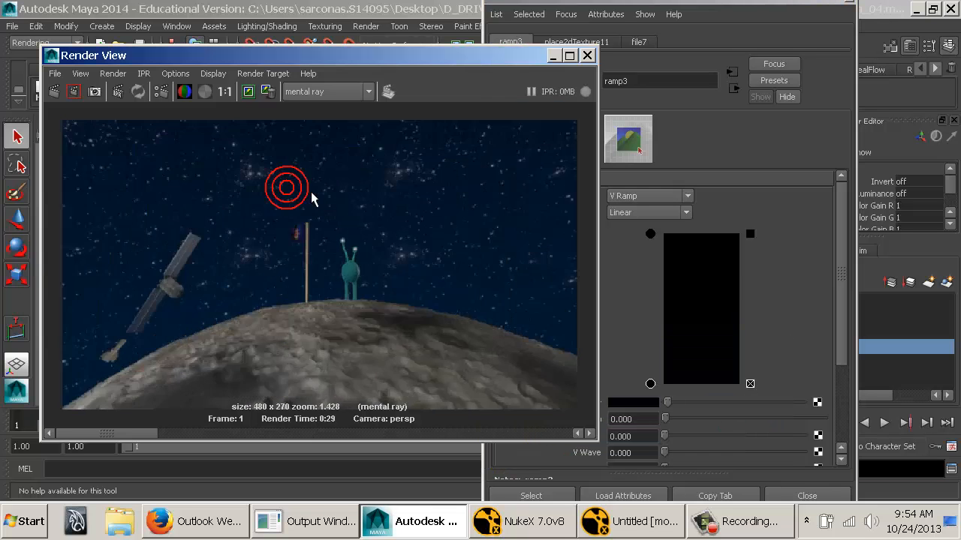
scroll(302, 220, "down", 2)
middle_click_drag(285, 178, 322, 238, "alt")
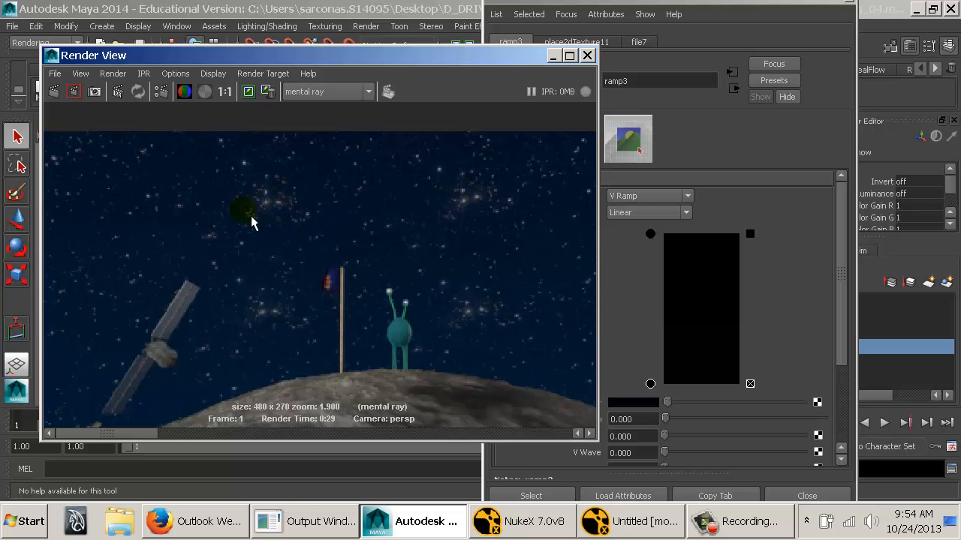
left_click(587, 56)
left_click(851, 3)
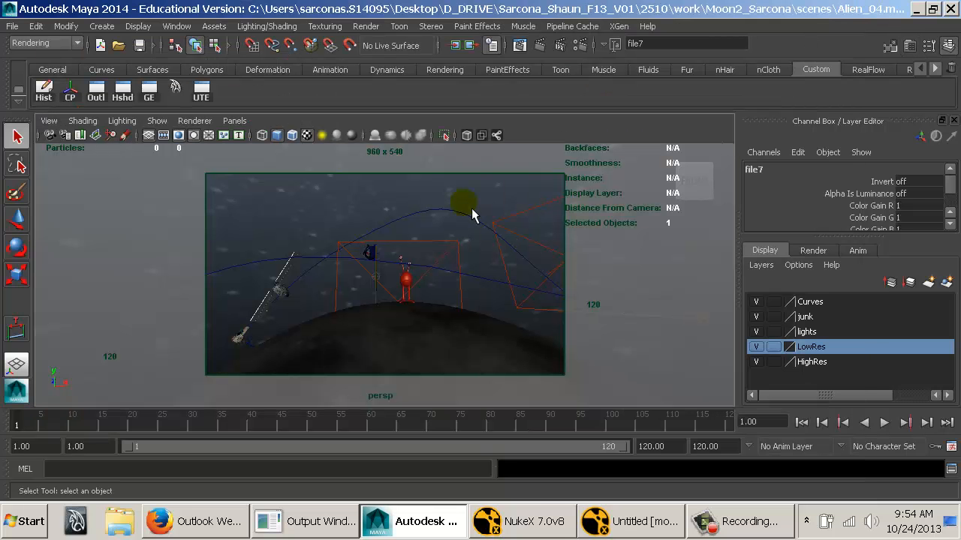
Rotate the mental ray IBL sphere about Y to -53.129 degrees.
left_click_drag(276, 158, 285, 159)
key("e")
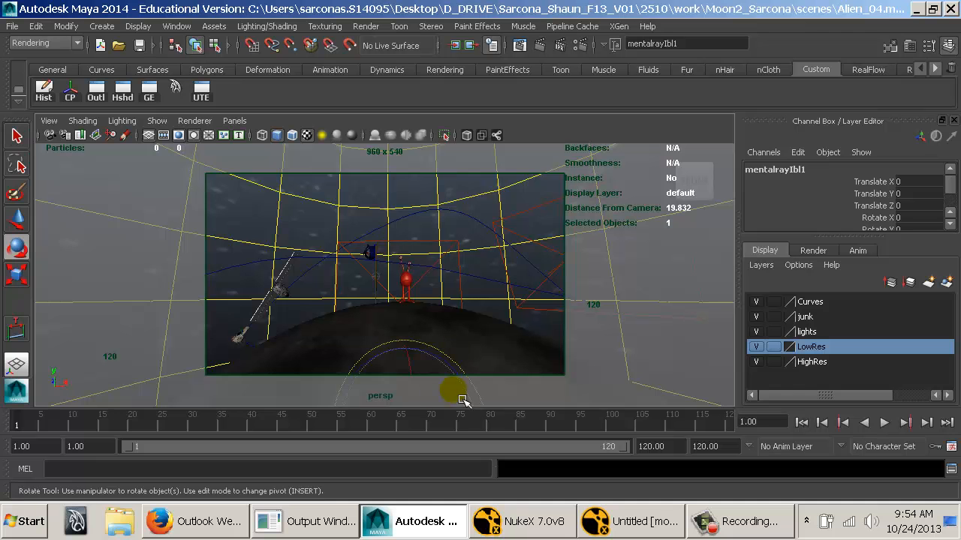
left_click_drag(856, 238, 859, 263)
left_click(863, 229)
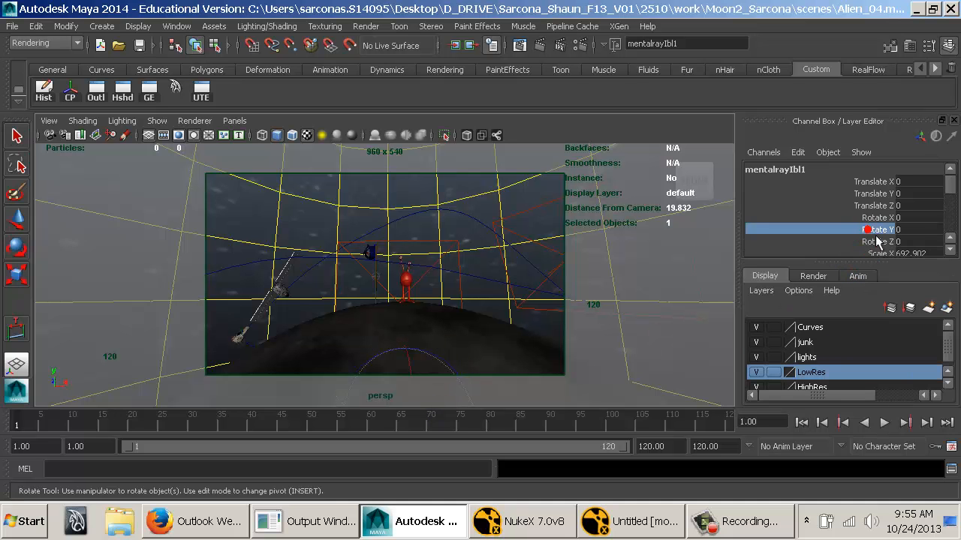
middle_click_drag(586, 237, 467, 253)
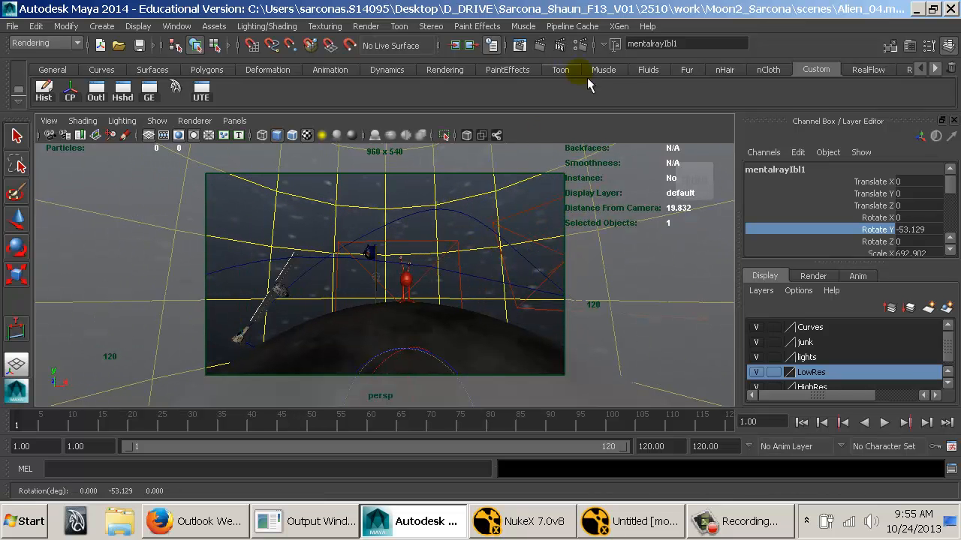
Keep the existing render for comparison, render frame 1 again and compare the two images.
left_click(523, 48)
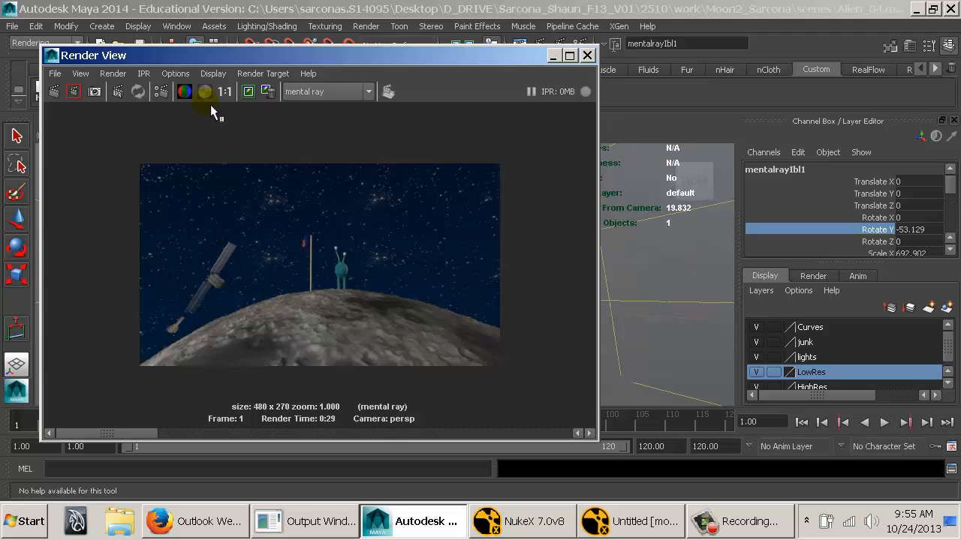
left_click(252, 93)
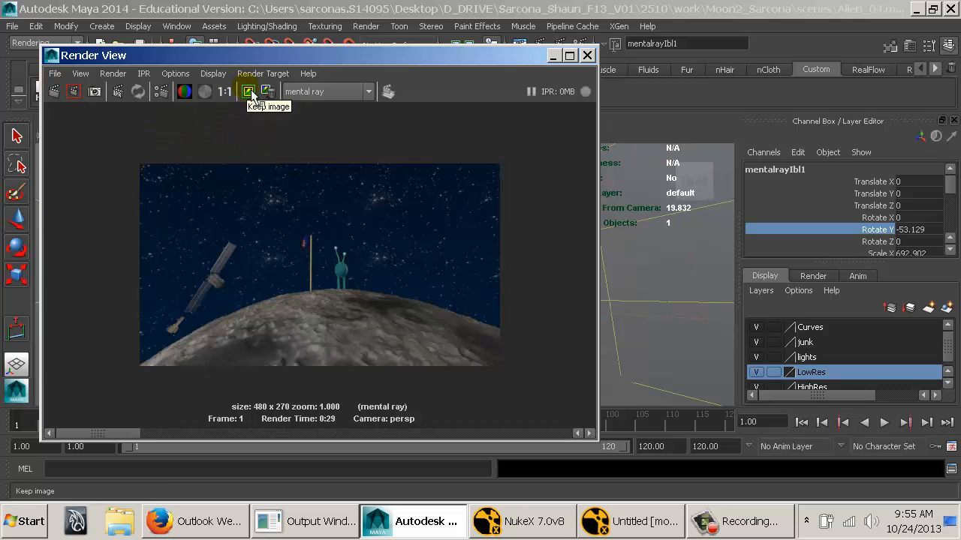
left_click(54, 89)
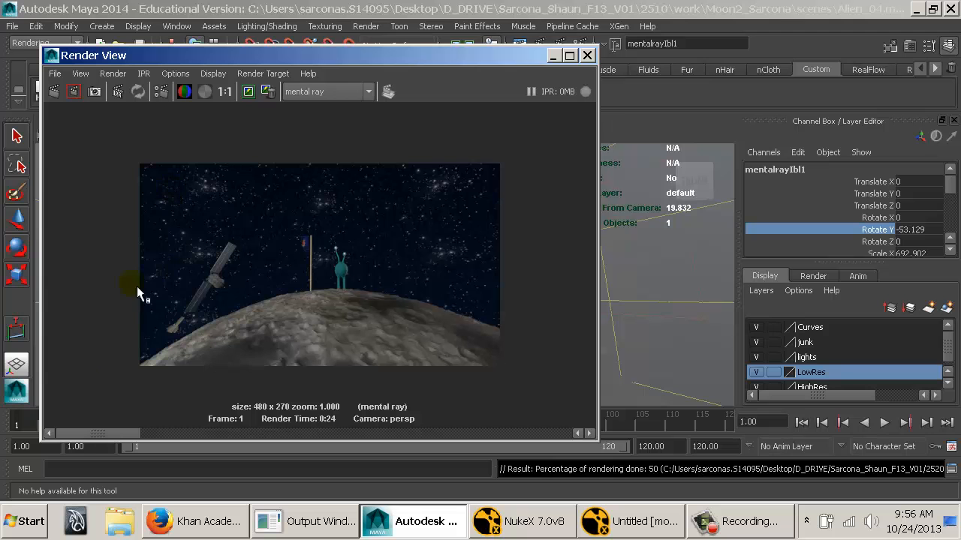
left_click_drag(81, 436, 104, 436)
left_click(592, 58)
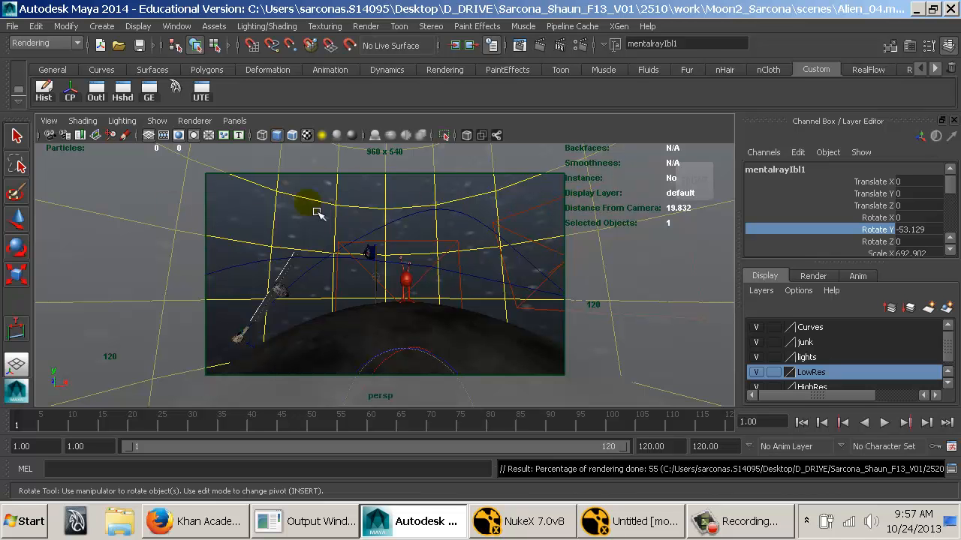
Enable Mirror U and Mirror V in the 2D texture placement of the ramp's star file texture.
key("ctrl+a")
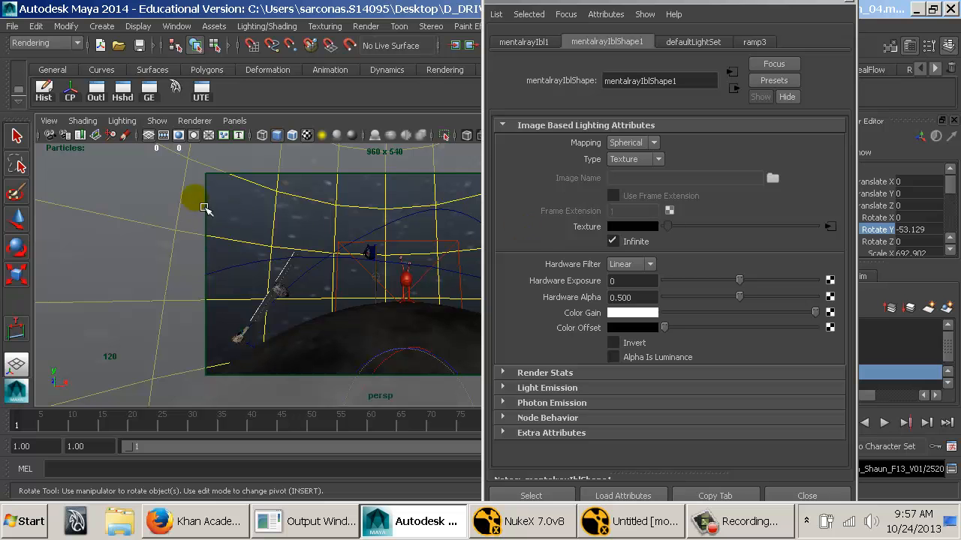
left_click(834, 231)
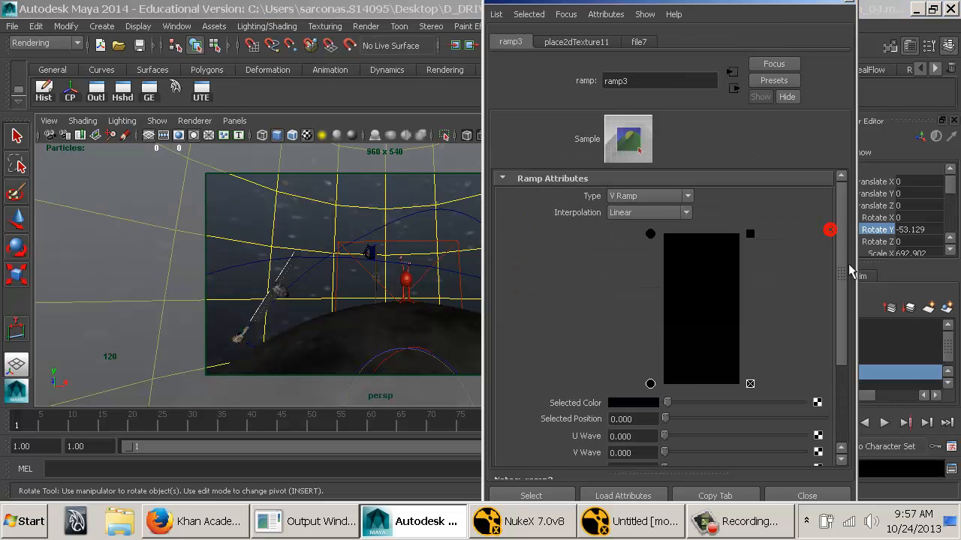
left_click(650, 234)
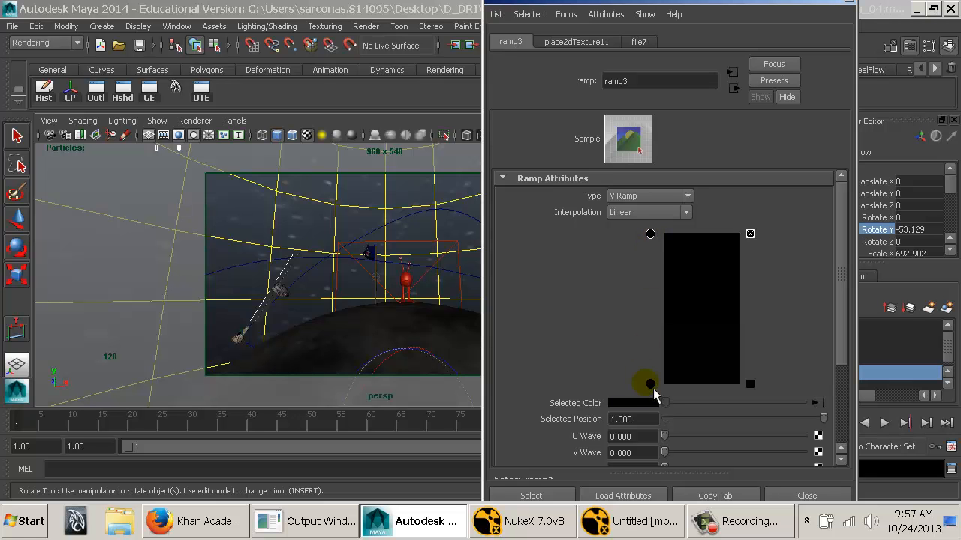
left_click(649, 384)
left_click(650, 234)
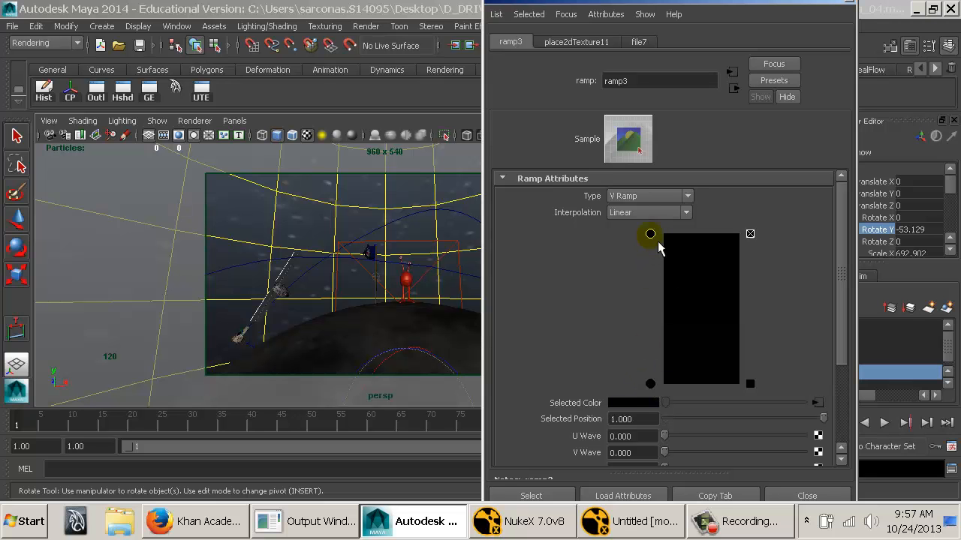
left_click(817, 404)
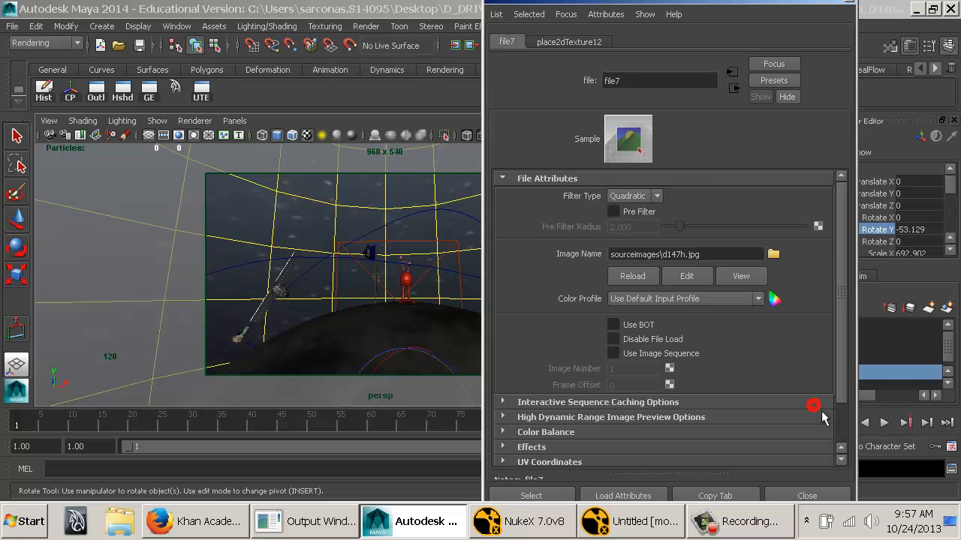
left_click(568, 41)
left_click(636, 267)
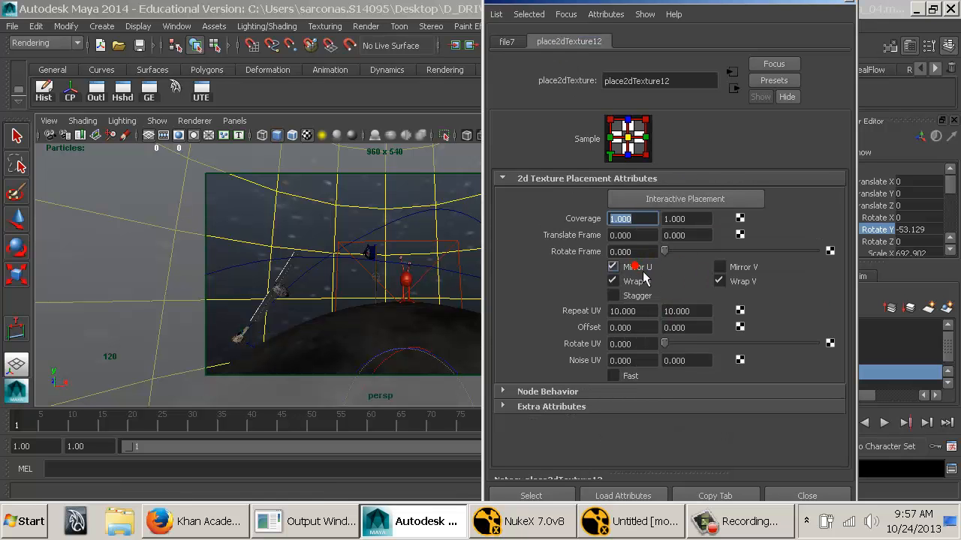
left_click(737, 267)
left_click_drag(812, 2, 809, 14)
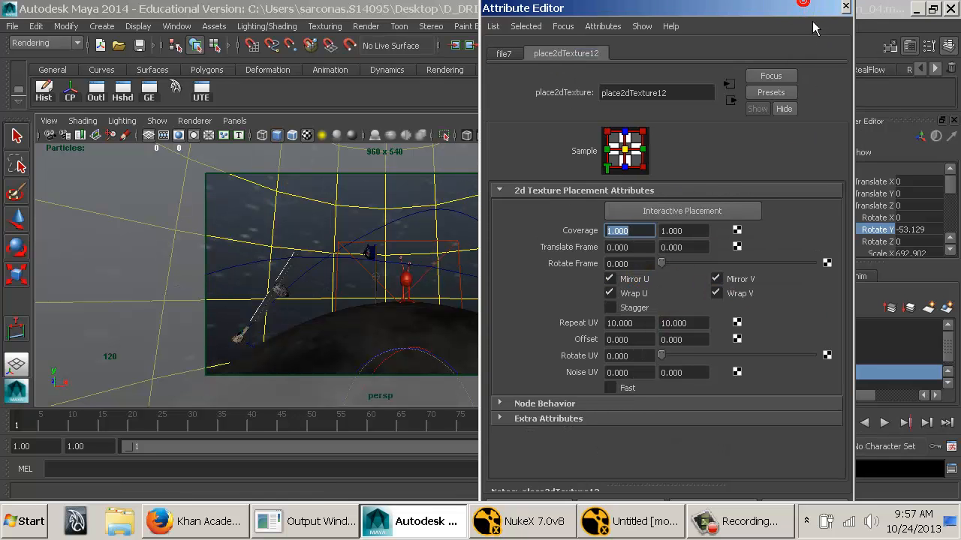
left_click(846, 8)
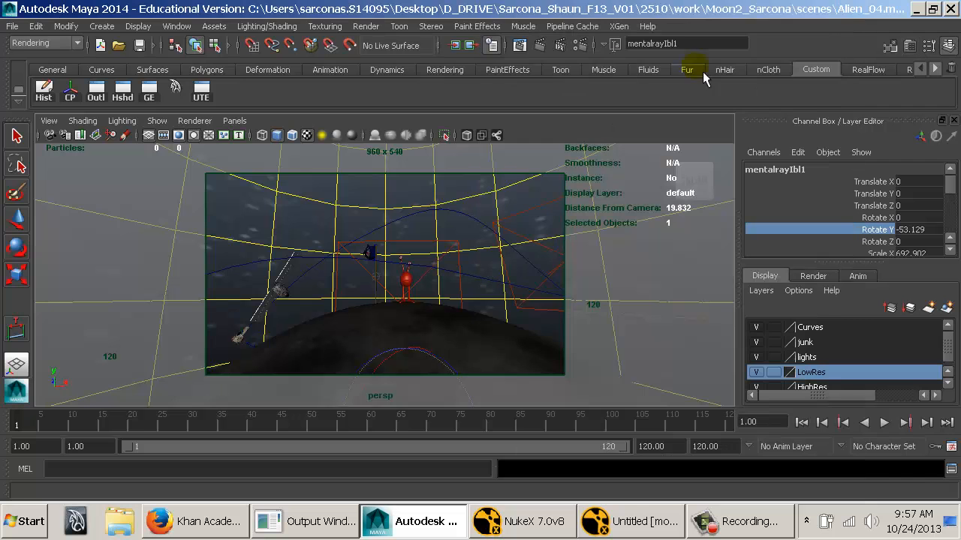
Render frame 1 again to check the mirrored star texture, and close the render.
left_click(519, 45)
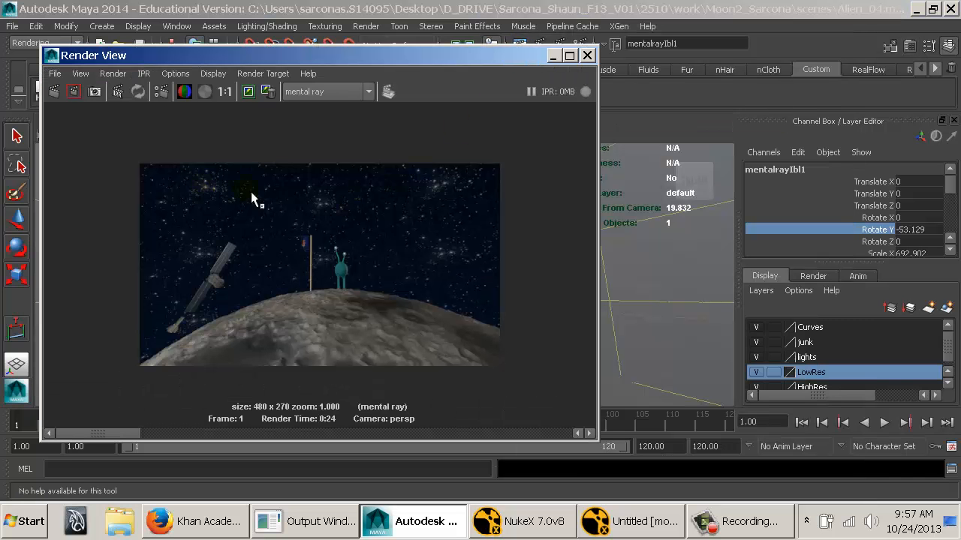
left_click(59, 91)
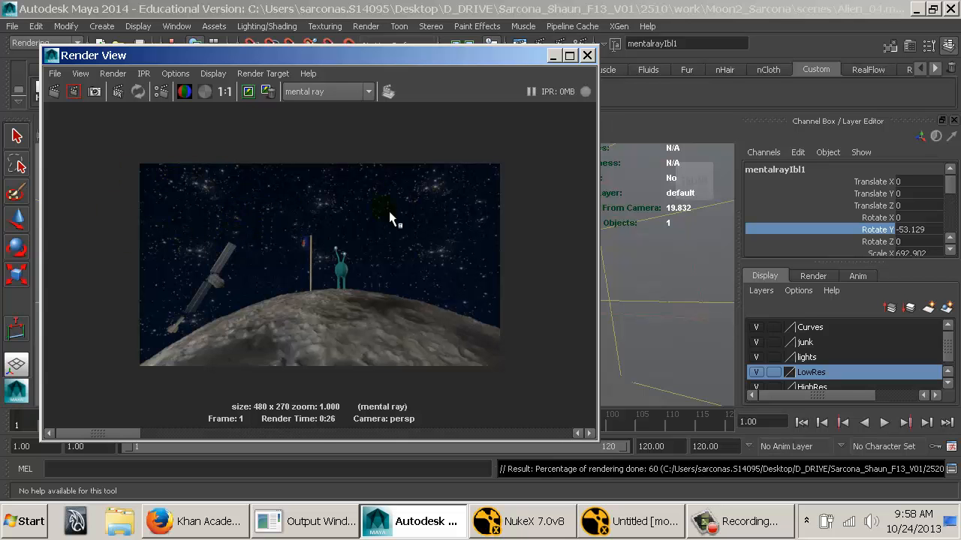
left_click(588, 57)
Disable Mirror U and Mirror V in the 2D texture placement of the IBL ramp's star file texture.
key("ctrl+a")
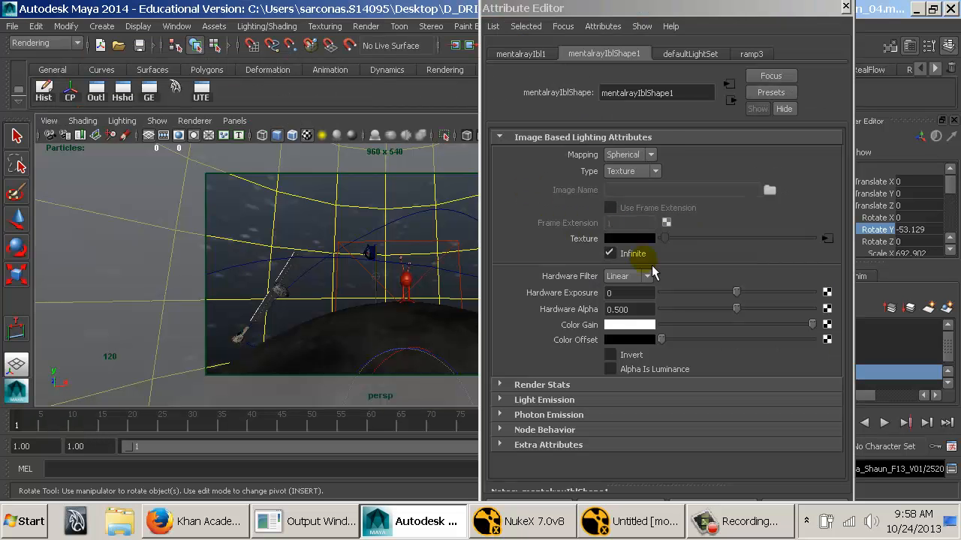
left_click(828, 239)
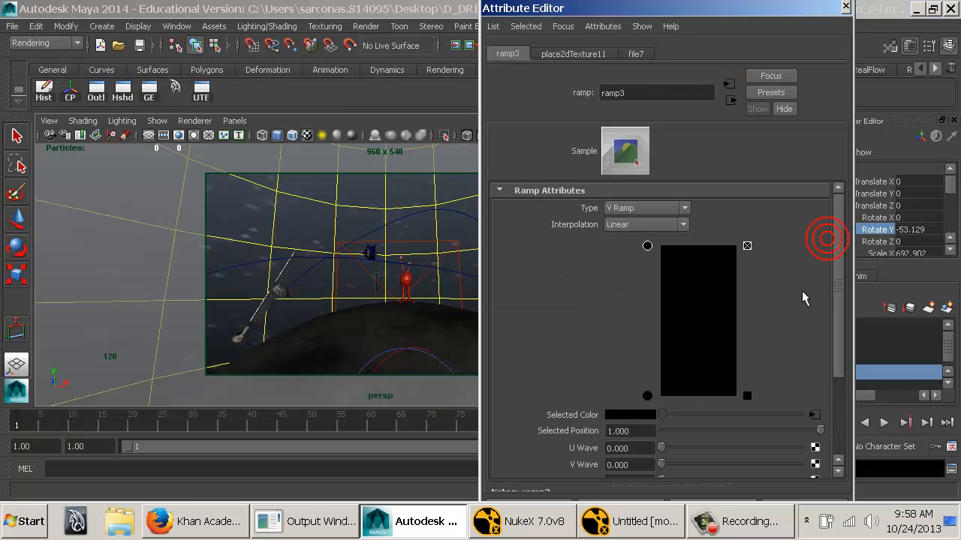
left_click(814, 411)
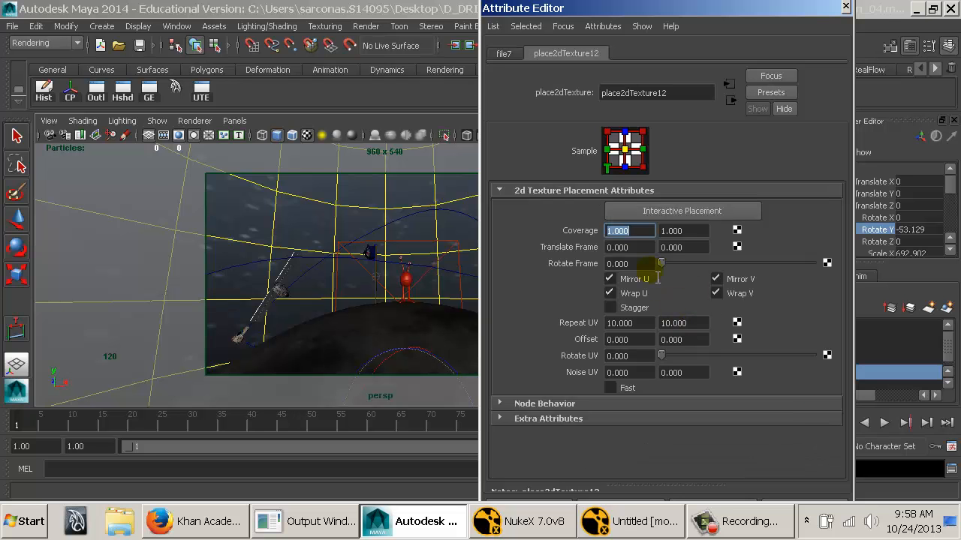
left_click(634, 279)
left_click(717, 278)
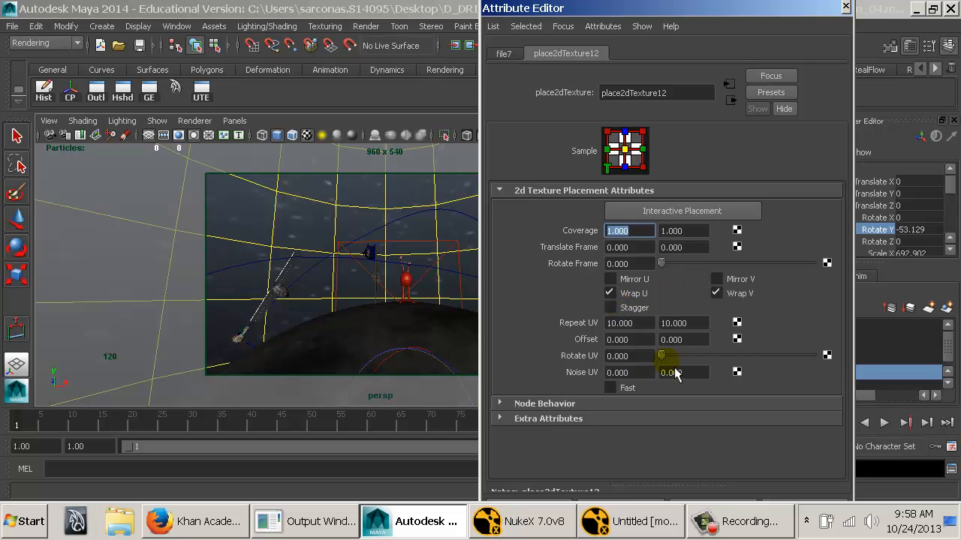
Set the star texture's Rotate UV to about 77.015 and render a region covering the sky and most of the moon.
left_click_drag(684, 357, 693, 355)
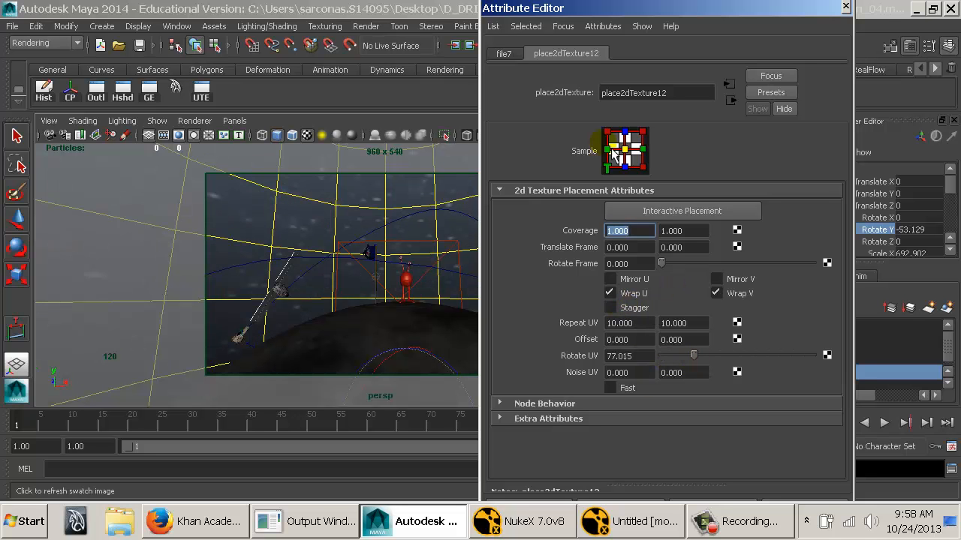
left_click_drag(588, 14, 735, 15)
left_click(518, 45)
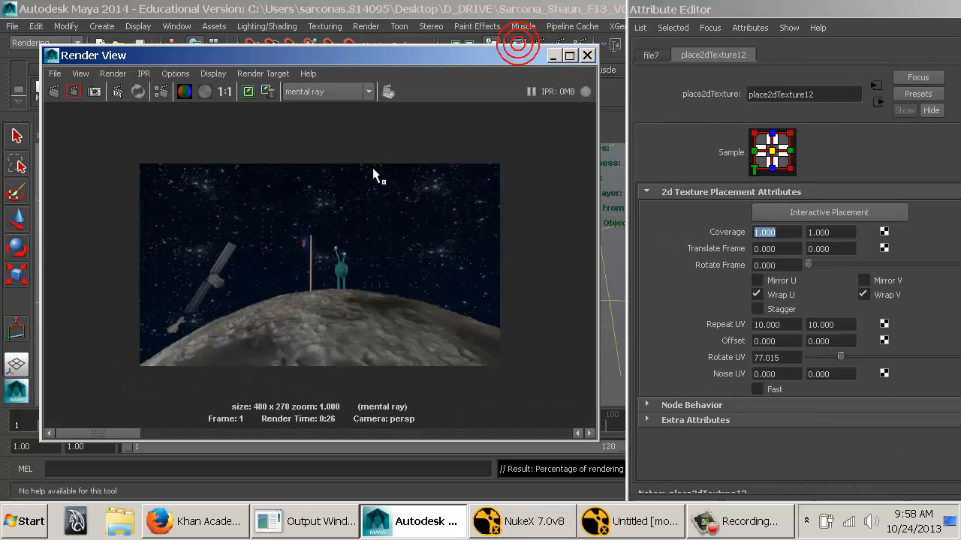
left_click_drag(124, 156, 505, 351)
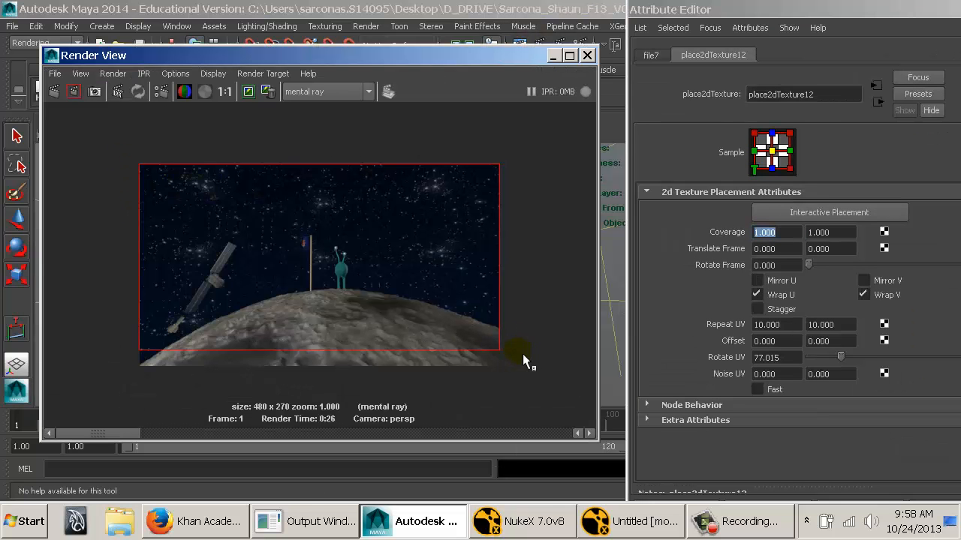
left_click(82, 96)
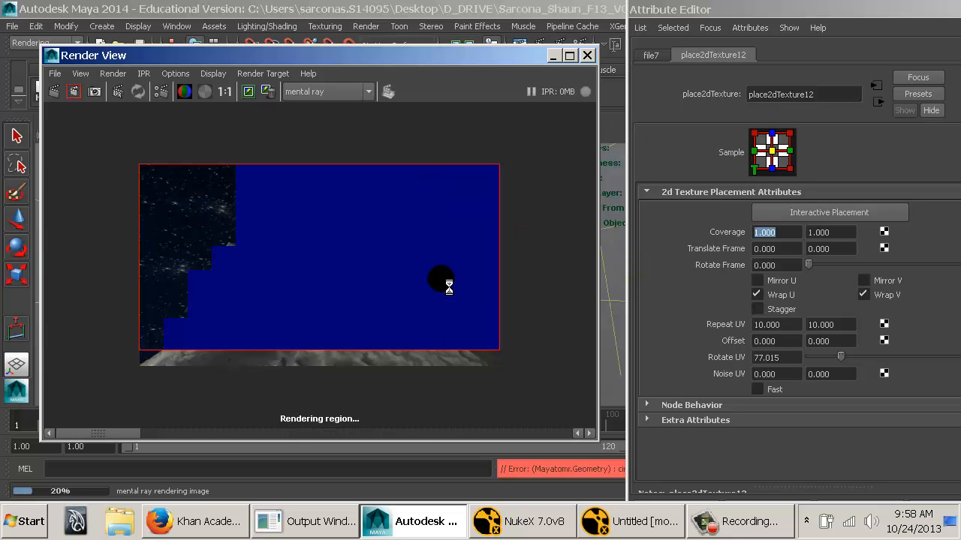
Set the star texture's Rotate UV to 0, then close the render and the texture's attributes.
left_click(784, 356)
type("0")
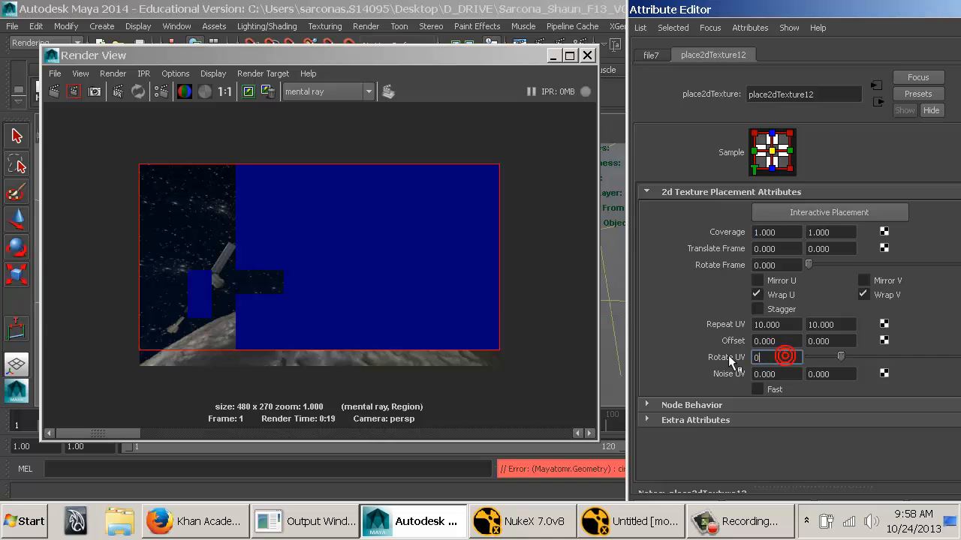
key("Return")
left_click(589, 56)
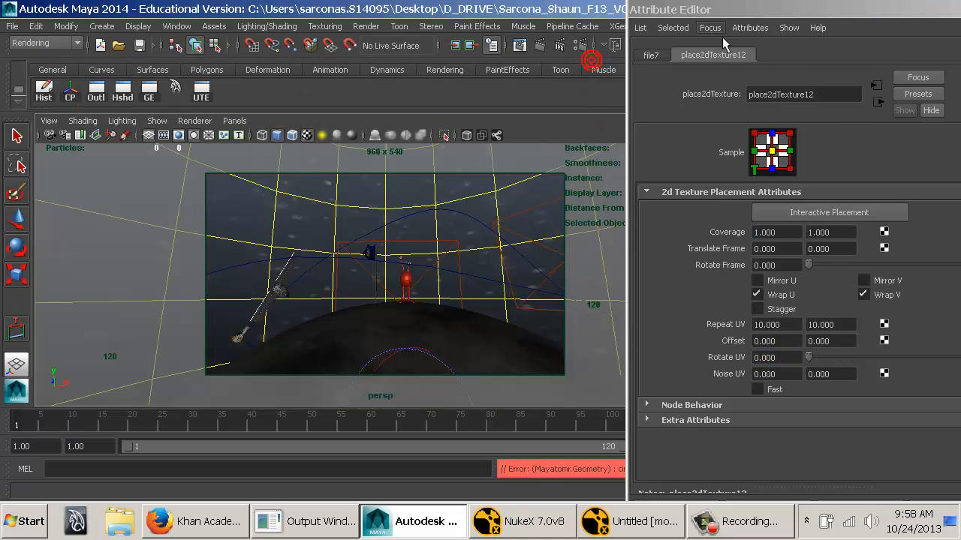
left_click_drag(749, 11, 397, 60)
left_click(640, 57)
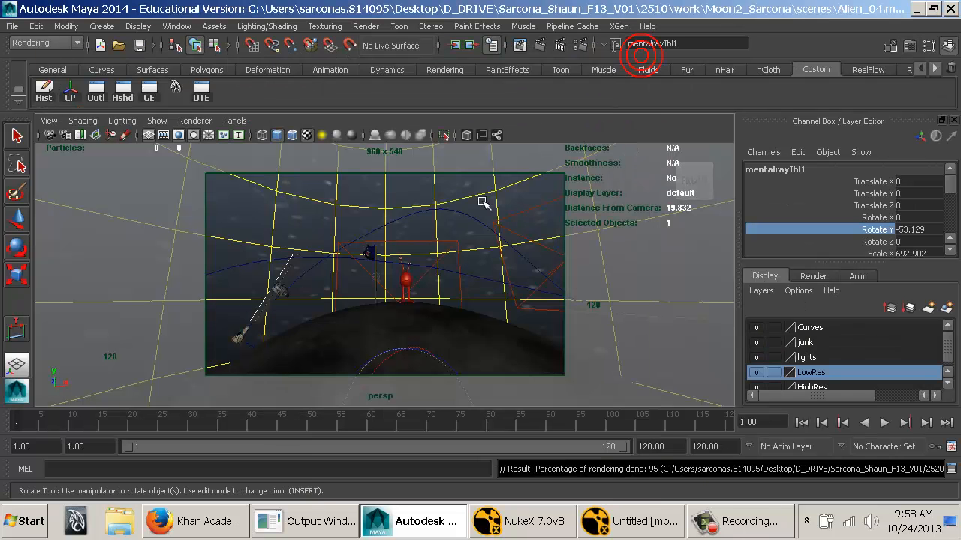
Select the satellite body and play the animation to review the moving objects, stopping at frame 24.
right_click(320, 209)
left_click(328, 183)
left_click(280, 285)
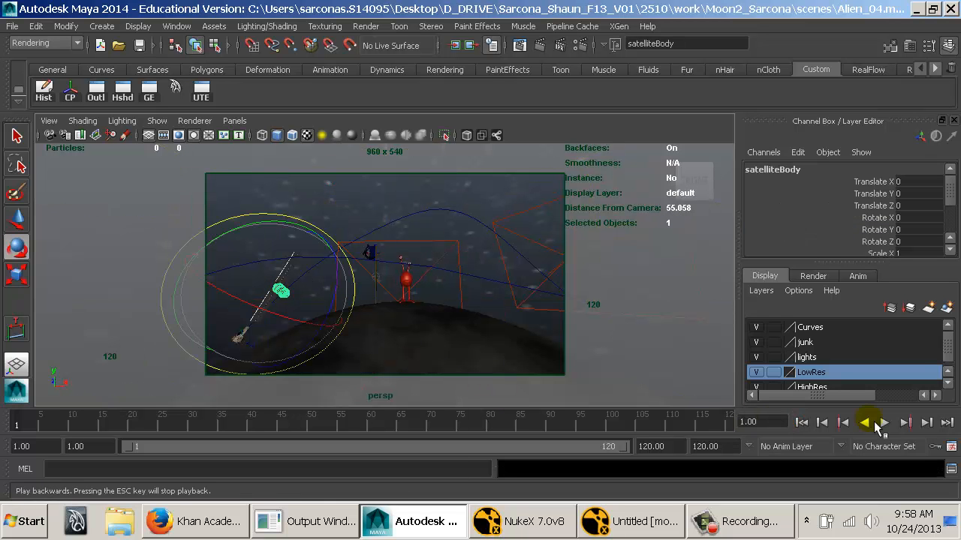
left_click(886, 424)
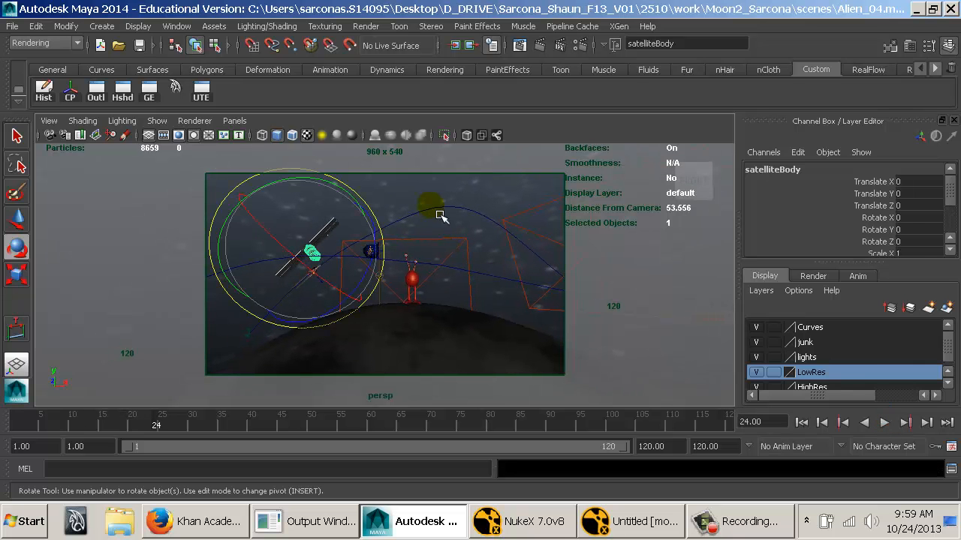
Select the ship's motion path curve and arrange the viewport as two panes side by side.
left_click(440, 215)
key("w")
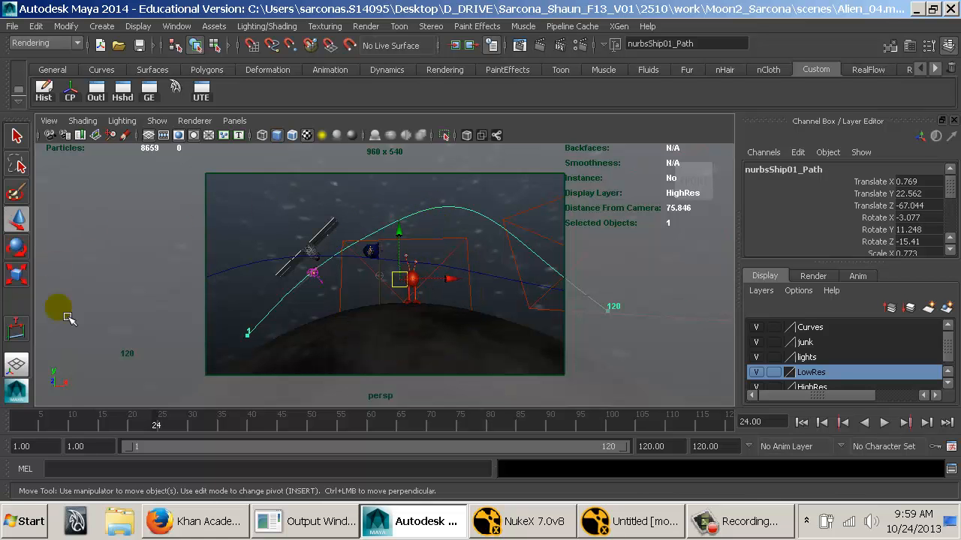
left_click(234, 121)
mouse_move(314, 223)
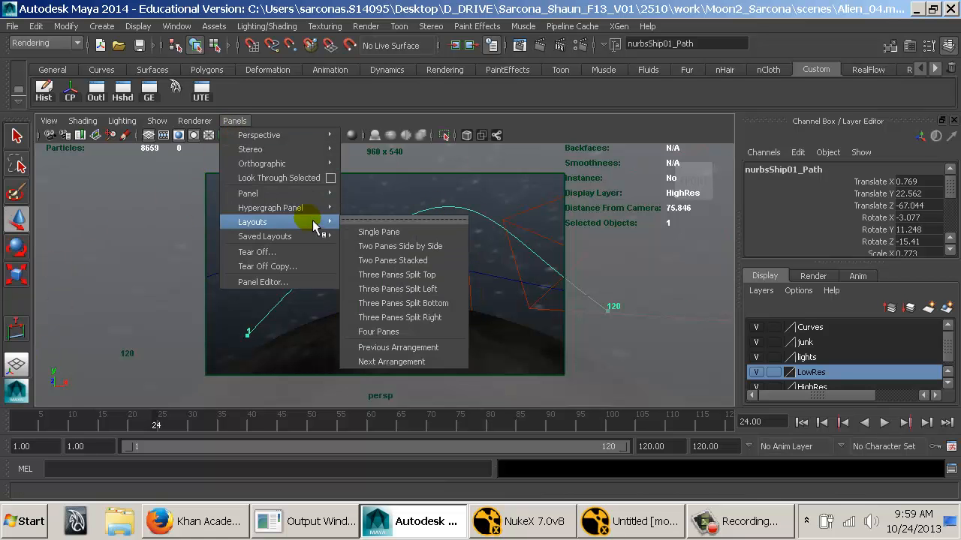
left_click(391, 248)
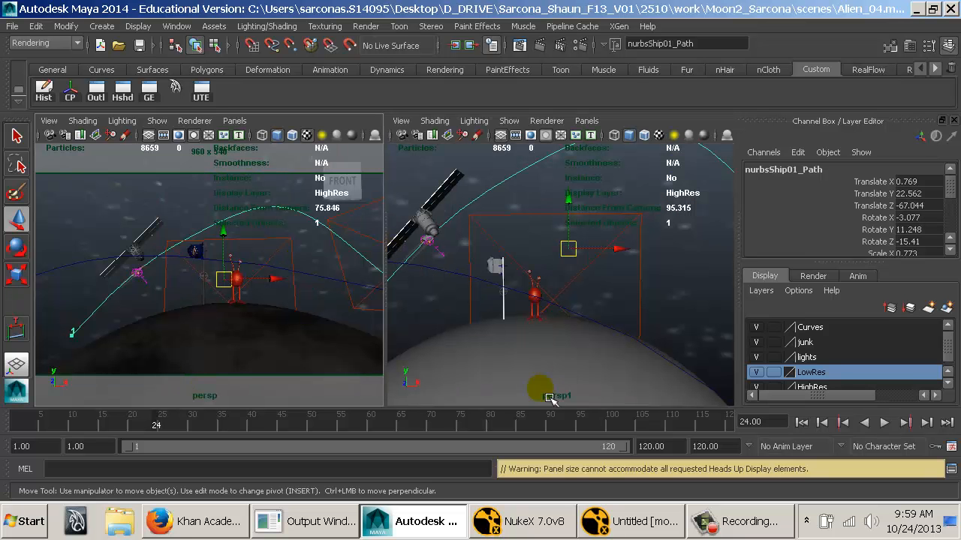
left_click(586, 121)
mouse_move(630, 135)
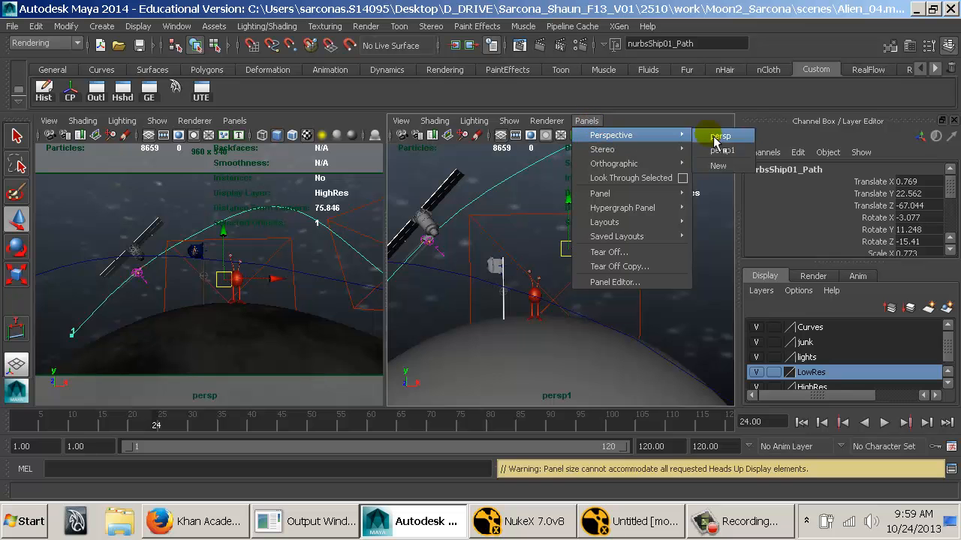
left_click(663, 85)
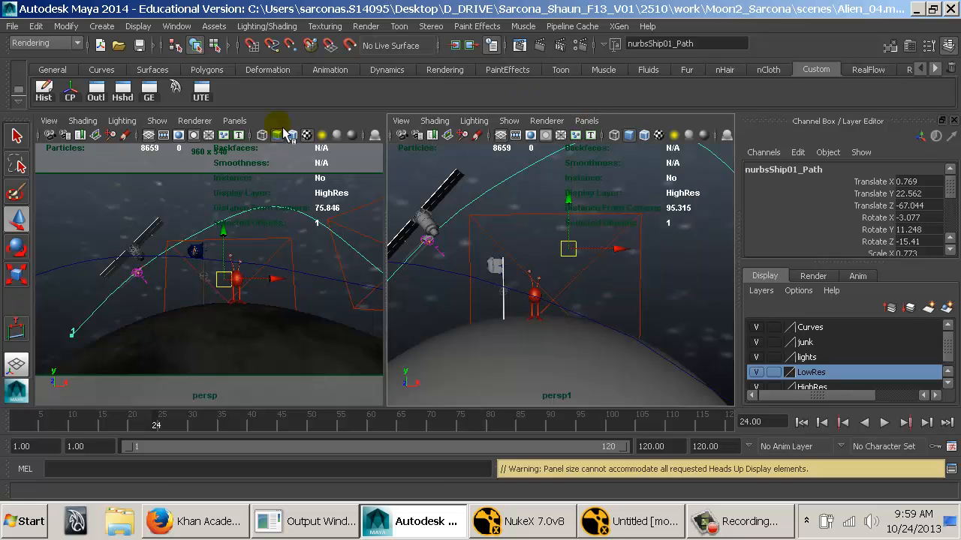
left_click(242, 124)
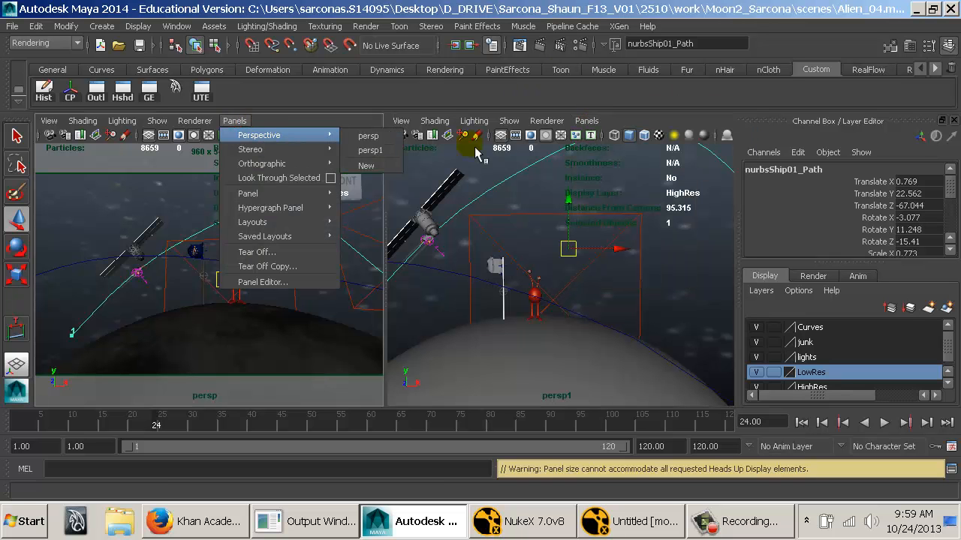
Move the ship's motion path along Z to about -12.317, bringing it closer to the moon.
left_click(628, 230)
left_click_drag(450, 272, 581, 285, "alt")
right_click_drag(582, 285, 516, 276, "alt")
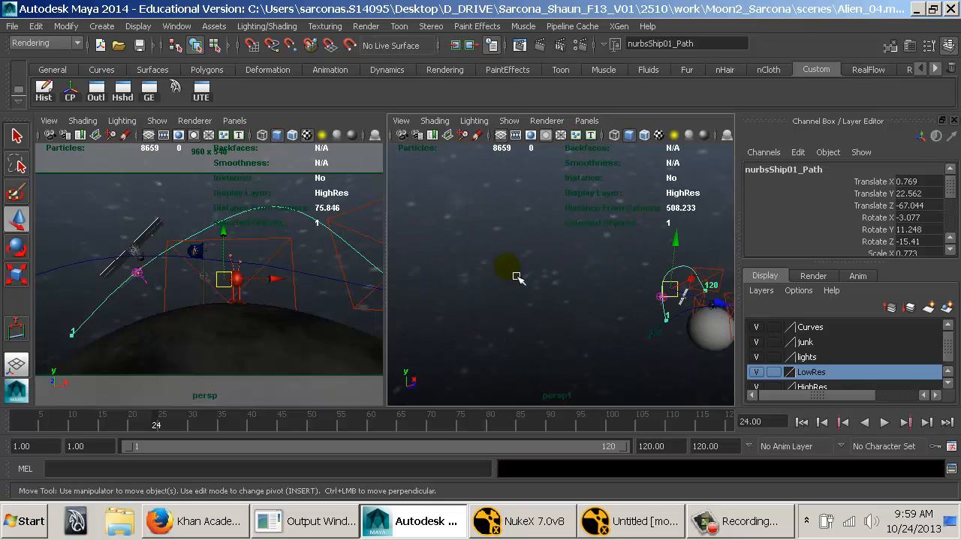
middle_click_drag(516, 276, 437, 260, "alt")
right_click_drag(437, 260, 519, 269, "alt")
left_click_drag(558, 283, 632, 279)
Scale the ship's motion path uniformly to about 0.46, then adjust its height and depth scaling separately.
key("r")
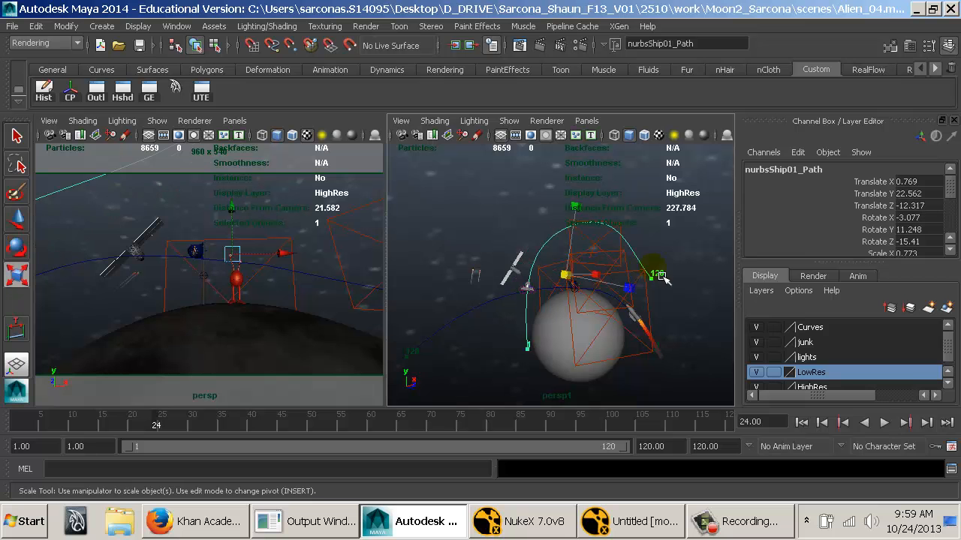
middle_click_drag(654, 277, 585, 265)
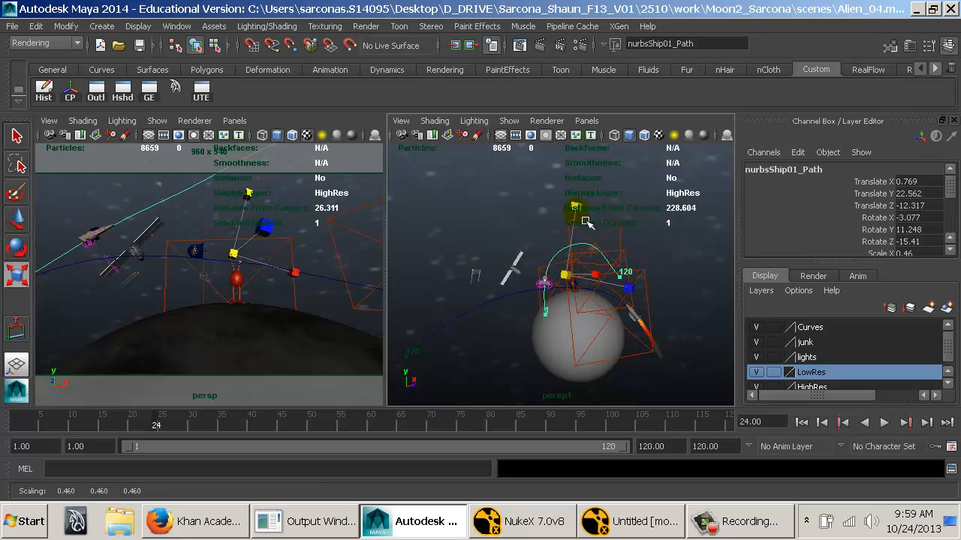
middle_click_drag(585, 222, 601, 264)
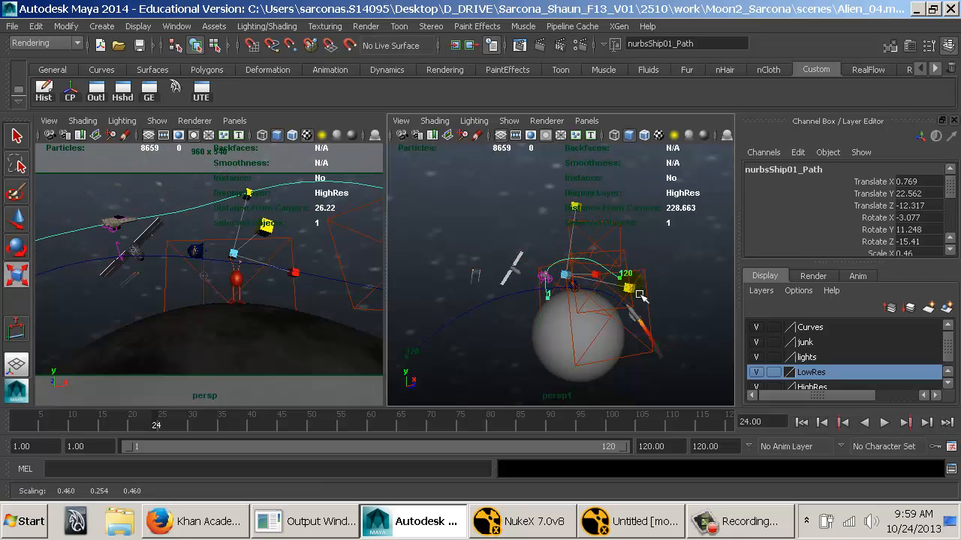
middle_click_drag(640, 296, 622, 293)
mouse_move(620, 294)
left_mouse_down()
mouse_move(611, 292)
mouse_move(624, 283)
left_mouse_up()
right_click_drag(623, 283, 647, 288, "alt")
Rotate the ship's motion path to about -3.951, -40.166, -12.258 degrees in X, Y and Z.
middle_click_drag(550, 281, 578, 279, "alt")
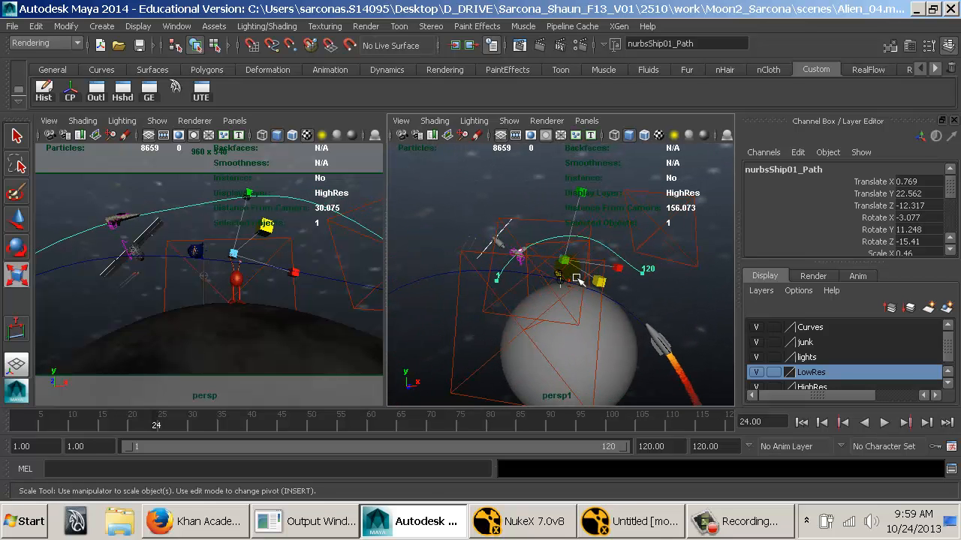
key("w")
key("e")
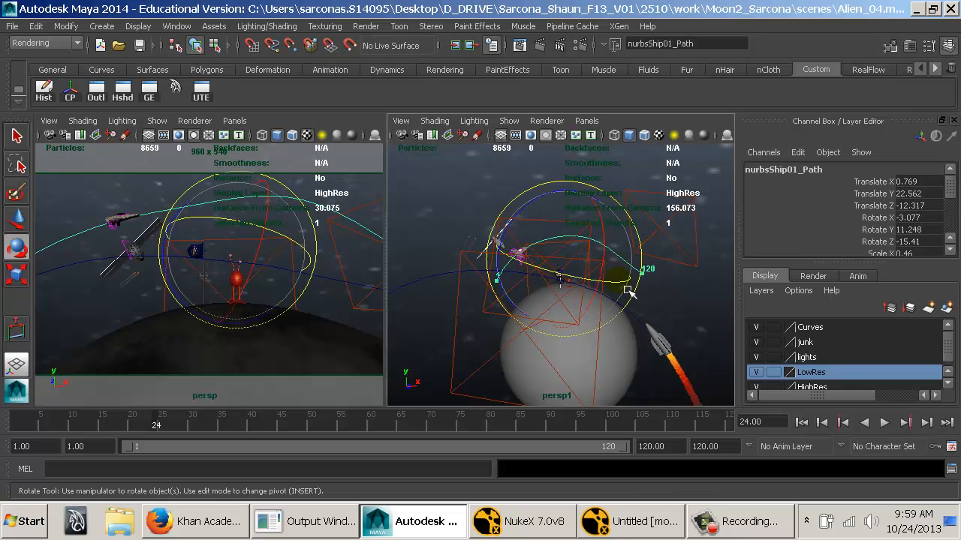
left_click_drag(629, 291, 564, 292)
Move the ship path to about -4.032, 12.888, -12.317 and rotate it to about -10.412, -43.003, 2.49 degrees.
key("w")
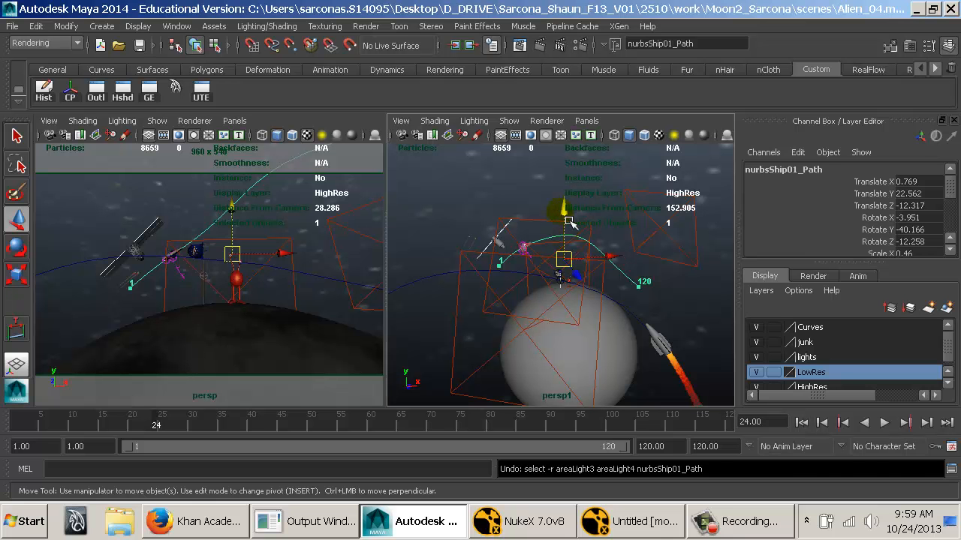
left_click_drag(578, 255, 572, 250)
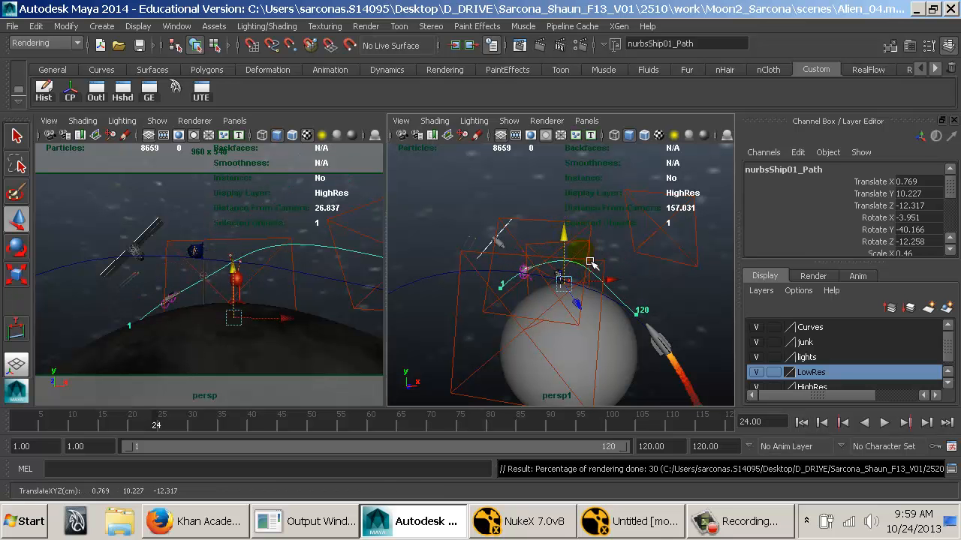
left_click_drag(610, 284, 575, 275, "alt")
key("e")
left_click_drag(575, 275, 661, 269, "alt")
left_click_drag(605, 260, 559, 231)
key("w")
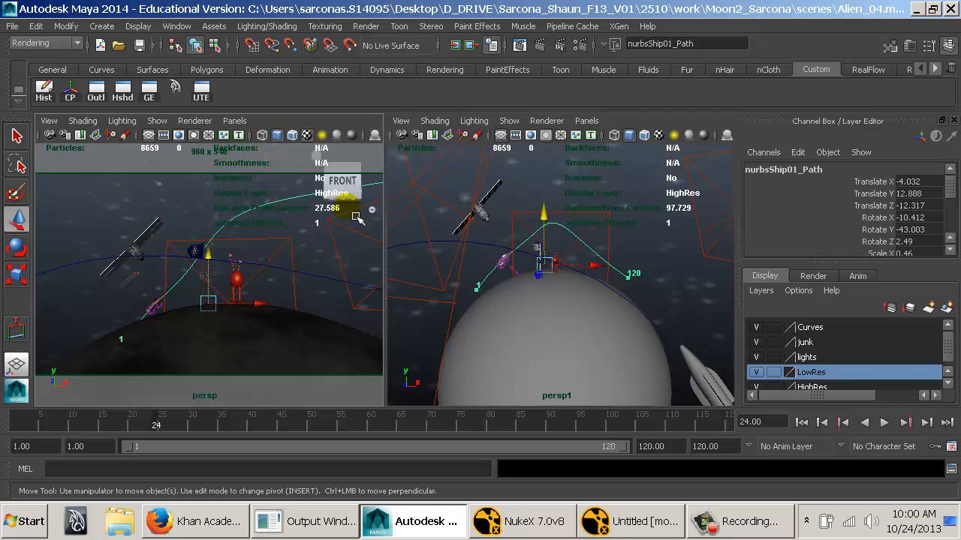
Enlarge the persp camera view and play the animation to check the ship's flight, stopping at frame 91.
key("space")
key("alt+v")
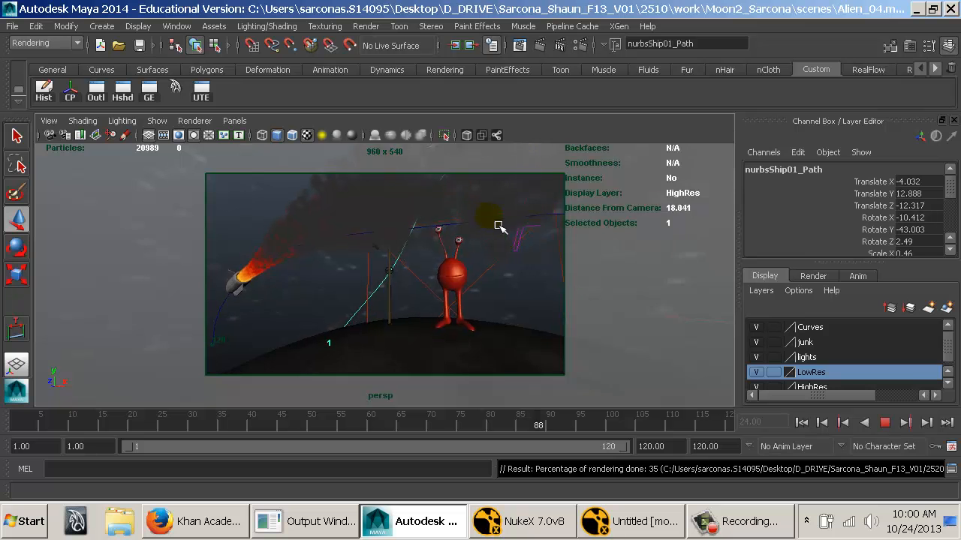
key("Escape")
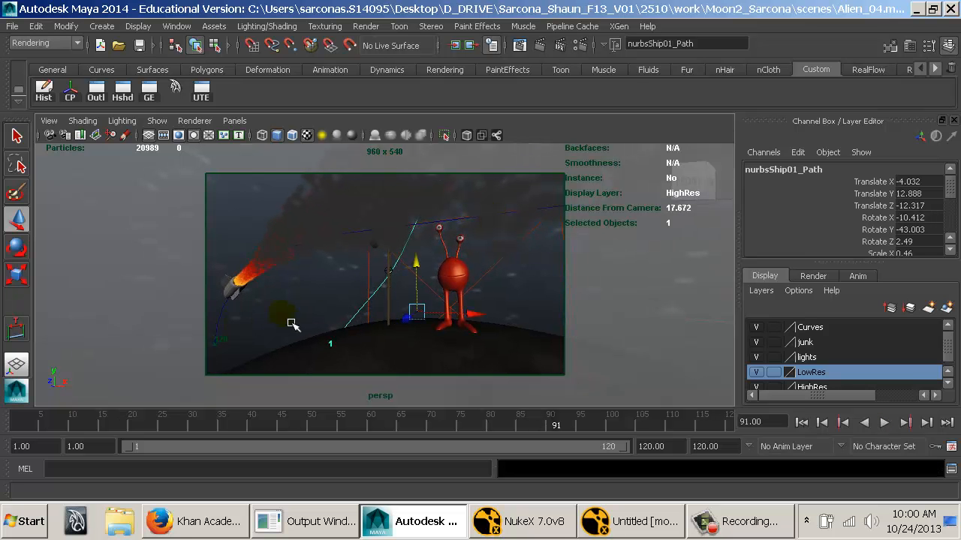
Restore the two-pane layout and reverse the curve direction of the ship's motion path.
key("space")
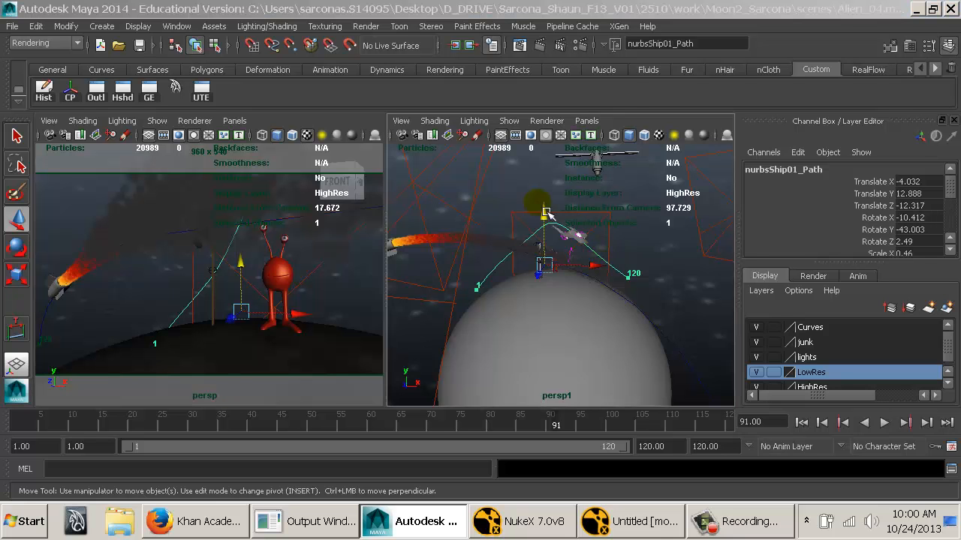
key("space")
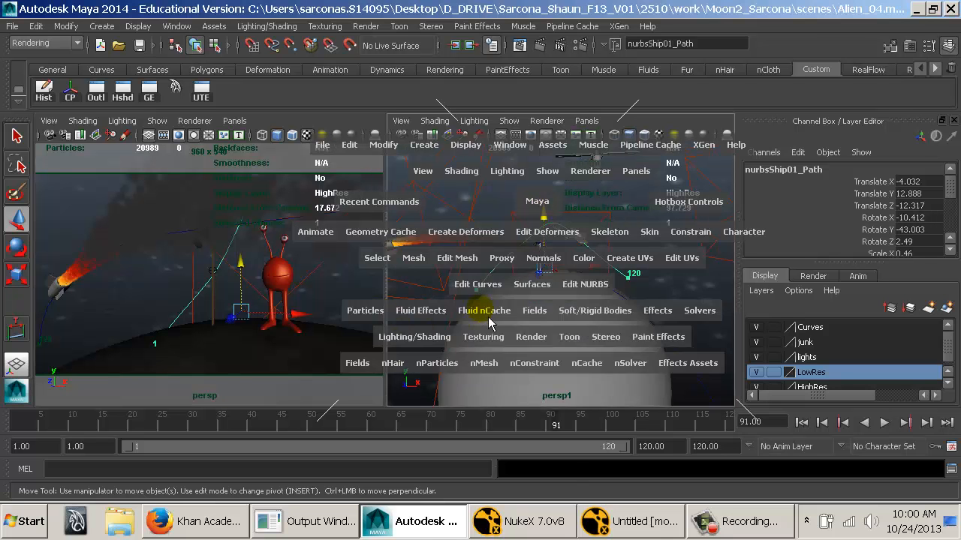
left_click(477, 283)
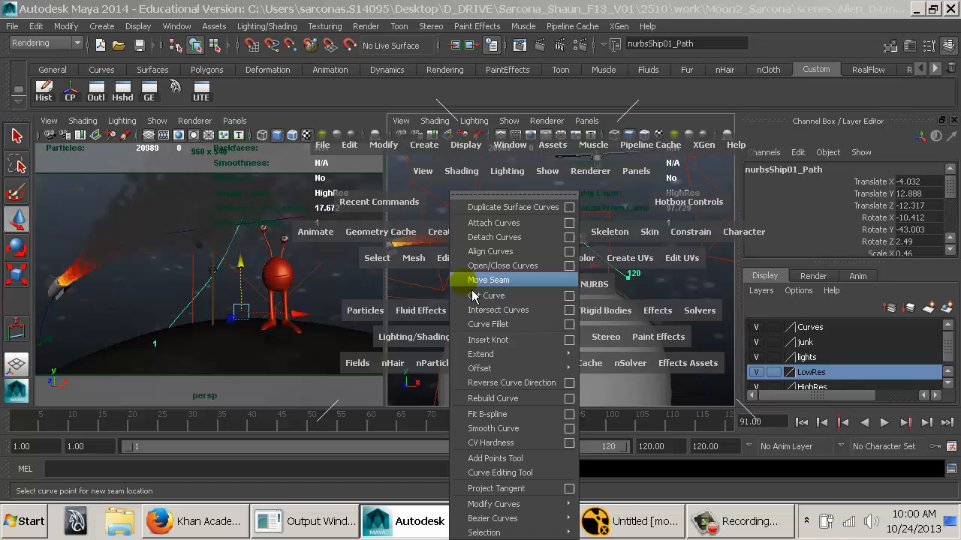
left_click(511, 383)
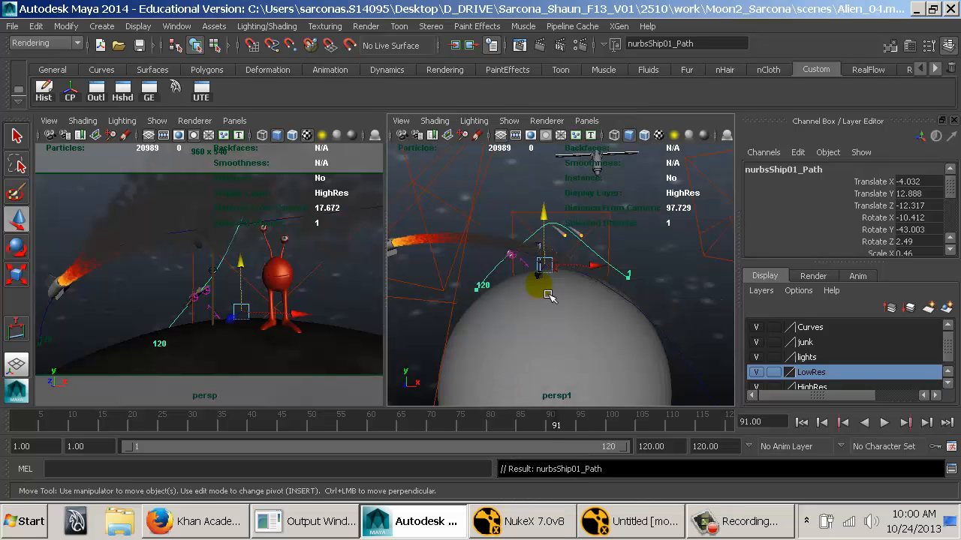
Rotate the ship's motion path to about -7.101, 37.96, -6.459 degrees and move it to about 9.07 in X.
left_click_drag(548, 295, 615, 300, "alt")
key("e")
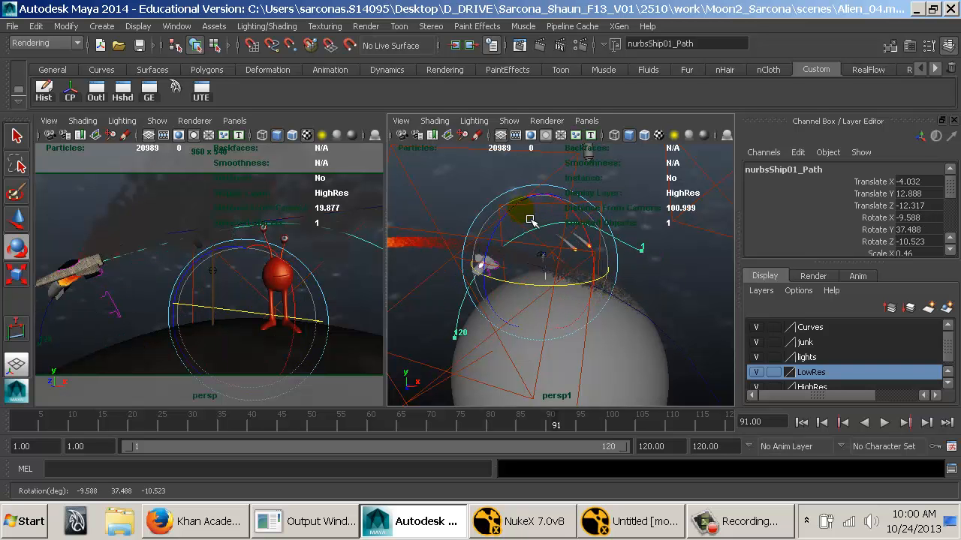
left_click_drag(520, 222, 518, 225)
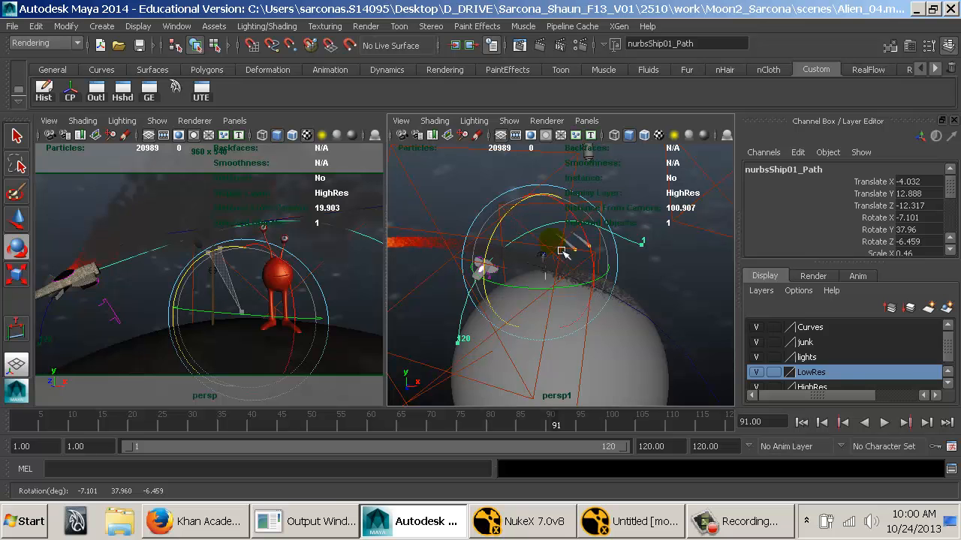
key("w")
mouse_move(596, 268)
left_mouse_down()
mouse_move(626, 272)
mouse_move(605, 259)
mouse_move(583, 267)
mouse_move(593, 266)
left_mouse_up()
left_click(553, 239)
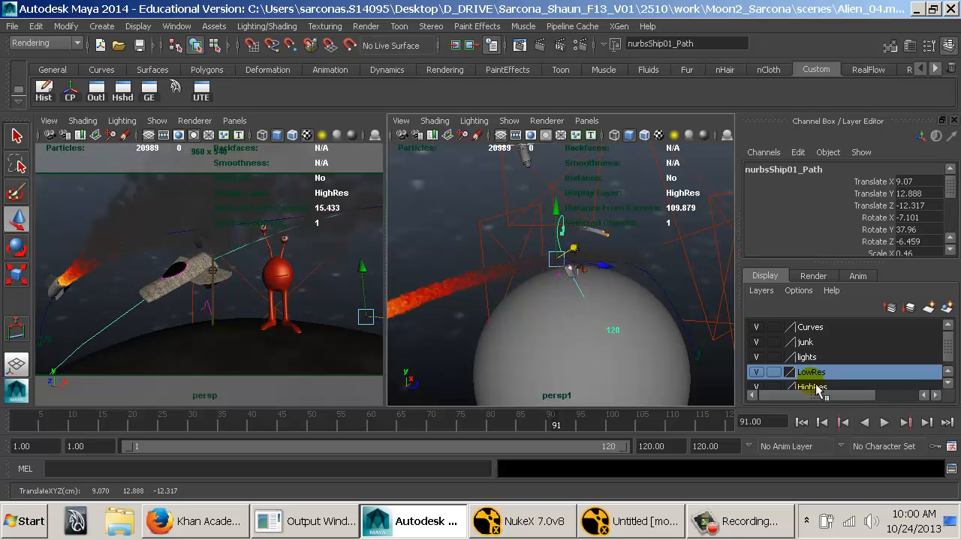
Enlarge the persp camera view and play the animation from the start to check the ship's flight, stopping at frame 106.
left_click(802, 422)
key("space")
key("alt+v")
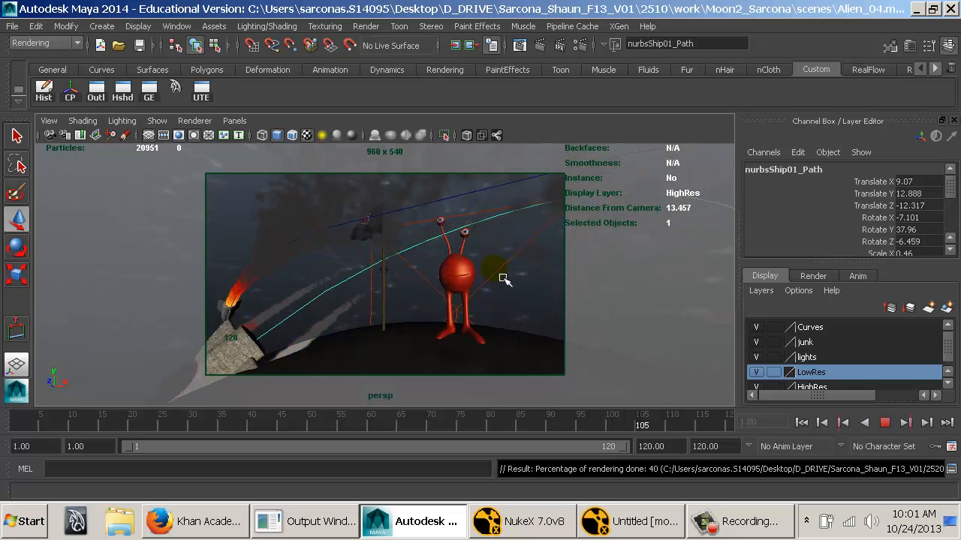
key("Escape")
In an enlarged persp1 view, rotate the ship's motion path to about -17.797, 34.743, -24.402 degrees in X, Y and Z.
key("space")
key("f")
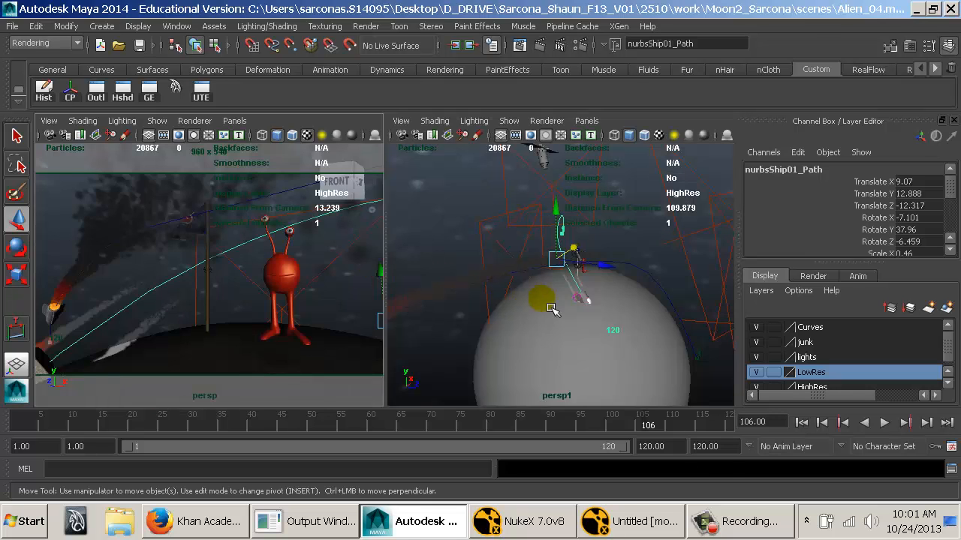
key("space")
left_click_drag(515, 316, 403, 302, "alt")
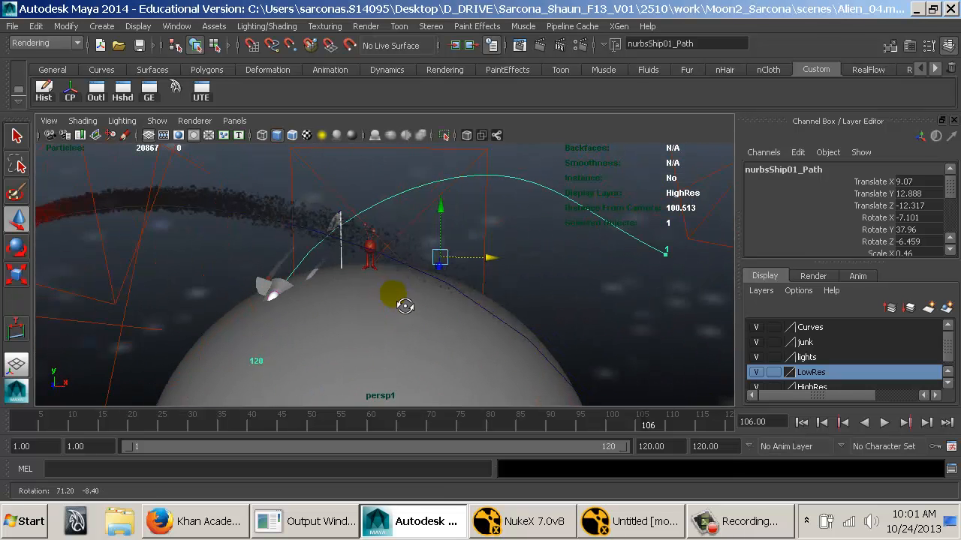
key("e")
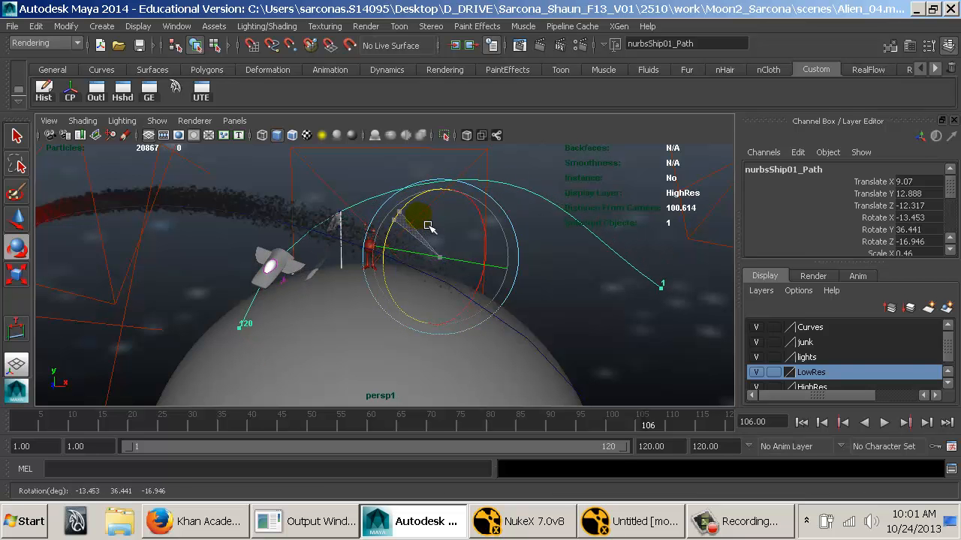
Play the animation from frame 1 in the enlarged persp view to review the ship's adjusted flight, stopping at frame 105.
key("alt+v")
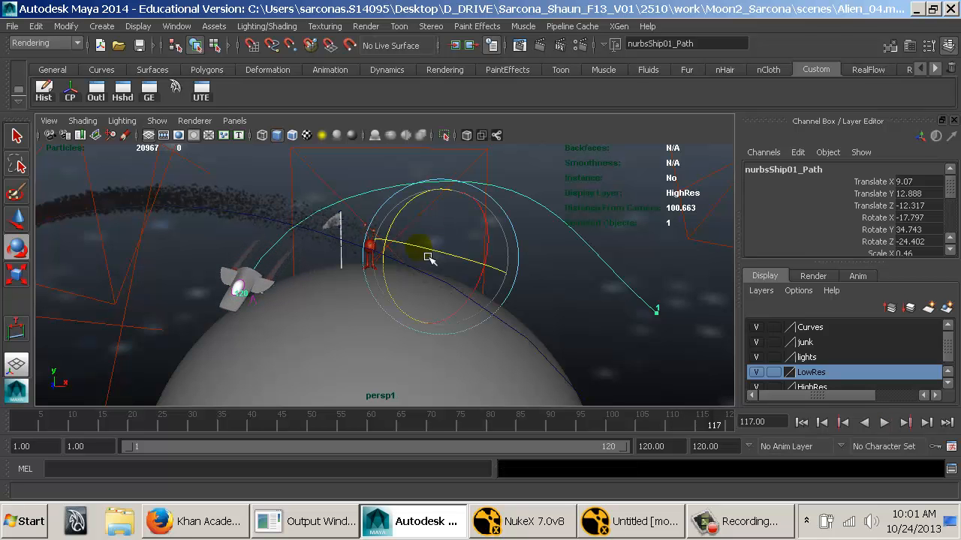
key("space")
key("space")
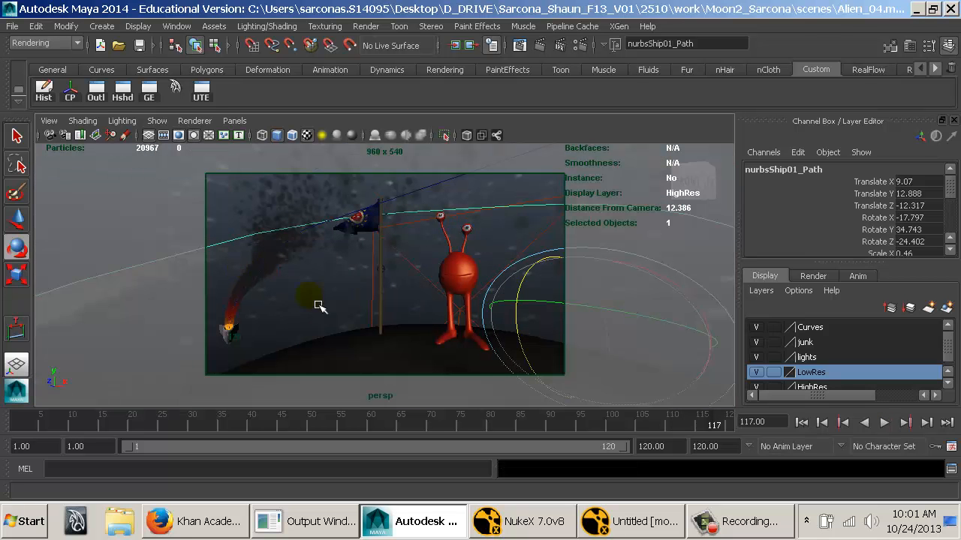
left_click(808, 422)
key("alt+v")
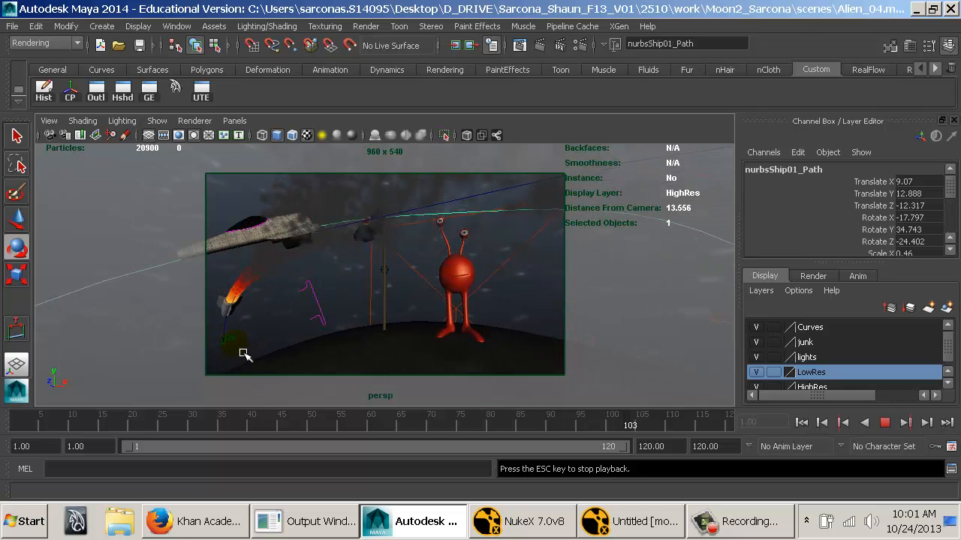
key("Escape")
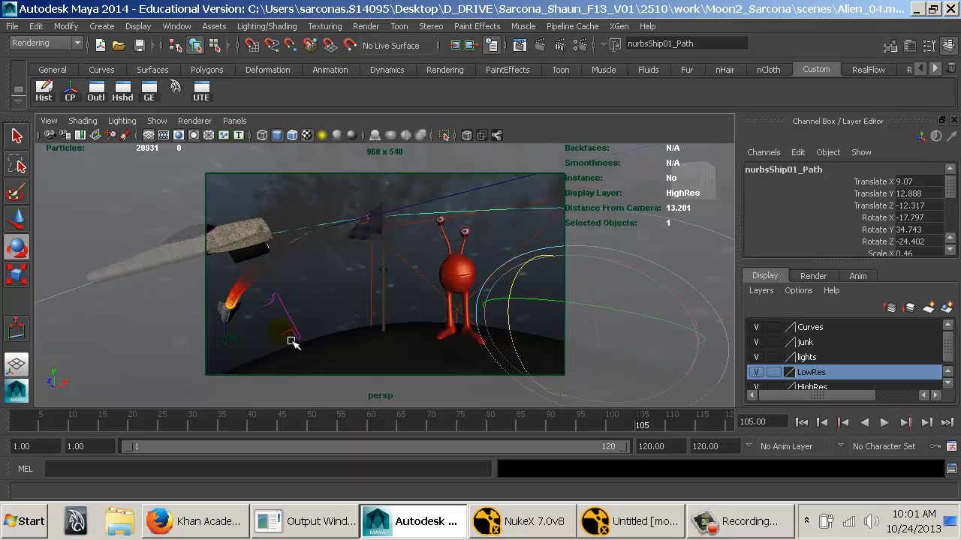
Select the rocket's smoke trail particles, nParticle2, and create a Newton field that affects them.
left_click(311, 199)
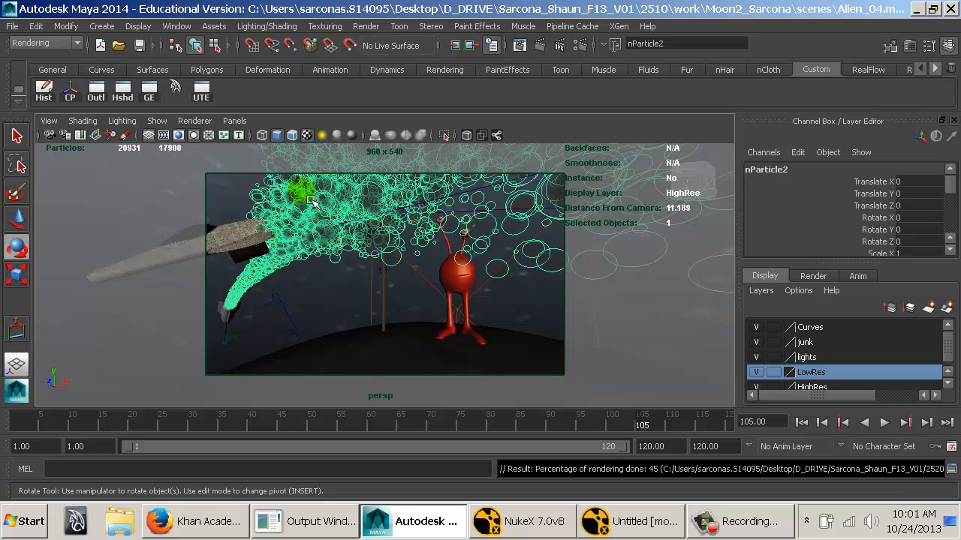
key("space")
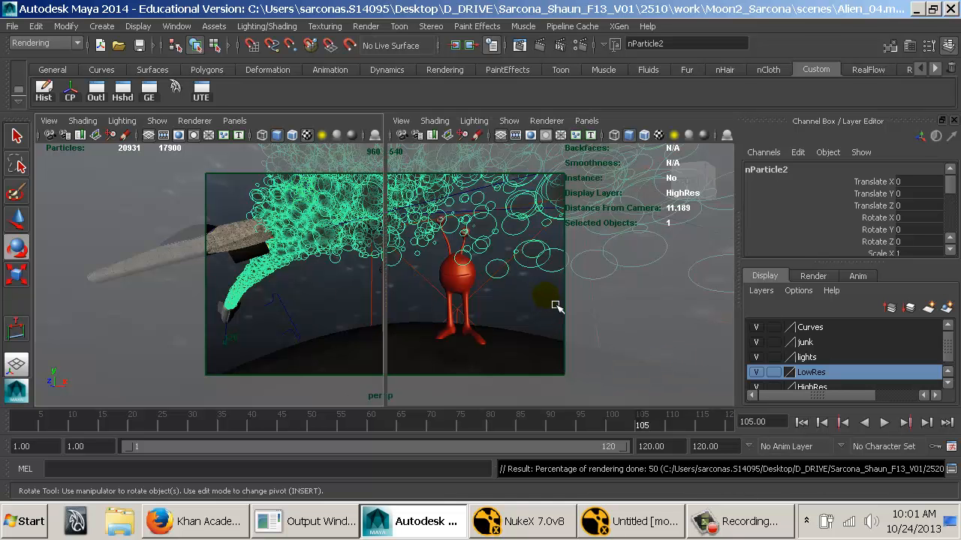
key("space")
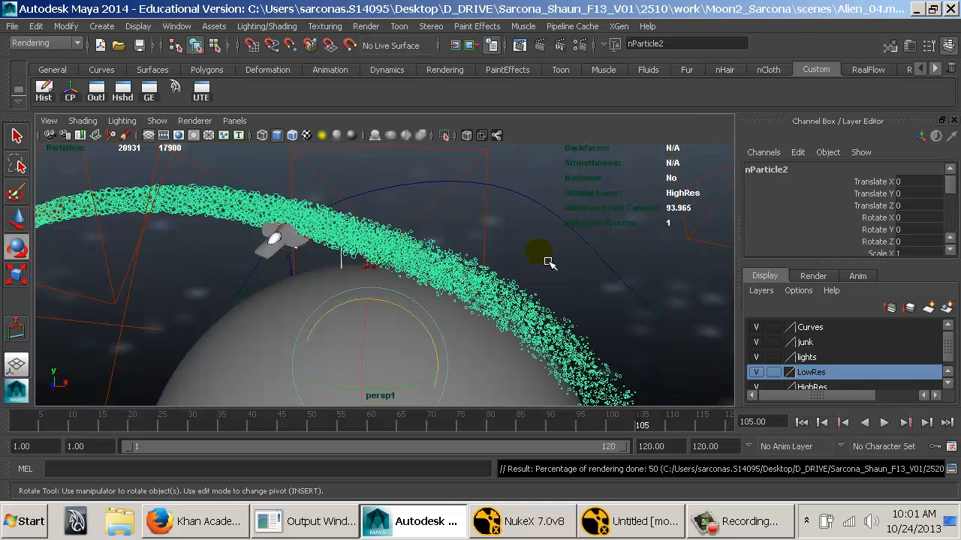
left_click_drag(423, 264, 345, 255, "alt")
middle_click_drag(345, 255, 367, 262, "alt")
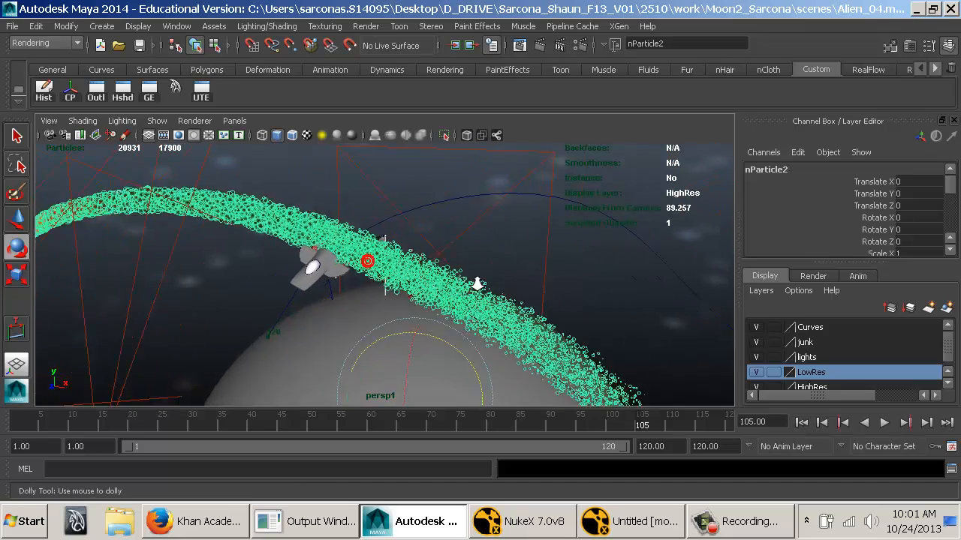
right_click_drag(367, 262, 441, 254, "alt")
middle_click_drag(334, 244, 388, 251, "alt")
right_click_drag(388, 251, 507, 255, "alt")
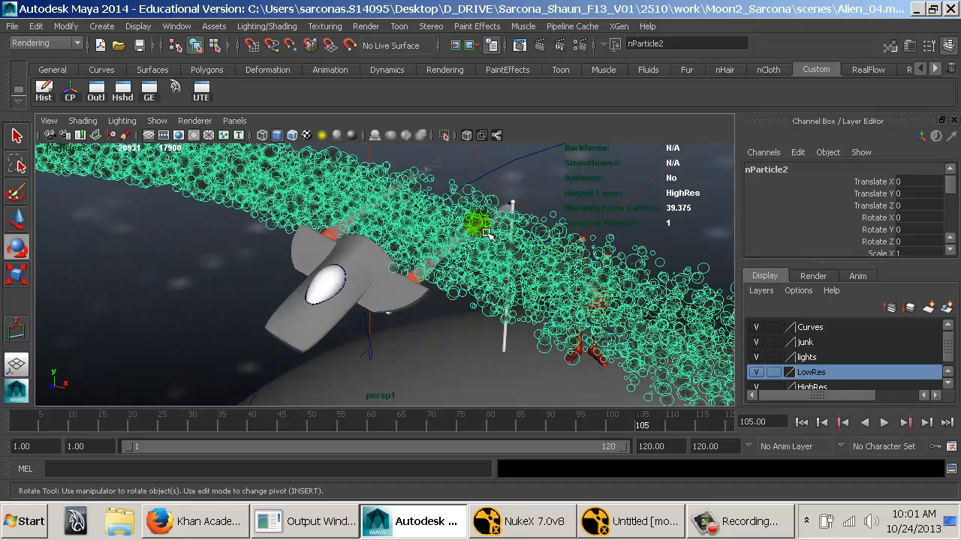
key("space")
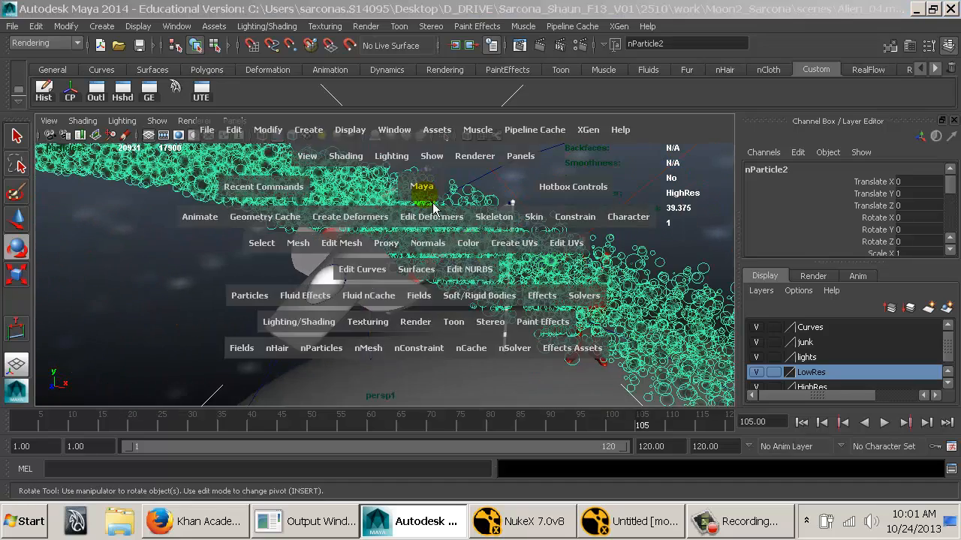
left_click(425, 303)
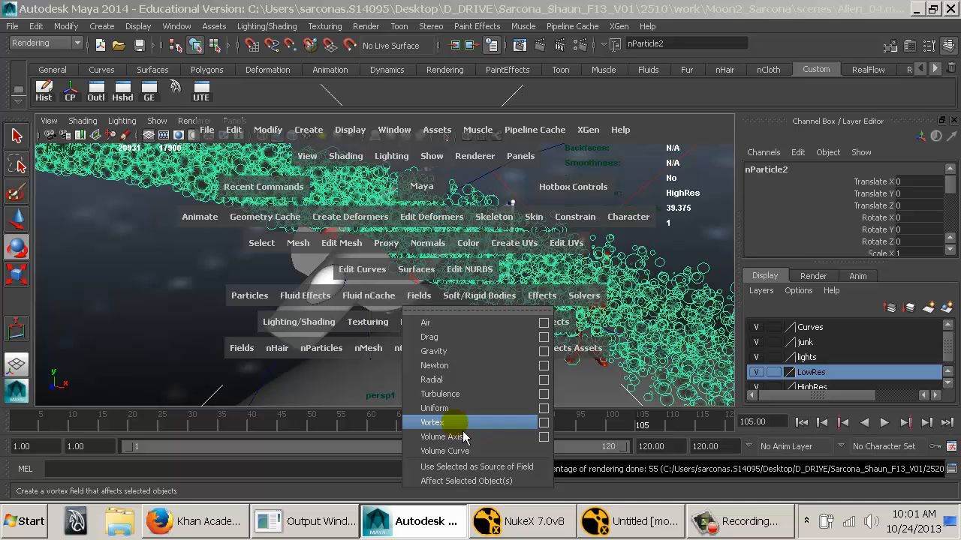
left_click(456, 371)
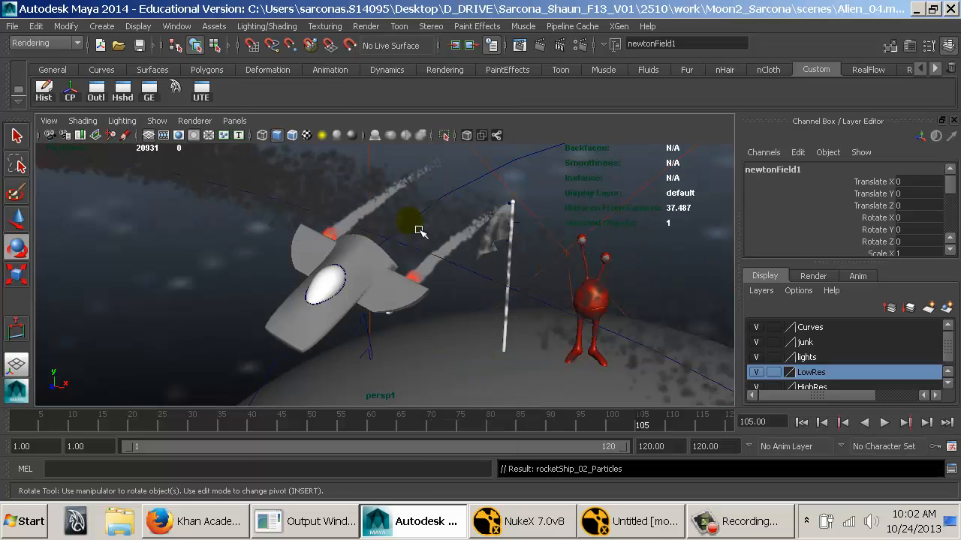
Move the Newton field to about -11.324, 16.85, 0 near the ship and set its Volume Shape to Sphere.
key("w")
right_click_drag(589, 301, 547, 302, "alt")
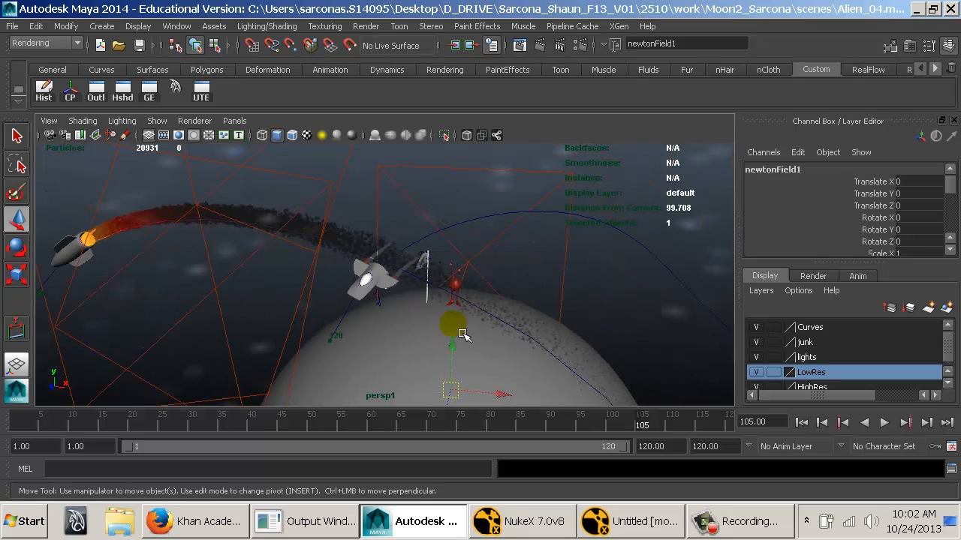
left_click_drag(455, 345, 456, 348)
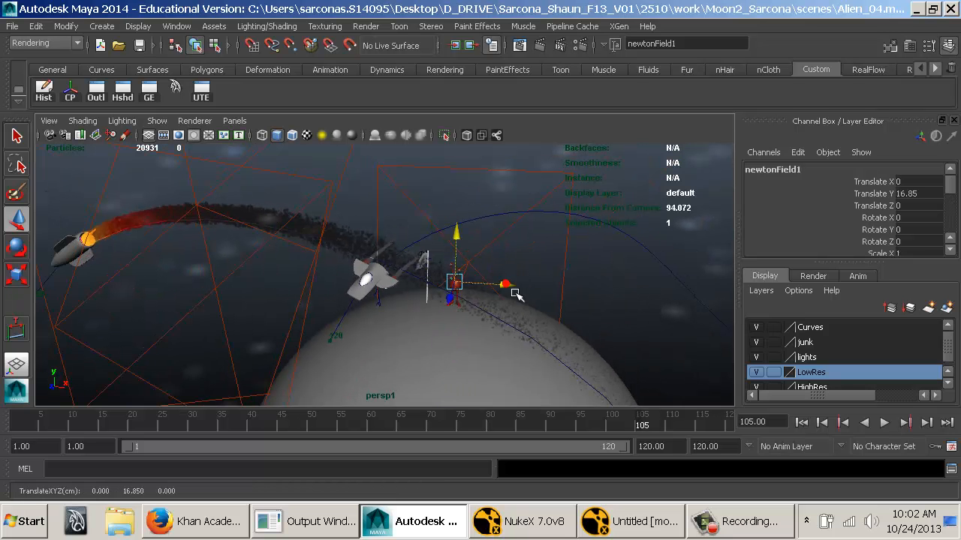
scroll(871, 232, "down", 8)
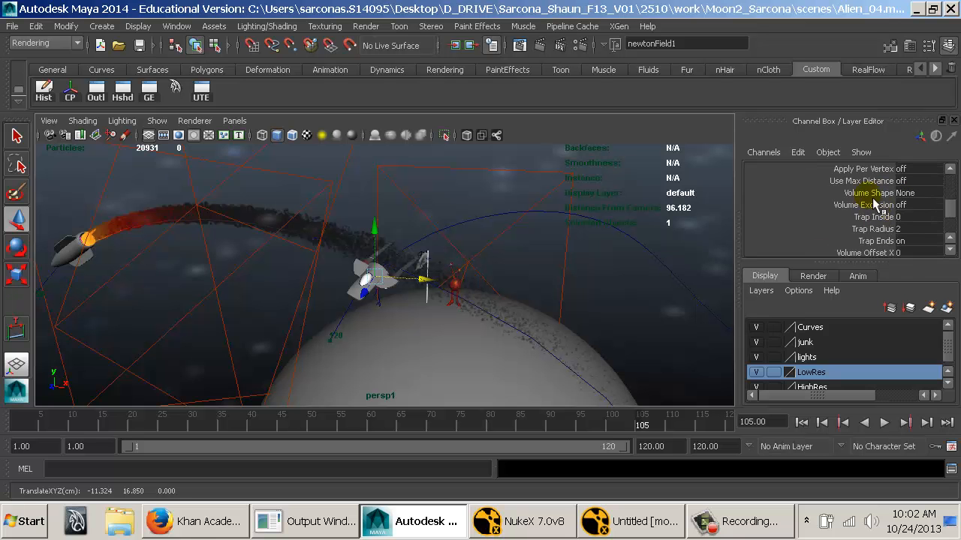
left_click(923, 194)
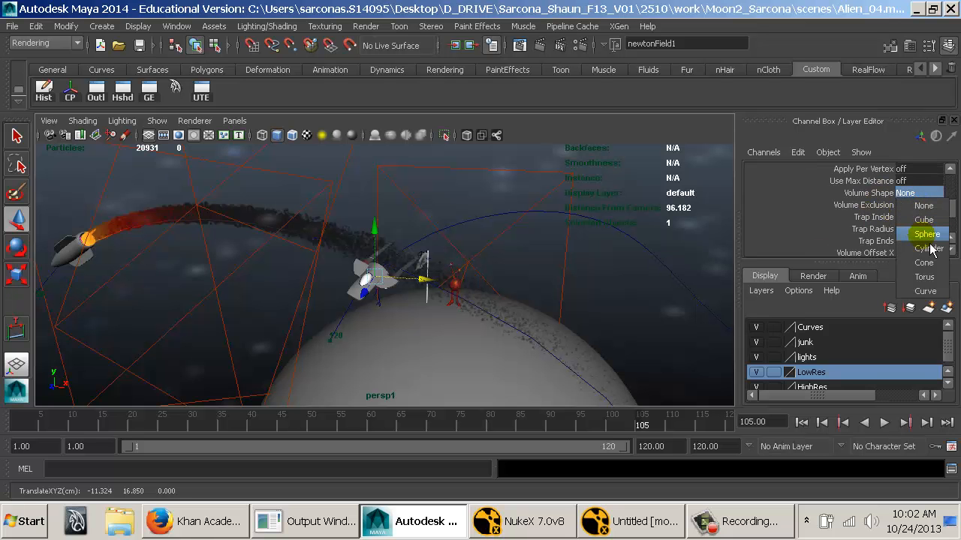
left_click(920, 235)
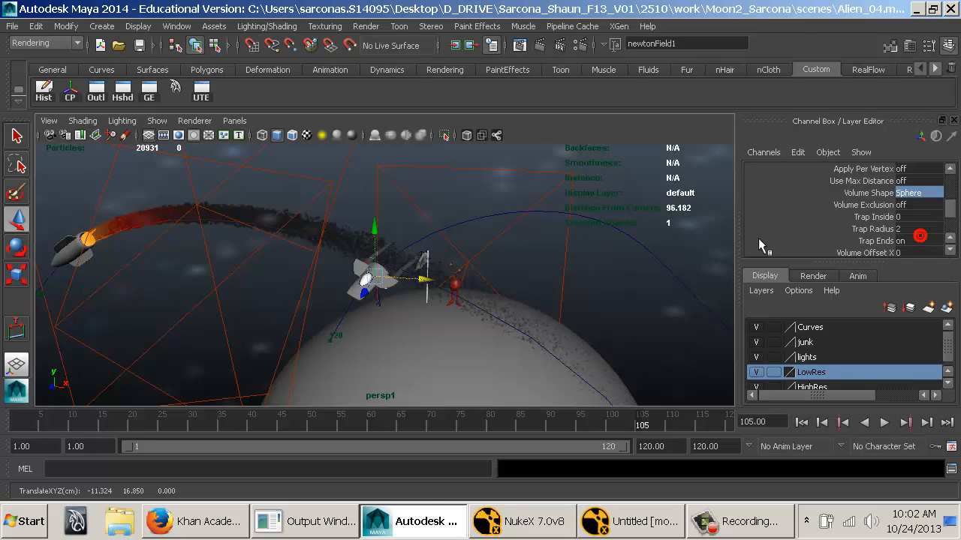
Scale the spherical Newton field uniformly to about 3.492.
left_click_drag(389, 260, 403, 293, "alt")
key("r")
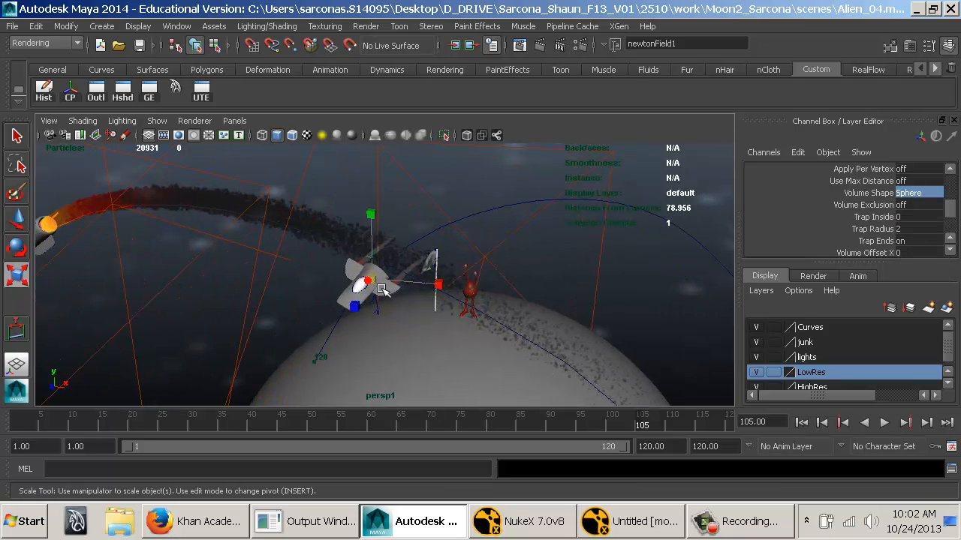
left_click_drag(611, 285, 812, 265)
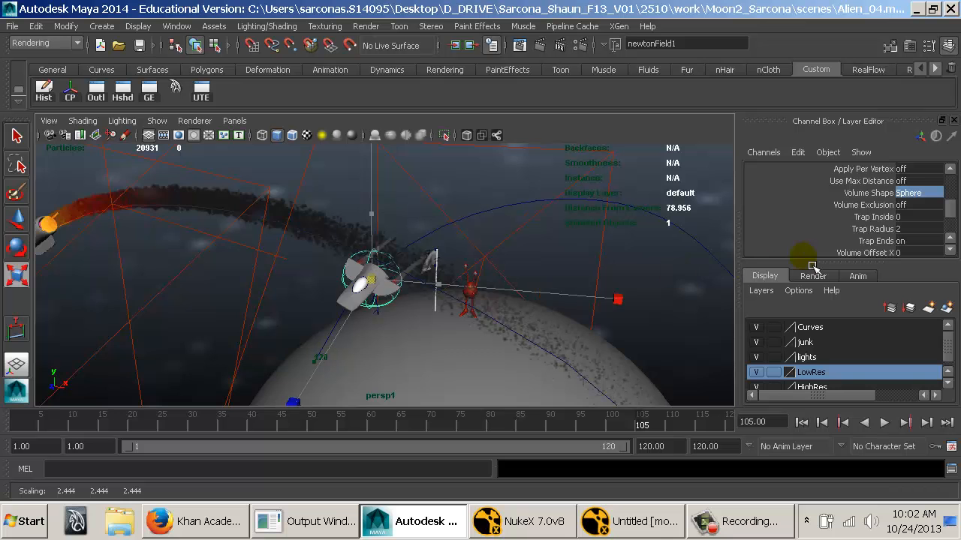
scroll(501, 285, "up", 5)
Position the spherical Newton field around the ship's body and parent it to the ship.
left_click_drag(473, 294, 424, 296, "alt")
key("w")
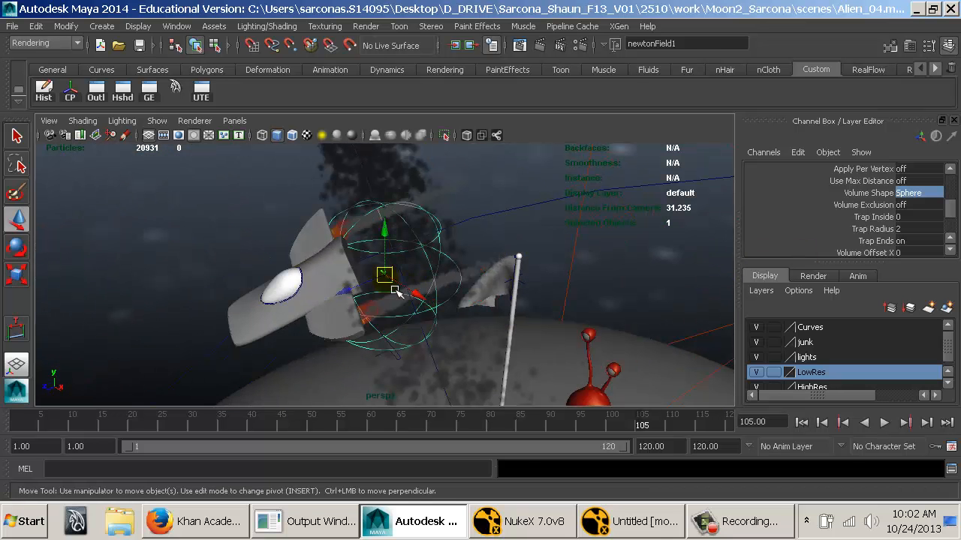
mouse_move(340, 292)
left_mouse_down()
mouse_move(271, 303)
mouse_move(404, 303)
mouse_move(388, 274)
mouse_move(349, 285)
left_mouse_up()
key("ctrl+z")
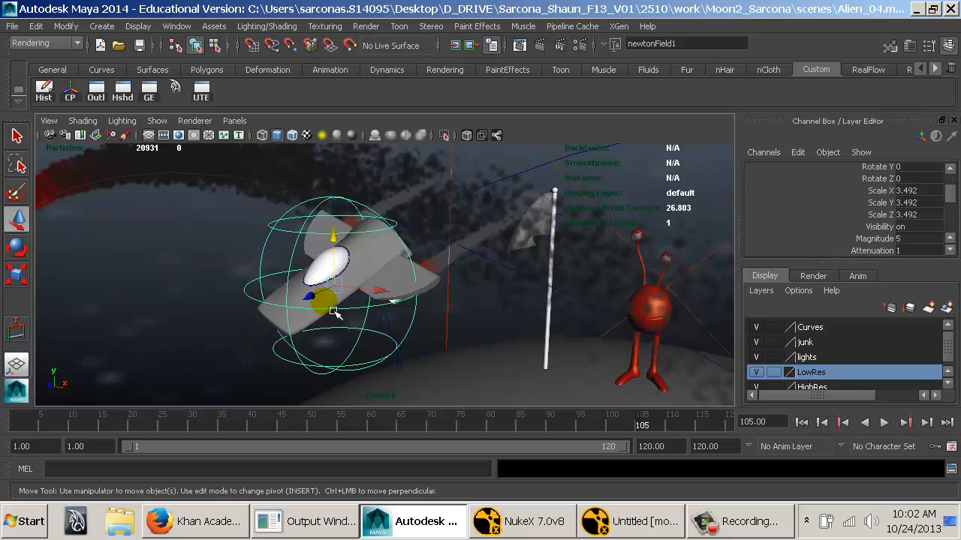
left_click(333, 312)
left_click(323, 282)
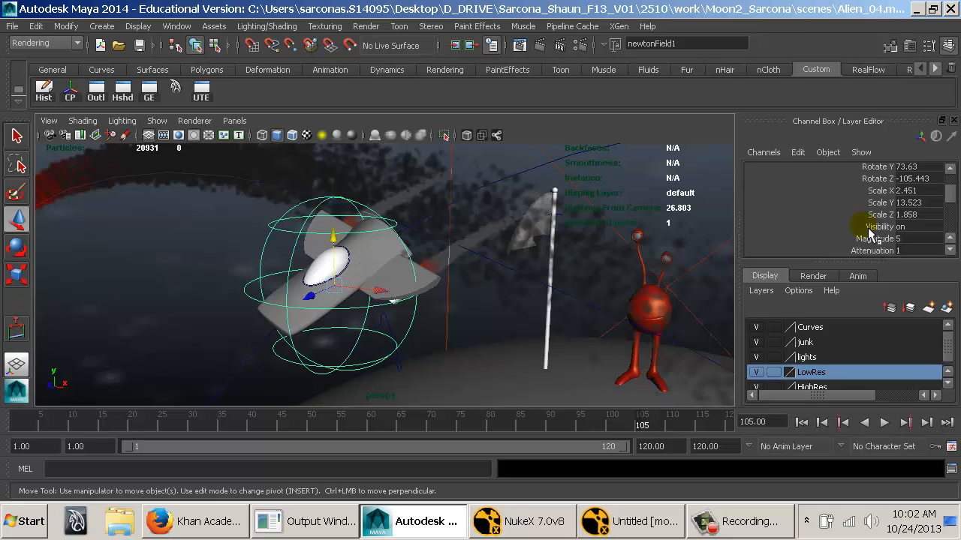
Set the Newton field's Attenuation to 0 and its Magnitude to -10.
scroll(870, 232, "down", 1)
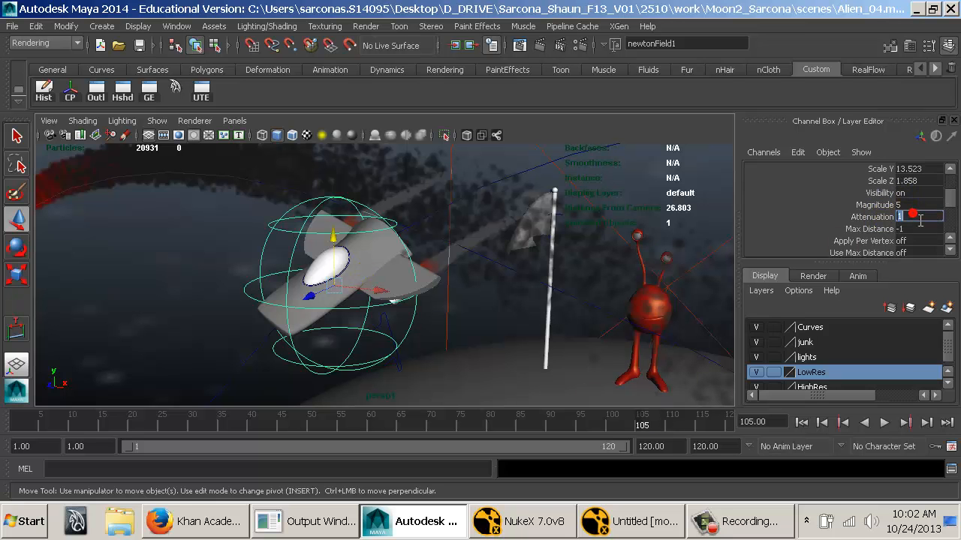
left_click(882, 217)
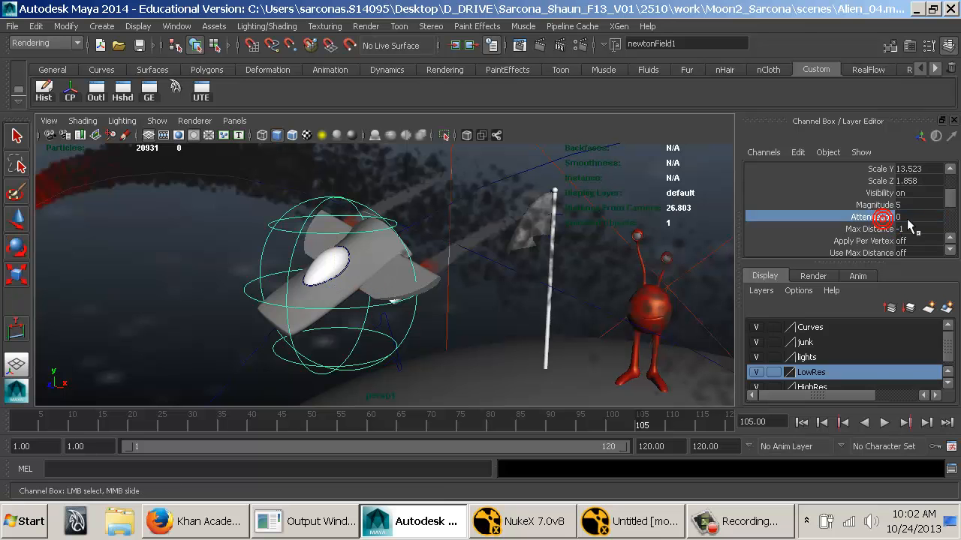
left_click(904, 205)
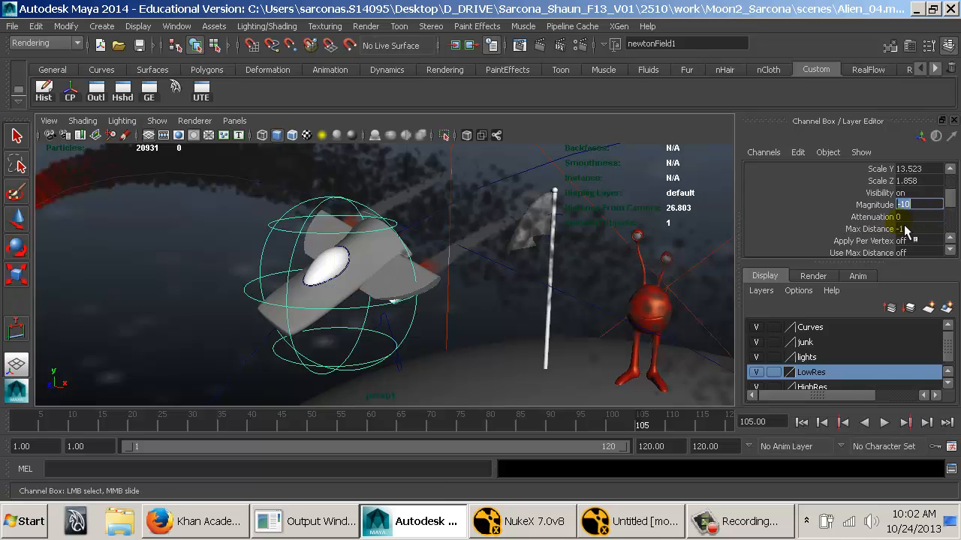
Play the simulation from frame 1 and examine how the ship's Newton field affects the rocket smoke from several angles.
left_click(801, 422)
right_click_drag(652, 314, 485, 295, "alt")
mouse_move(484, 296)
left_mouse_down("alt")
mouse_move(532, 326)
mouse_move(482, 293)
left_mouse_up("alt")
middle_click_drag(480, 287, 499, 293, "alt")
right_click_drag(499, 293, 453, 295, "alt")
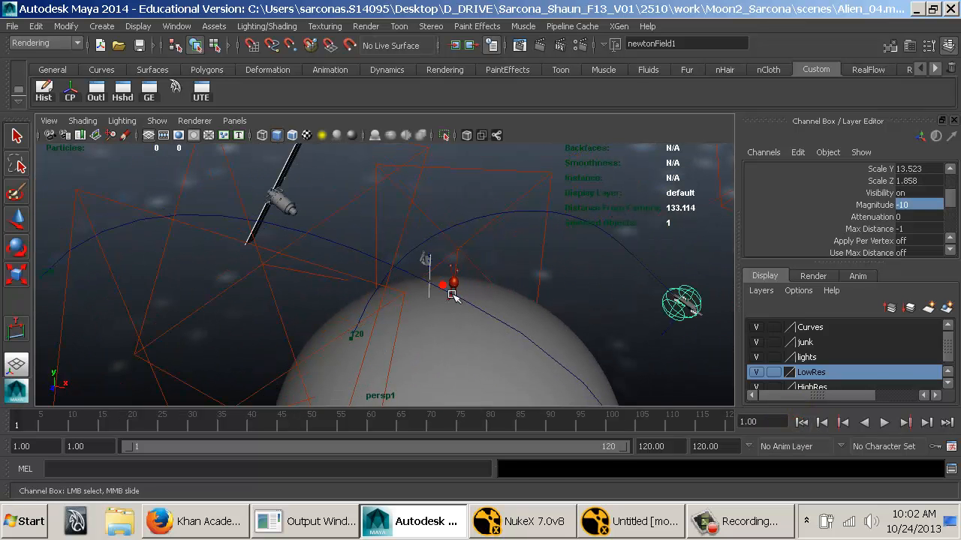
key("alt+v")
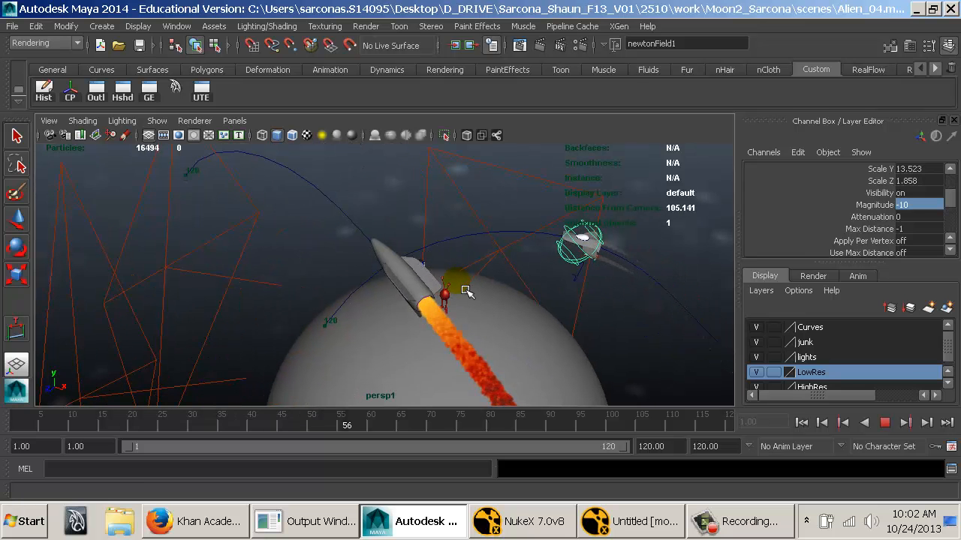
key("alt+v")
left_click_drag(438, 255, 343, 268, "alt")
right_click_drag(343, 268, 568, 289, "alt")
key("alt+v")
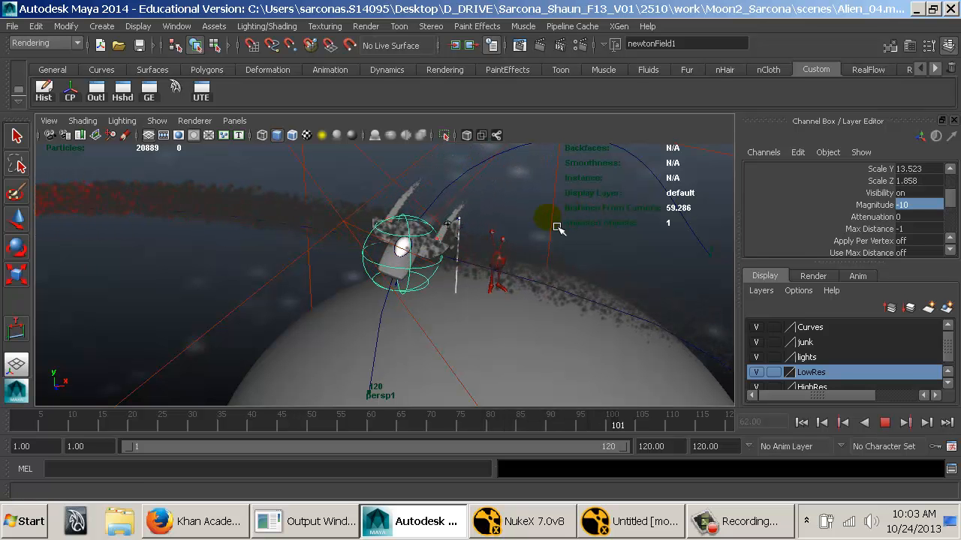
key("Escape")
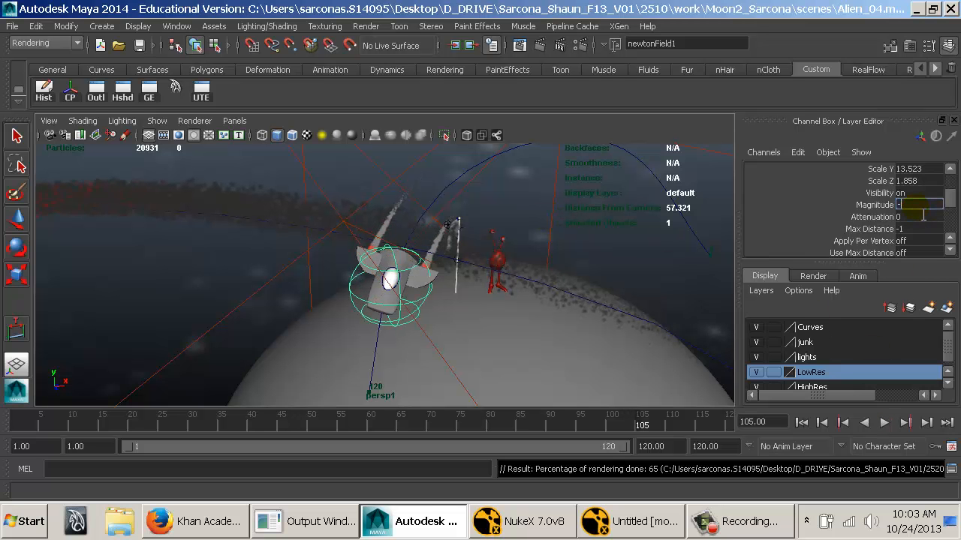
Set the Newton field's Magnitude to -30 and replay the simulation from frame 1 to check the smoke around the ship.
type("0")
key("Return")
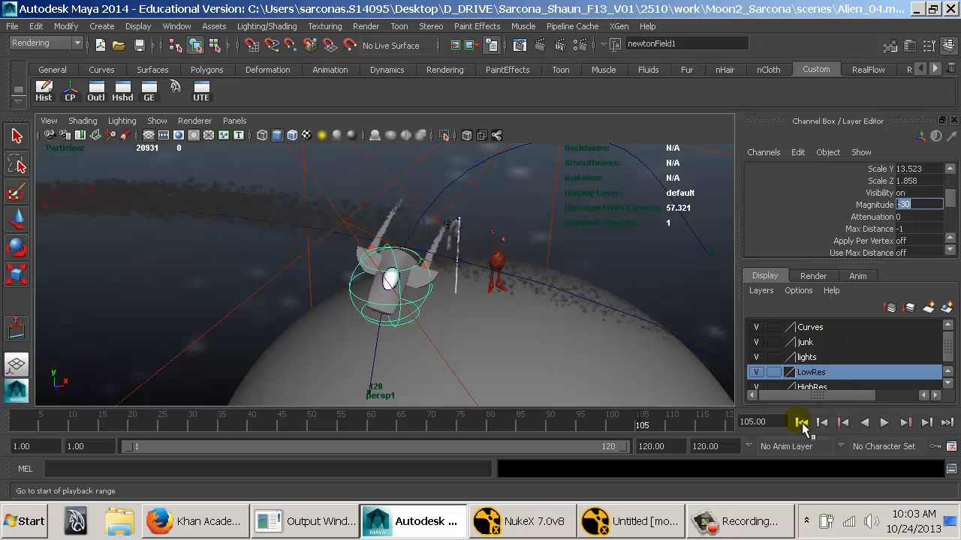
left_click(800, 422)
left_click(619, 283)
key("alt+v")
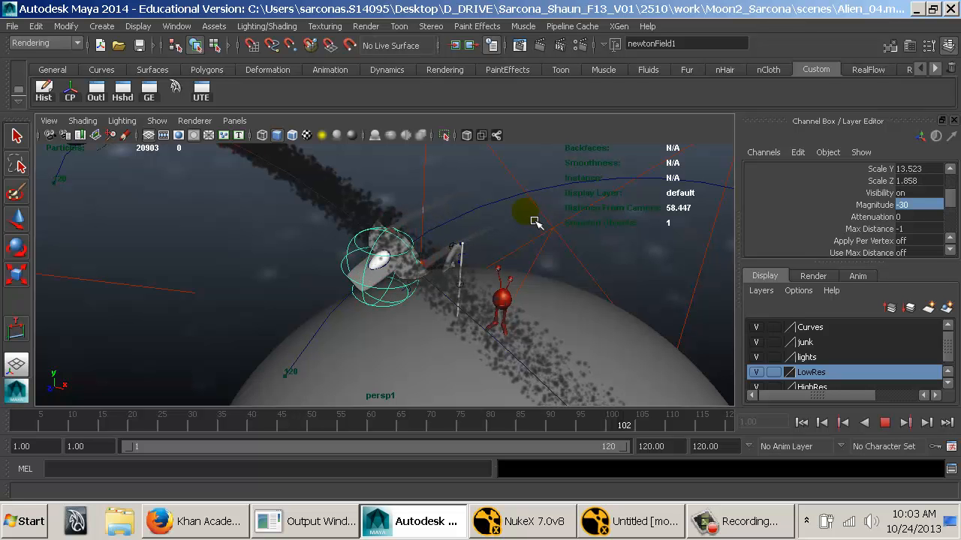
right_click_drag(408, 248, 687, 251, "alt")
middle_click_drag(484, 214, 464, 273, "alt")
mouse_move(445, 256)
left_mouse_down("alt")
mouse_move(555, 263)
mouse_move(585, 247)
mouse_move(653, 249)
mouse_move(438, 251)
mouse_move(451, 251)
left_mouse_up("alt")
key("alt+v")
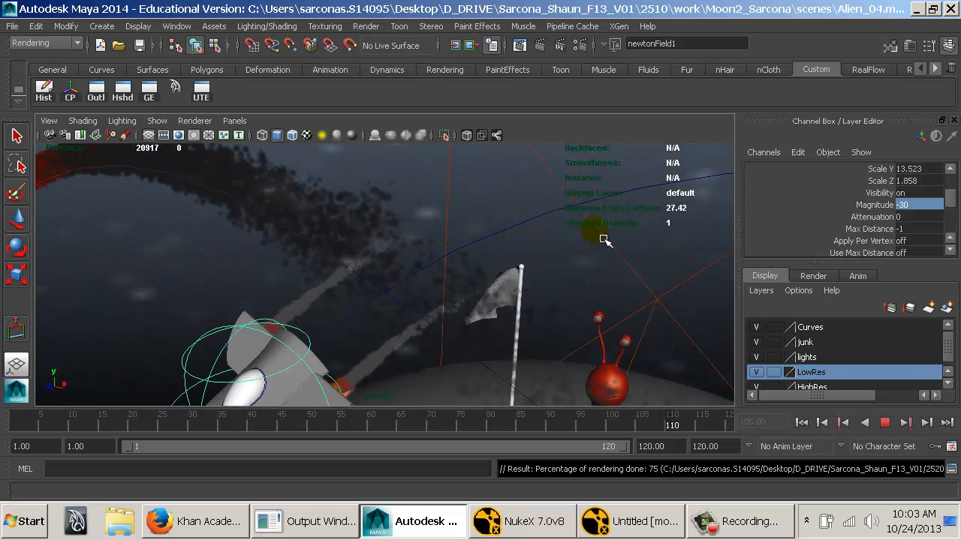
Return to frame 1 and enlarge the spherical Newton field around the ship.
left_click(809, 422)
right_click_drag(636, 296, 525, 300, "alt")
middle_click_drag(525, 300, 257, 243, "alt")
left_click_drag(457, 243, 512, 278, "alt")
middle_click_drag(706, 291, 629, 284, "alt")
key("f")
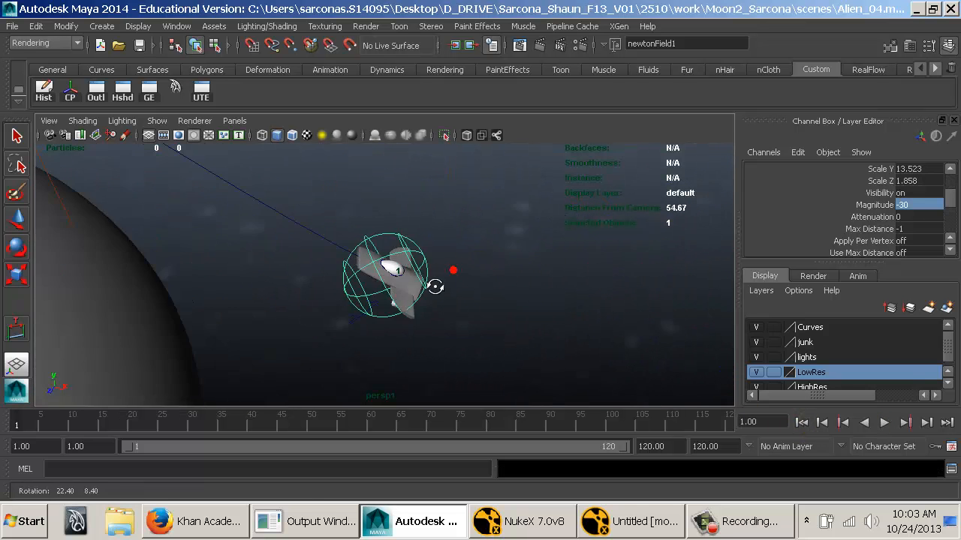
left_click_drag(345, 338, 342, 343)
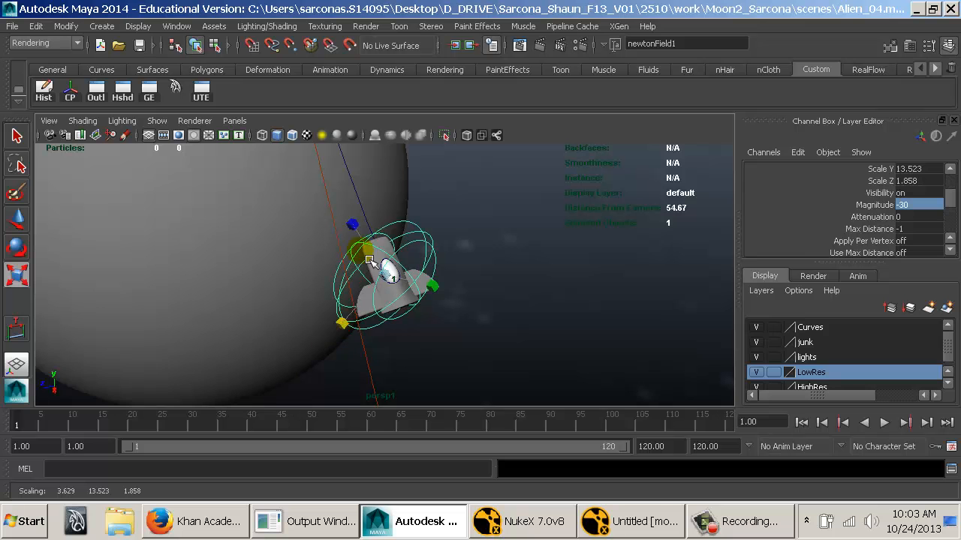
left_click_drag(354, 261, 467, 256, "alt")
left_click(462, 257)
key("ctrl+z")
right_click_drag(466, 257, 289, 258, "alt")
middle_click_drag(290, 258, 397, 248, "alt")
Set the Newton field's Magnitude to -50.
scroll(893, 230, "down", 4)
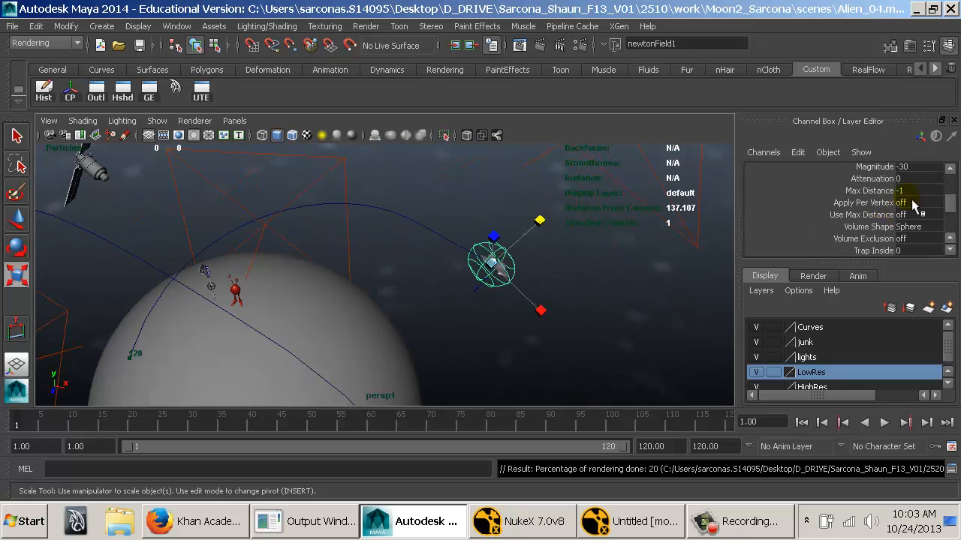
type("-")
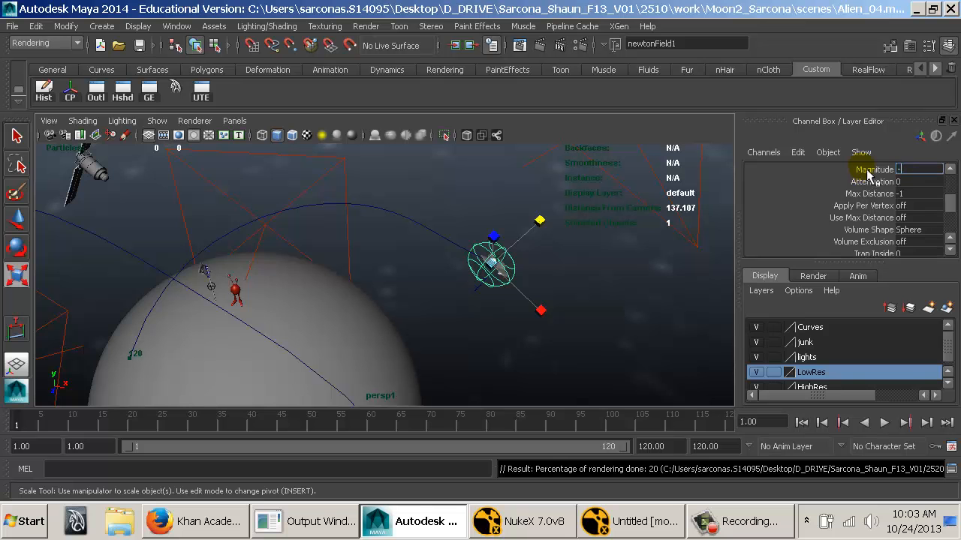
key("Return")
Play the simulation and examine from several angles how the ship's field disperses the smoke as it crosses the trail.
left_click_drag(597, 222, 553, 209, "alt")
key("alt+v")
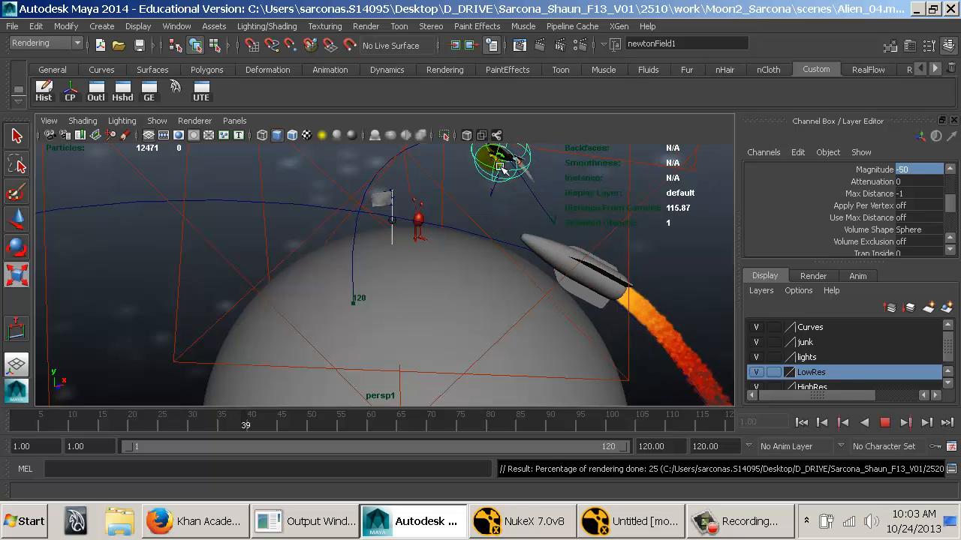
middle_click_drag(516, 230, 536, 275, "alt")
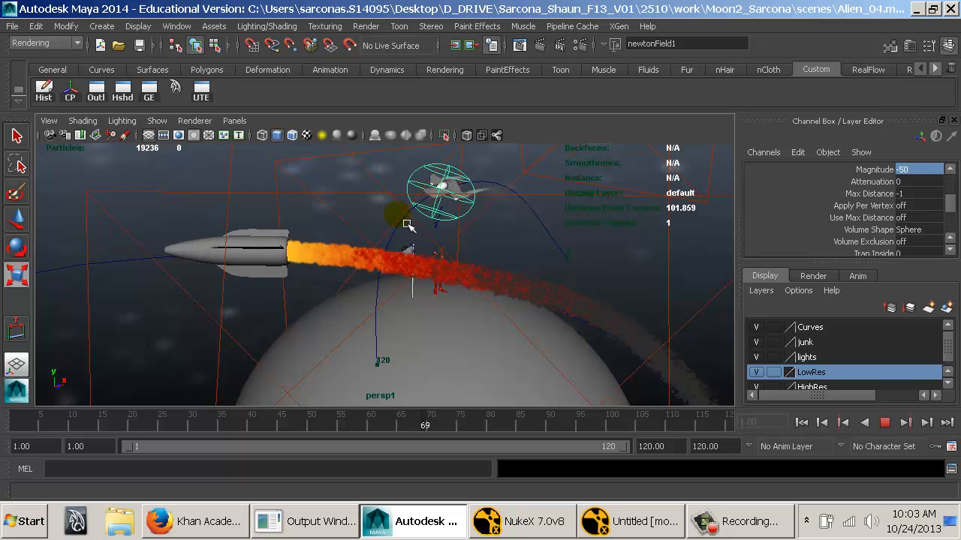
left_click_drag(420, 275, 207, 293, "alt")
key("Escape")
middle_click_drag(207, 293, 305, 285, "alt")
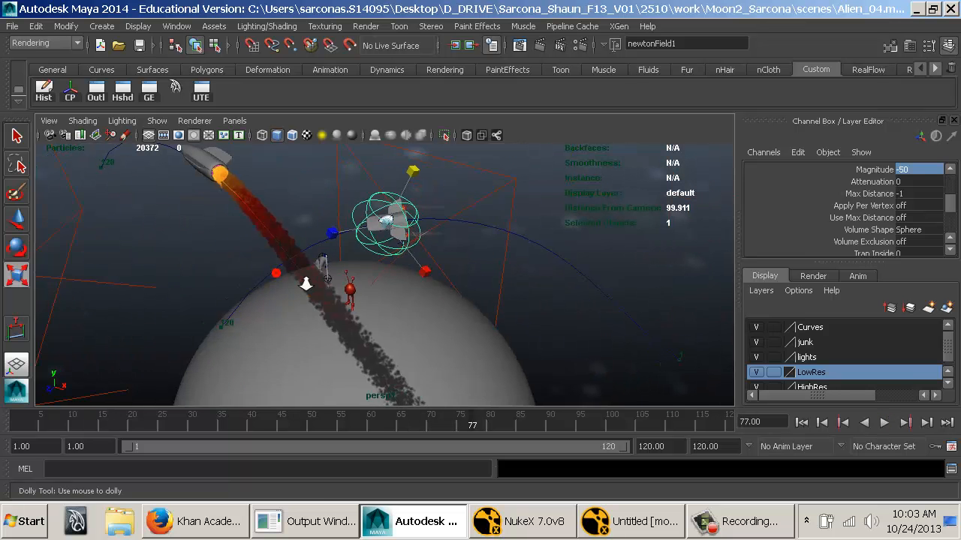
right_click_drag(304, 286, 416, 223, "alt")
middle_click_drag(381, 229, 418, 234, "alt")
left_click_drag(418, 234, 379, 242, "alt")
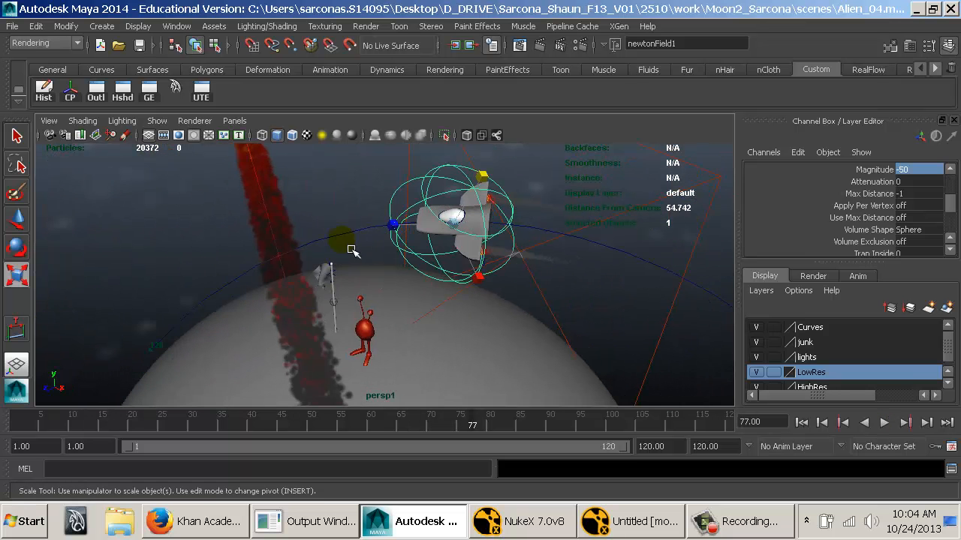
key("alt+v")
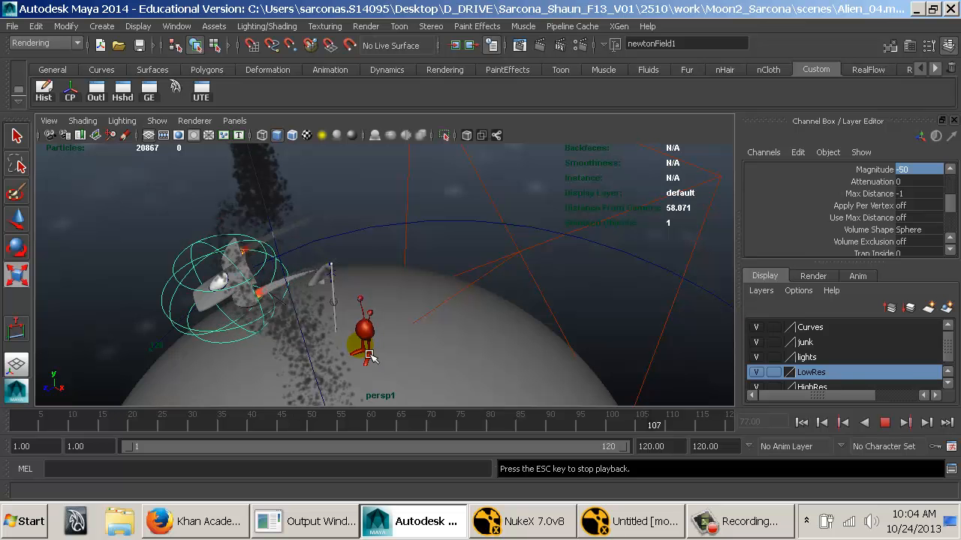
key("Escape")
left_click_drag(367, 352, 497, 310, "alt")
middle_click_drag(498, 311, 501, 312, "alt")
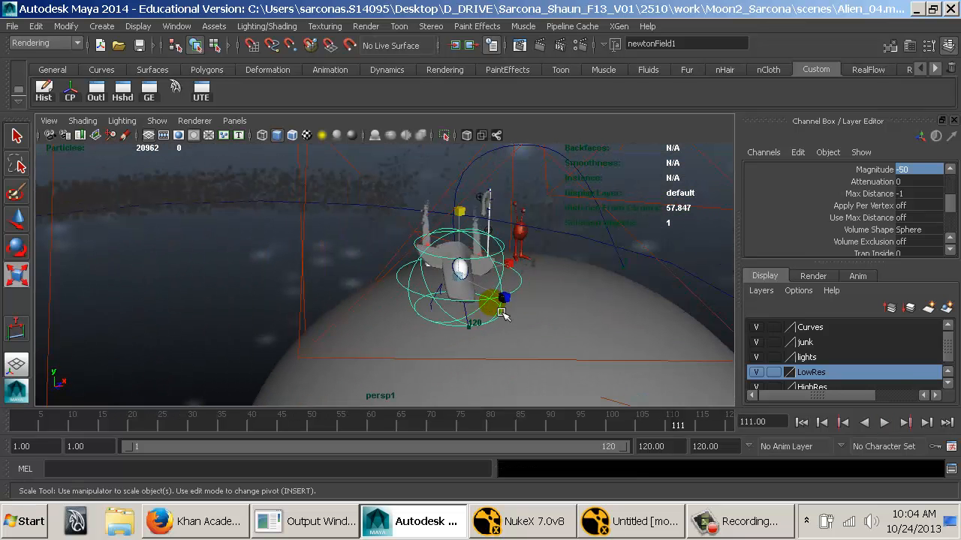
Switch to the persp camera view and play the simulation from frame 1 to check the smoke in the shot.
key("space")
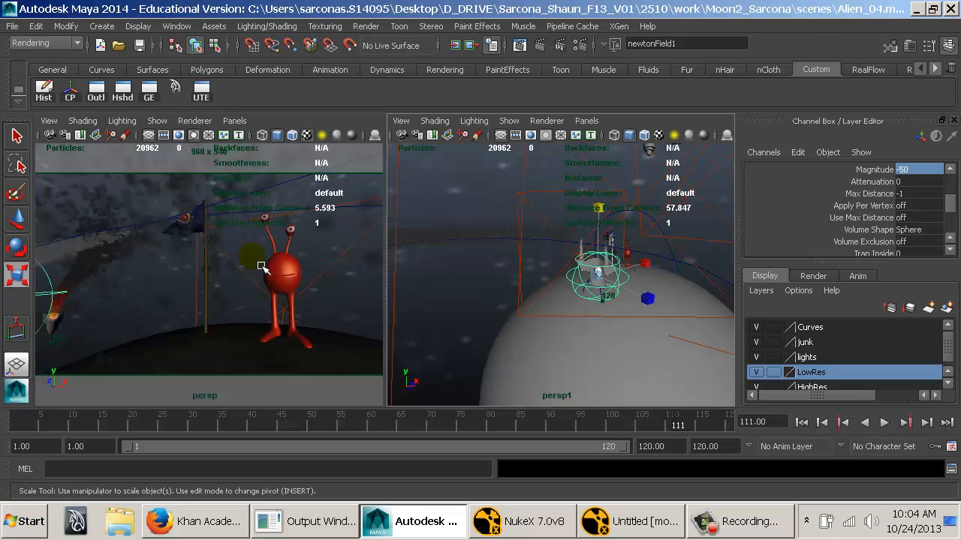
key("space")
left_click(806, 427)
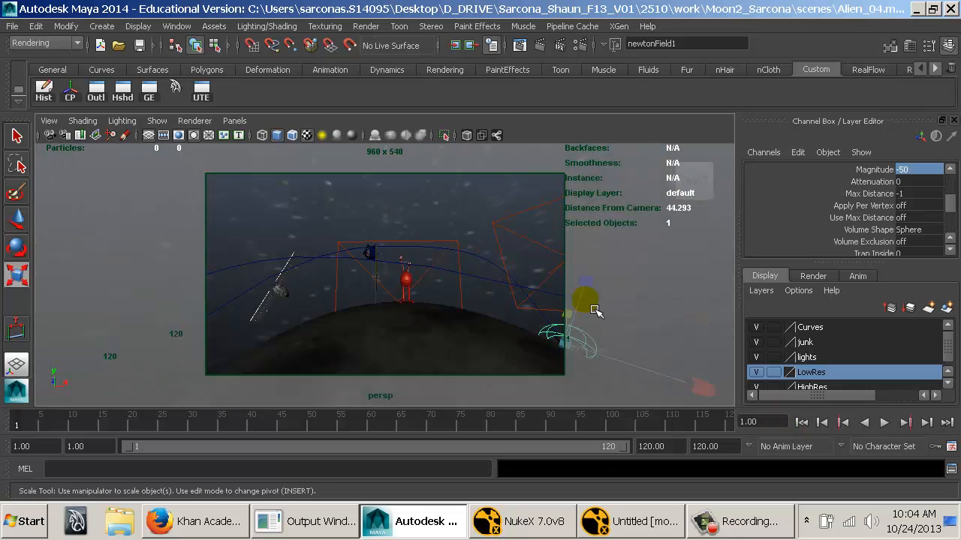
key("alt+v")
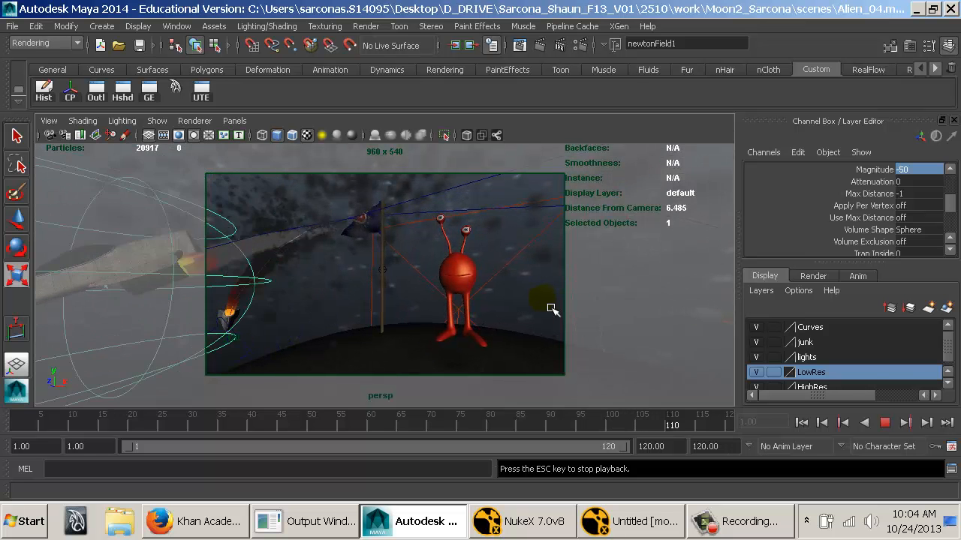
key("Escape")
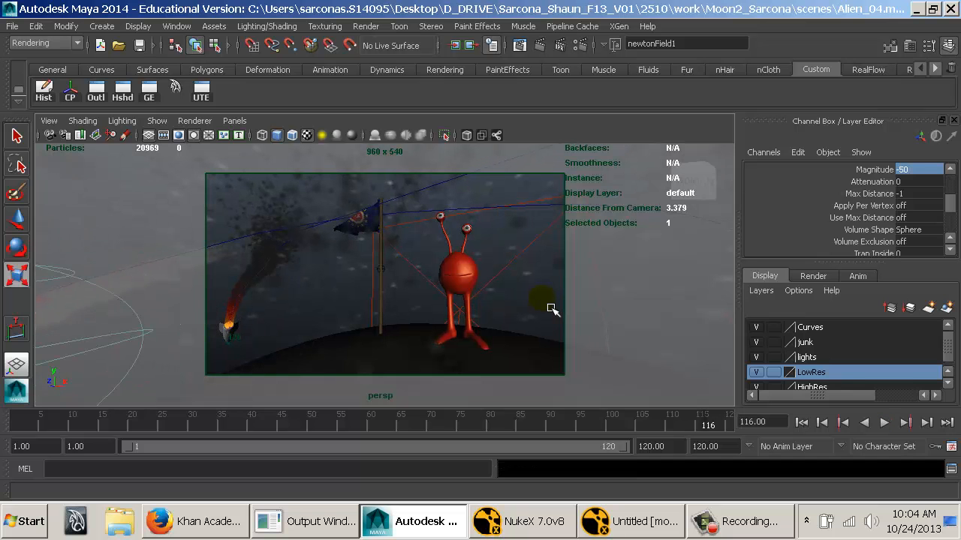
Go to frame 120, render it with mental ray, and move the Render View aside to reveal the alien.
left_click(946, 423)
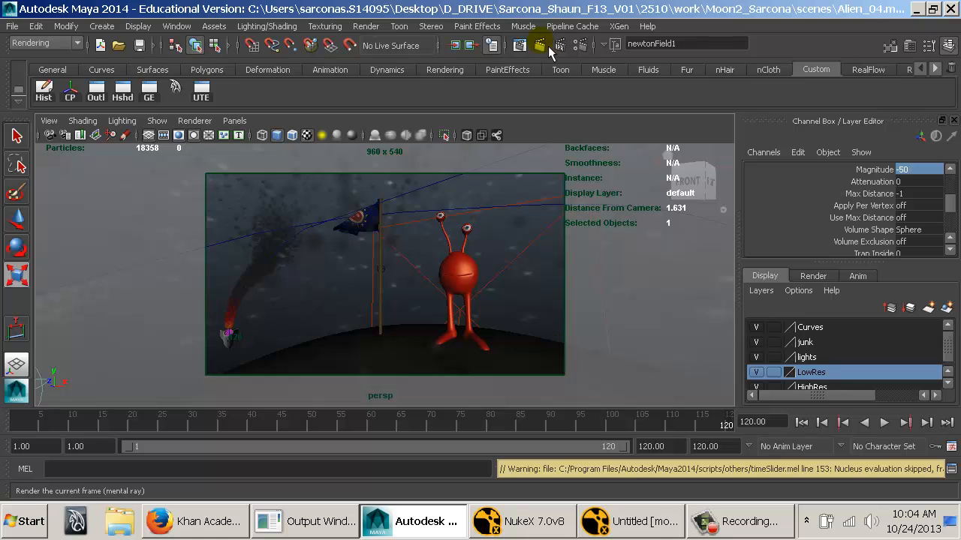
left_click(548, 45)
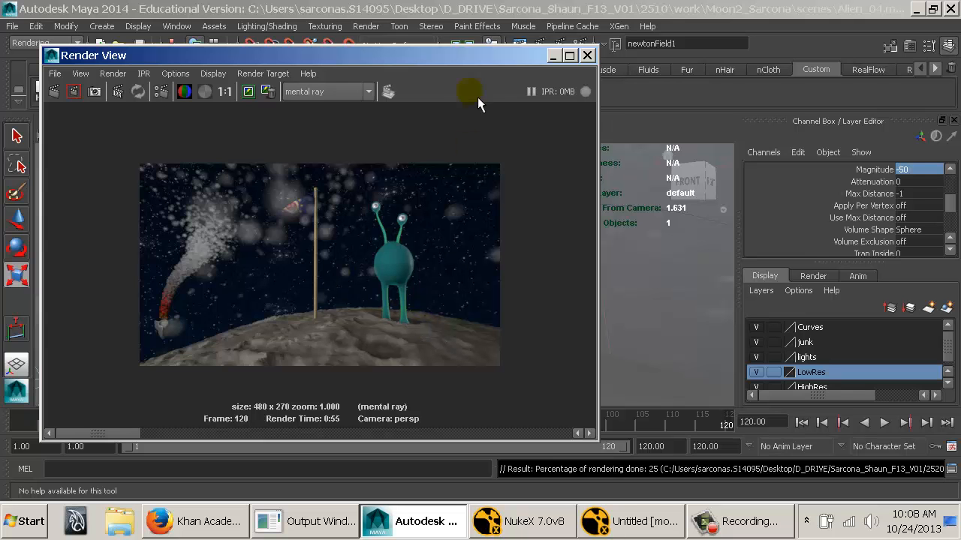
left_click_drag(478, 58, 238, 53)
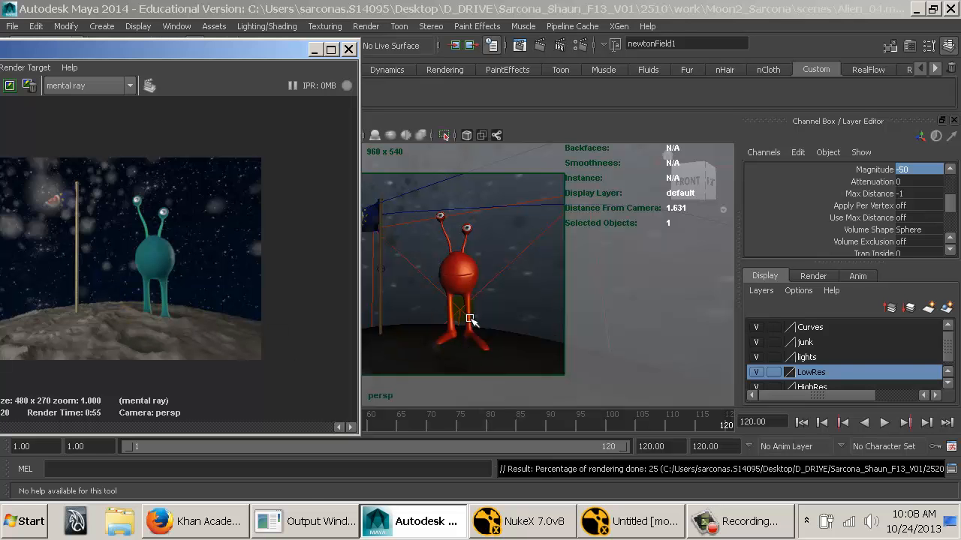
Select the entireAlien group and raise it to a Translate Y of about 0.128.
left_click(480, 287)
key("Up")
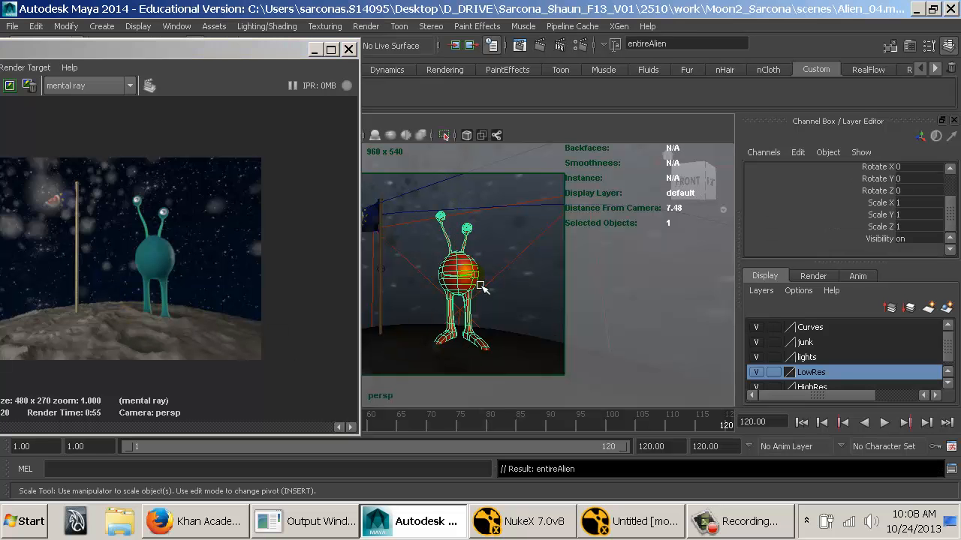
key("w")
left_click_drag(219, 51, 178, 229)
left_click(74, 93)
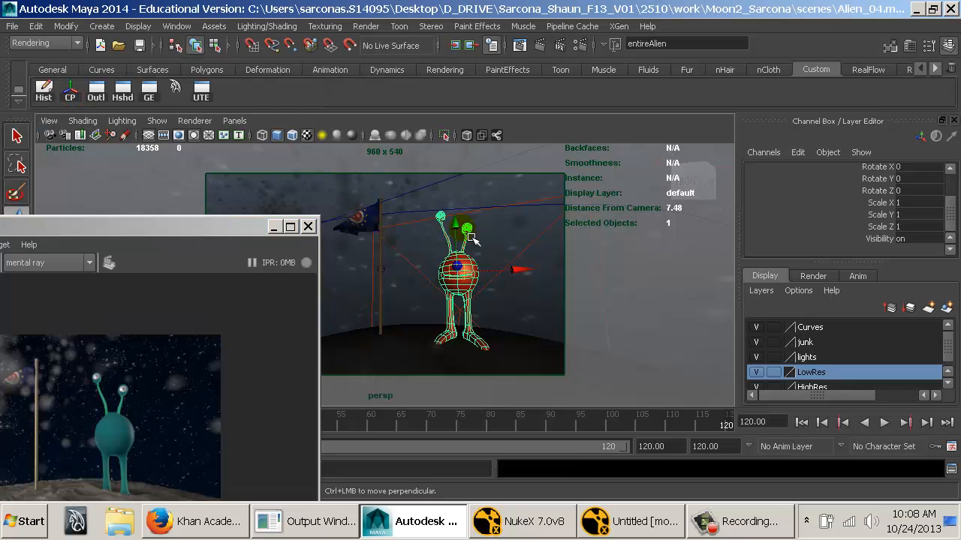
left_click(457, 224)
left_click_drag(458, 225, 456, 222)
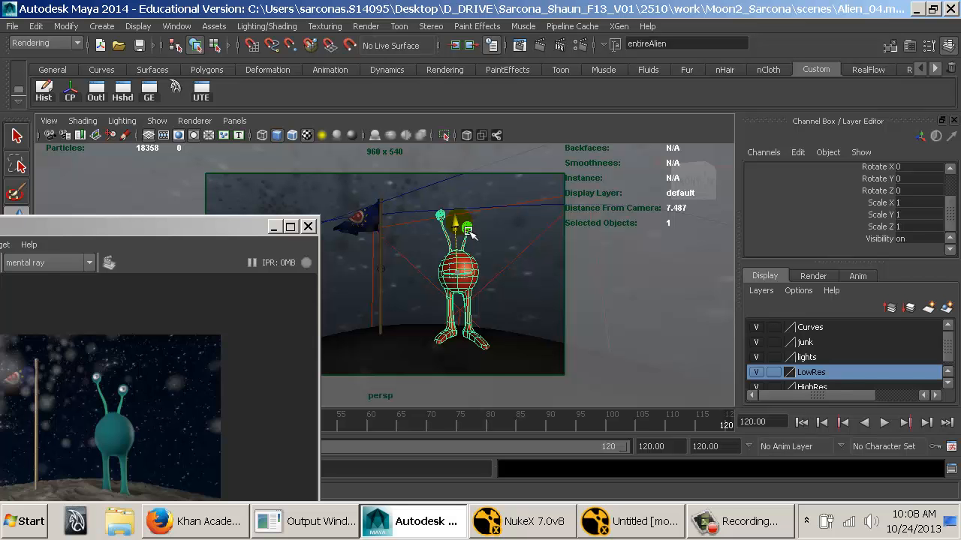
left_click_drag(466, 228, 464, 223)
scroll(854, 211, "up", 2)
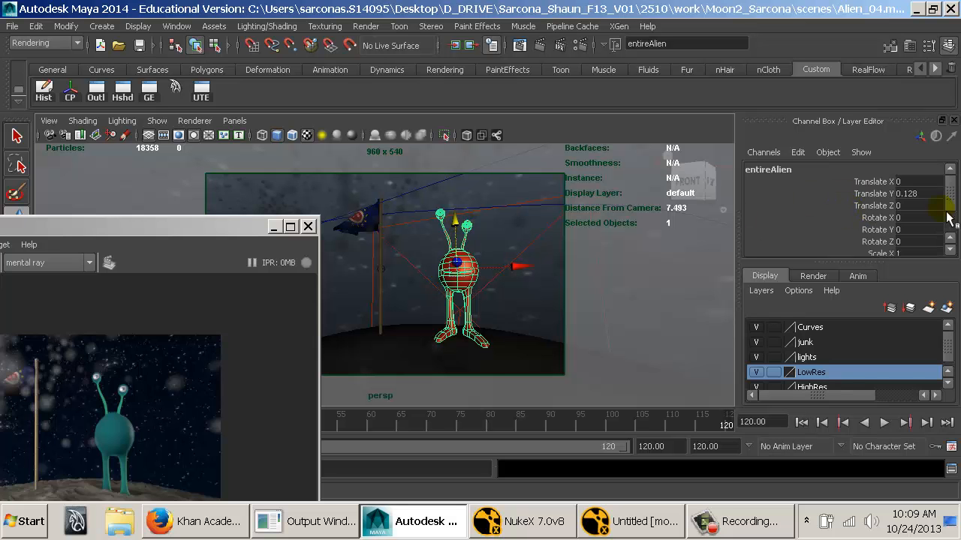
Bring the Render View back into full view and render only a region around the alien's feet.
left_click_drag(180, 228, 548, 70)
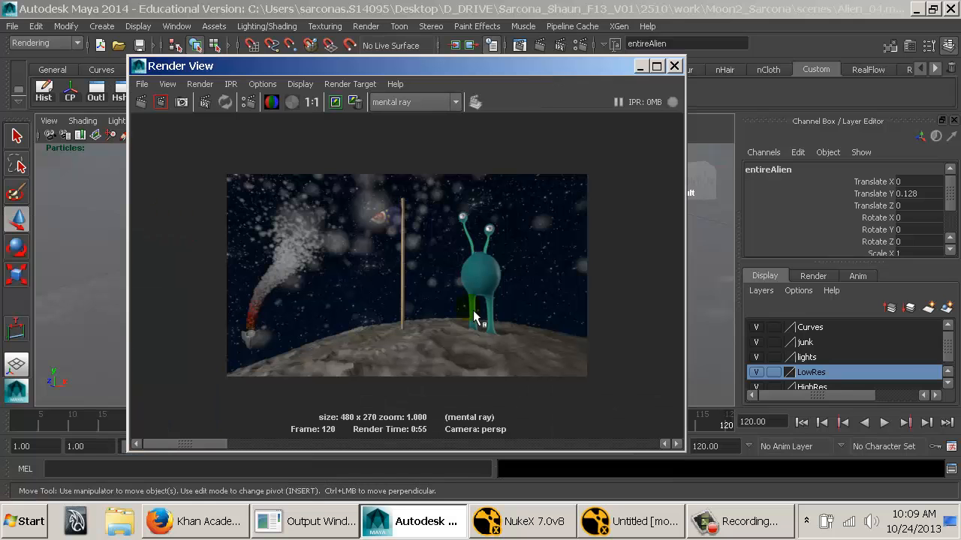
left_click_drag(434, 314, 510, 355)
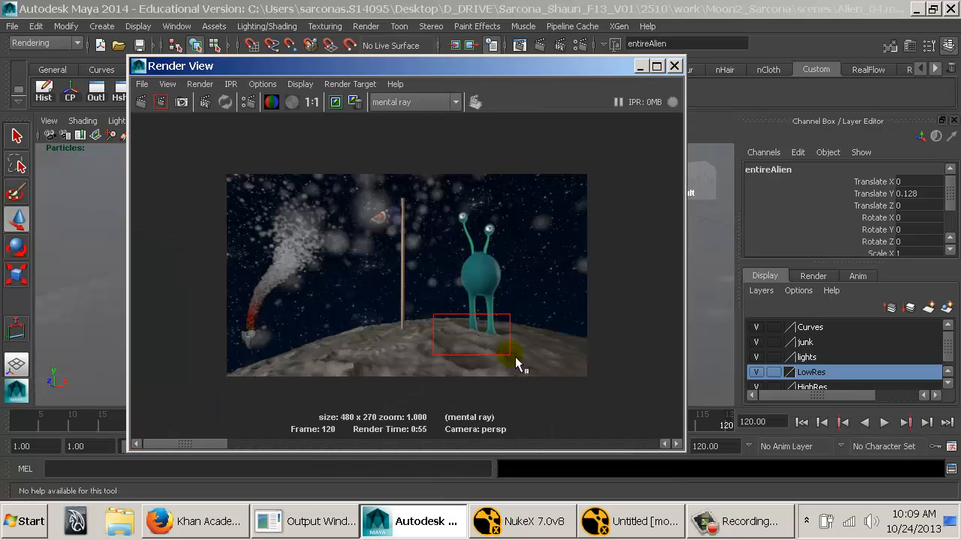
left_click(161, 103)
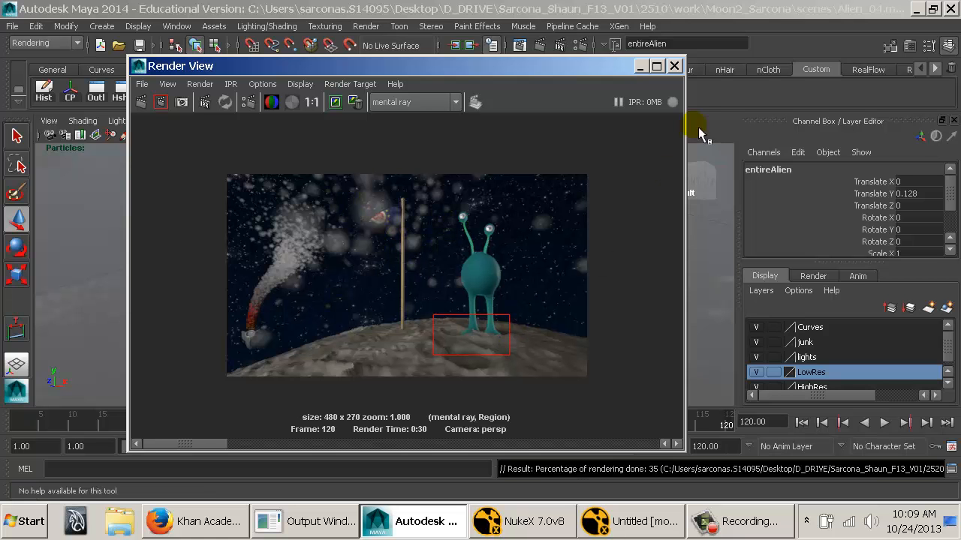
Set the entireAlien group's Translate Y to 0.256 and re-render the region around its feet.
left_click(674, 65)
left_click(899, 193)
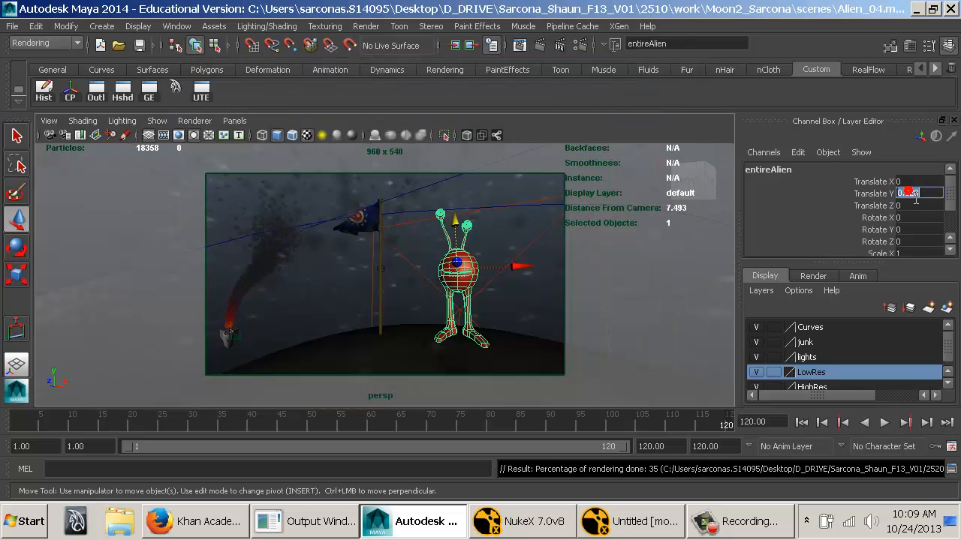
type("0.256")
key("Return")
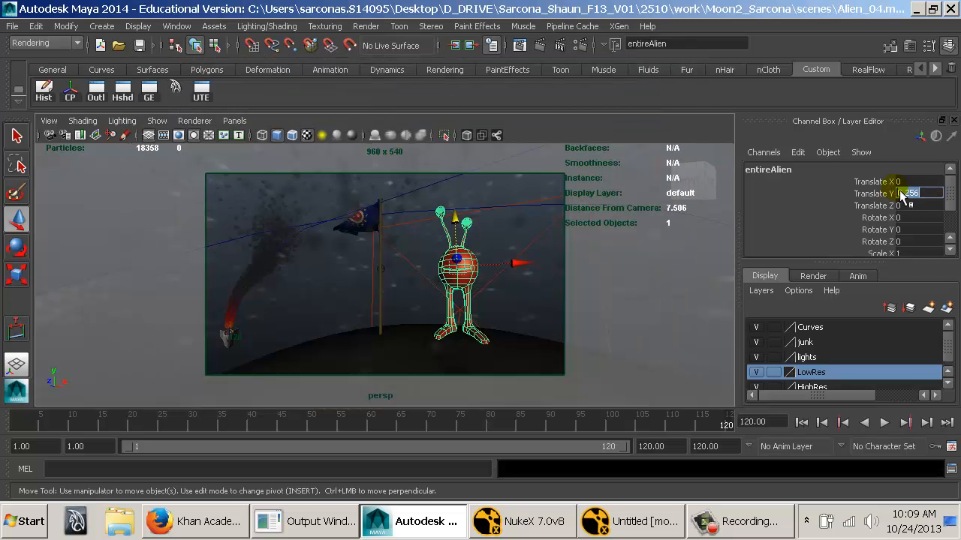
left_click(529, 47)
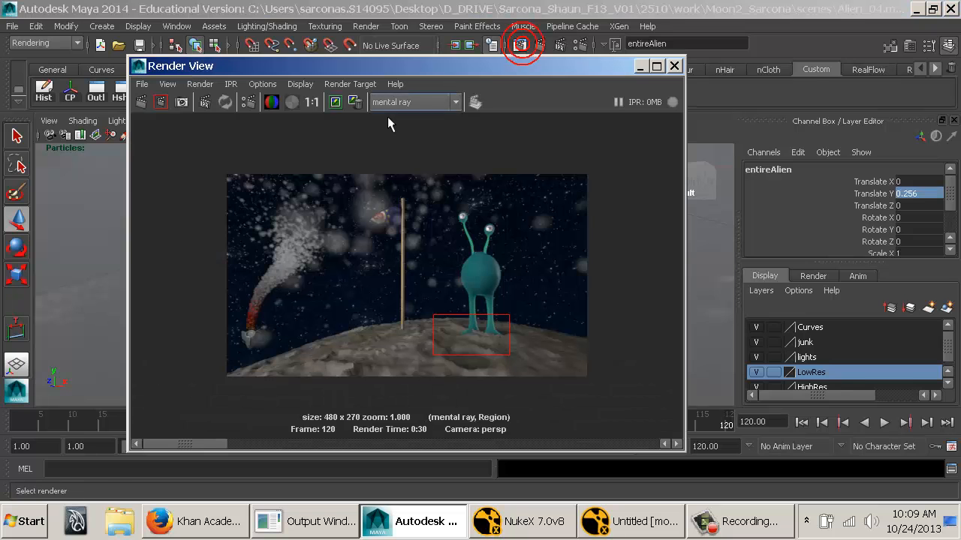
left_click(161, 101)
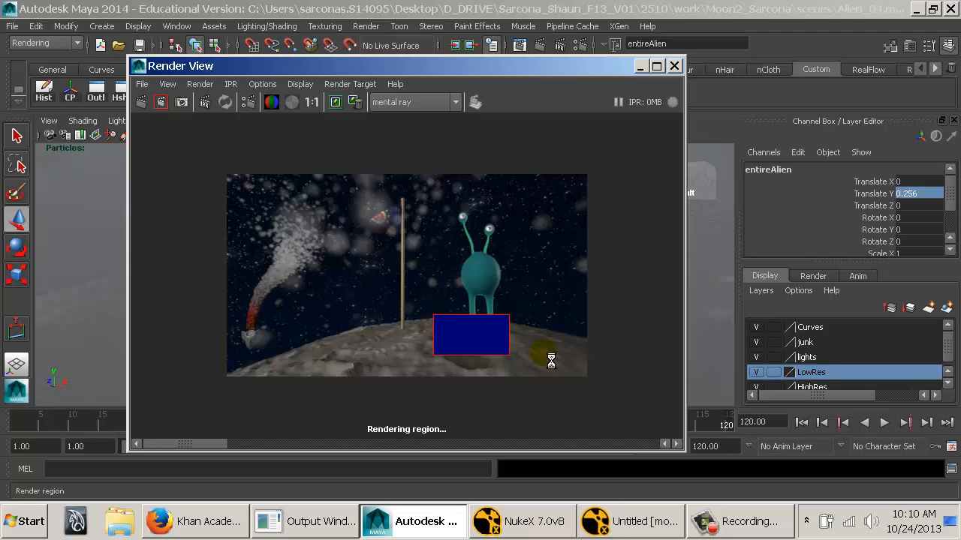
Close the Render View and switch from the render camera to the persp1 view.
left_click(551, 337)
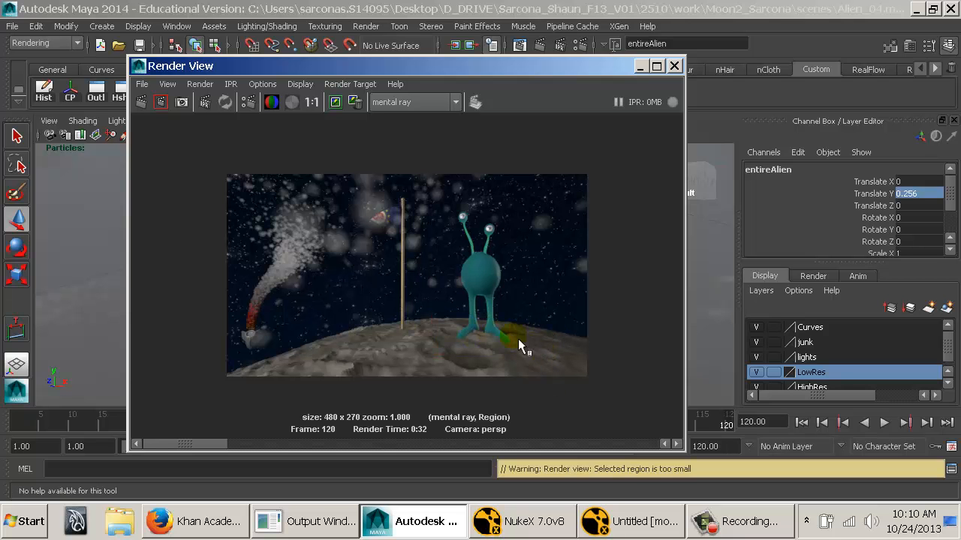
left_click(673, 66)
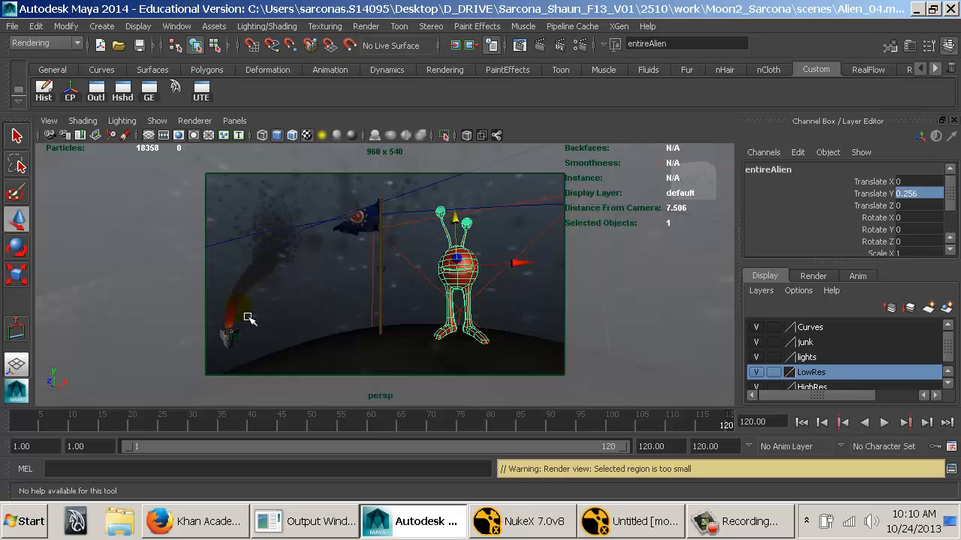
key("space")
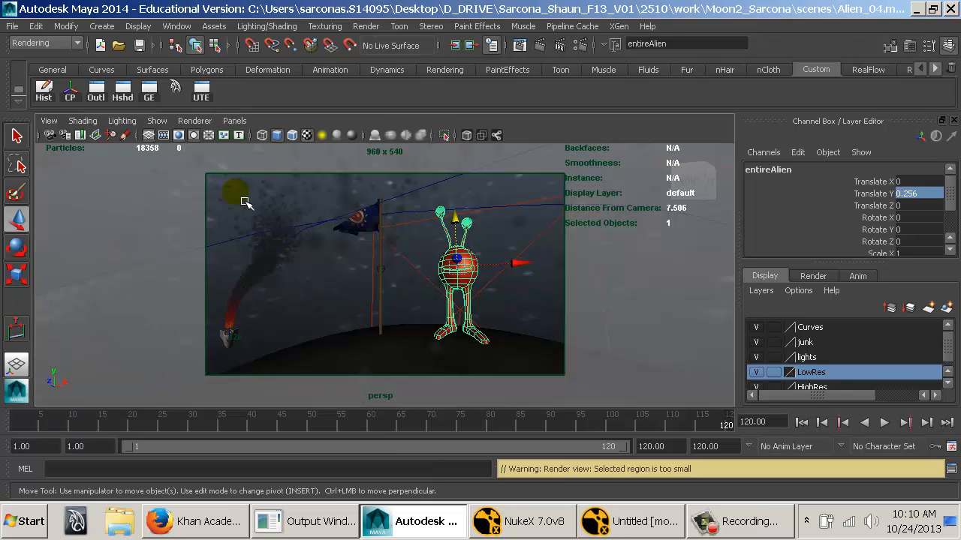
key("space")
key("space")
Select the particle emitter inside the rocket's exhaust nozzle.
right_click_drag(253, 279, 581, 274, "alt")
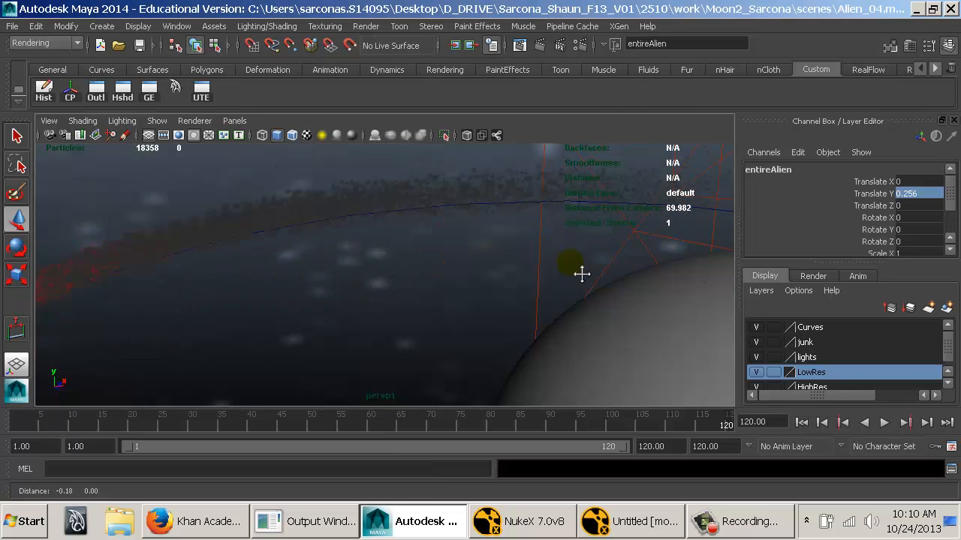
middle_click_drag(581, 274, 409, 228, "alt")
right_click_drag(409, 228, 525, 248, "alt")
middle_click_drag(526, 248, 455, 273, "alt")
right_click_drag(454, 273, 495, 272, "alt")
left_click_drag(495, 272, 470, 277, "alt")
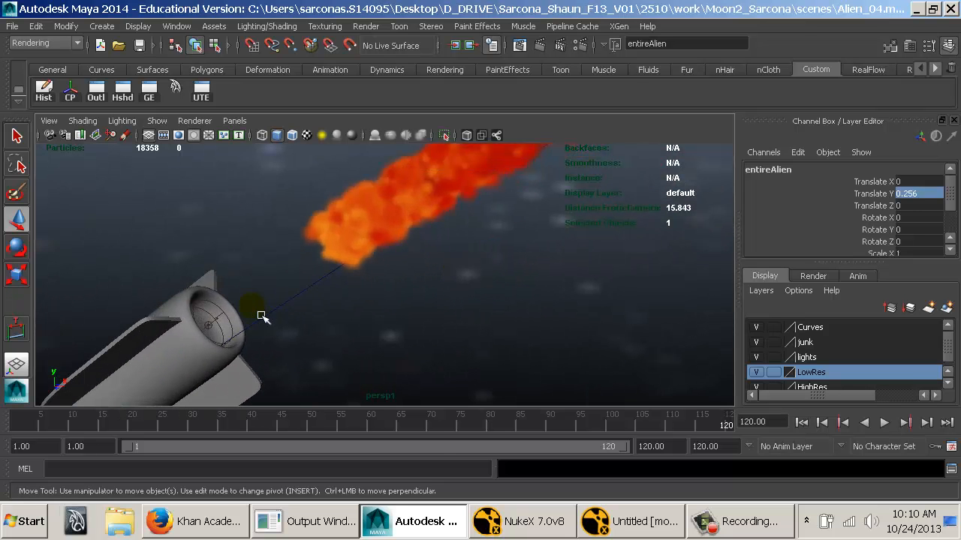
left_click(216, 319)
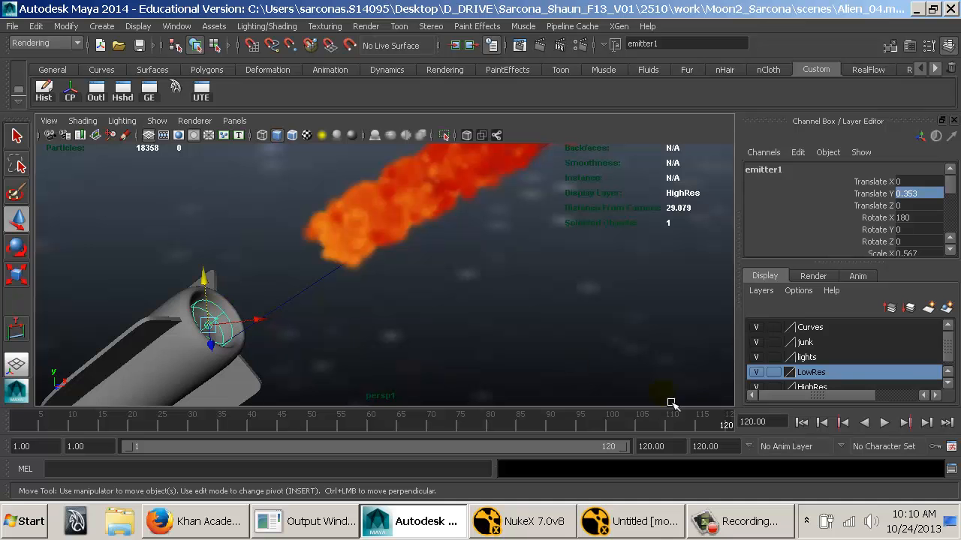
Play the simulation from frame 1, follow the rocket and its smoke trail around the moon, and stop at frame 119.
left_click(800, 423)
right_click_drag(648, 296, 375, 313, "alt")
middle_click_drag(459, 308, 361, 267, "alt")
right_click_drag(466, 276, 557, 281, "alt")
key("alt+v")
left_click_drag(434, 267, 319, 261, "alt")
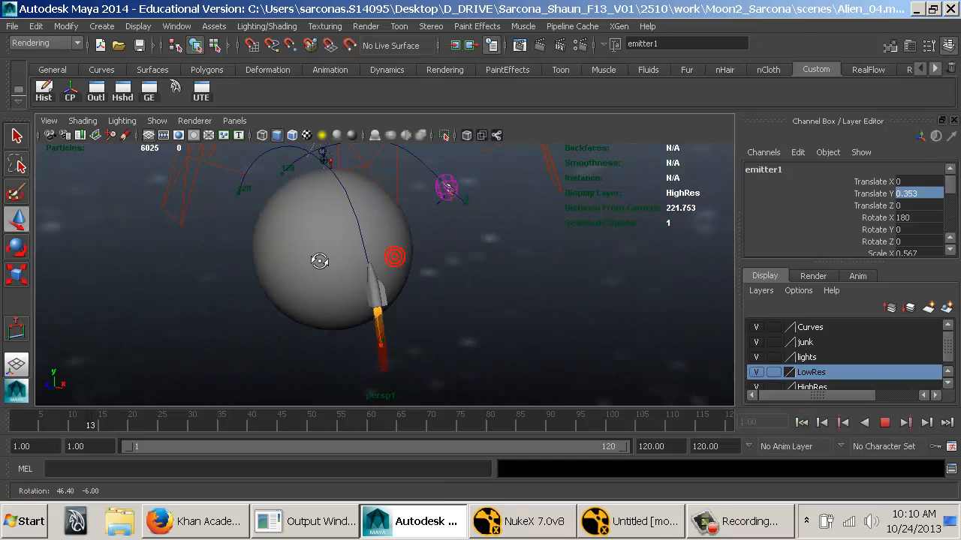
right_click_drag(321, 262, 429, 255, "alt")
middle_click_drag(270, 217, 386, 323, "alt")
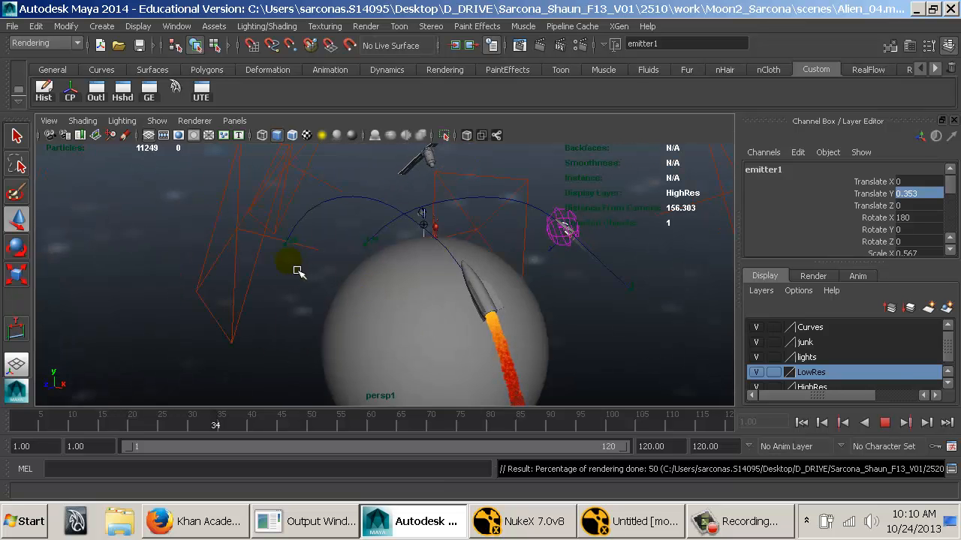
left_click_drag(264, 265, 384, 264, "alt")
right_click_drag(372, 265, 589, 272, "alt")
middle_click_drag(448, 258, 476, 338, "alt")
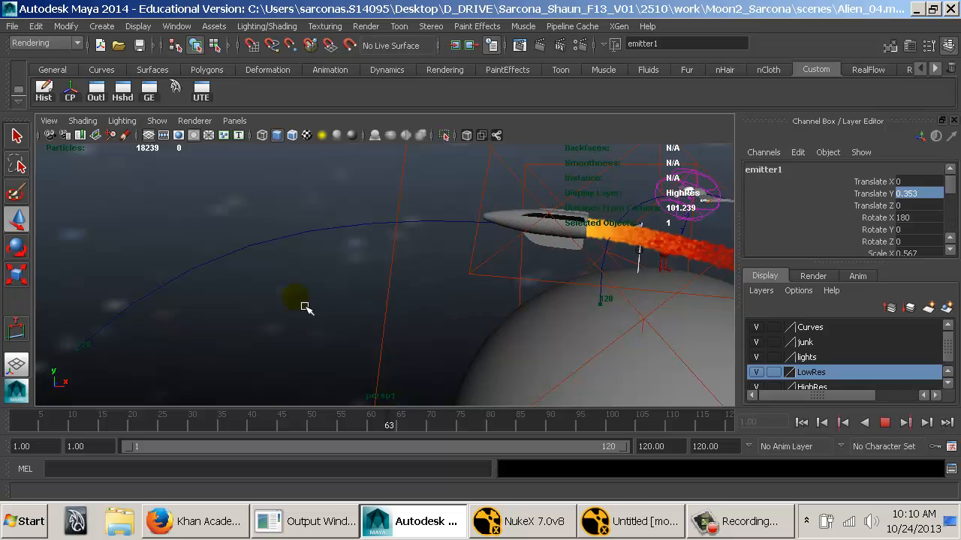
left_click_drag(276, 311, 304, 306, "alt")
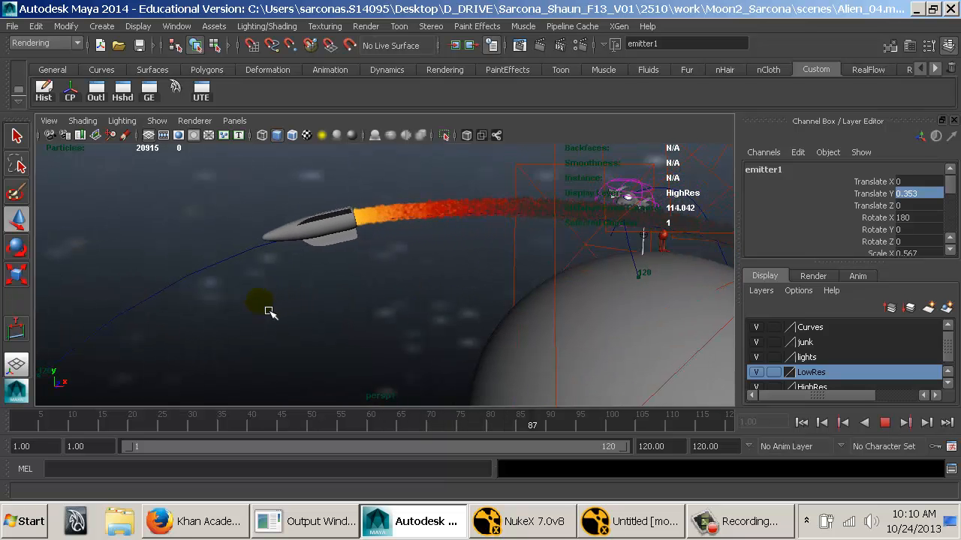
middle_click_drag(225, 328, 460, 298, "alt")
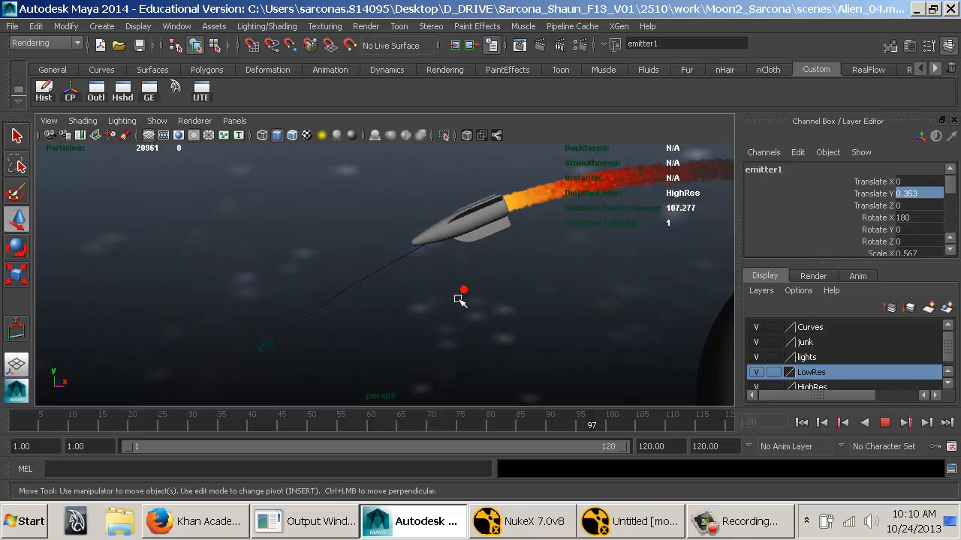
left_click_drag(459, 300, 432, 301, "alt")
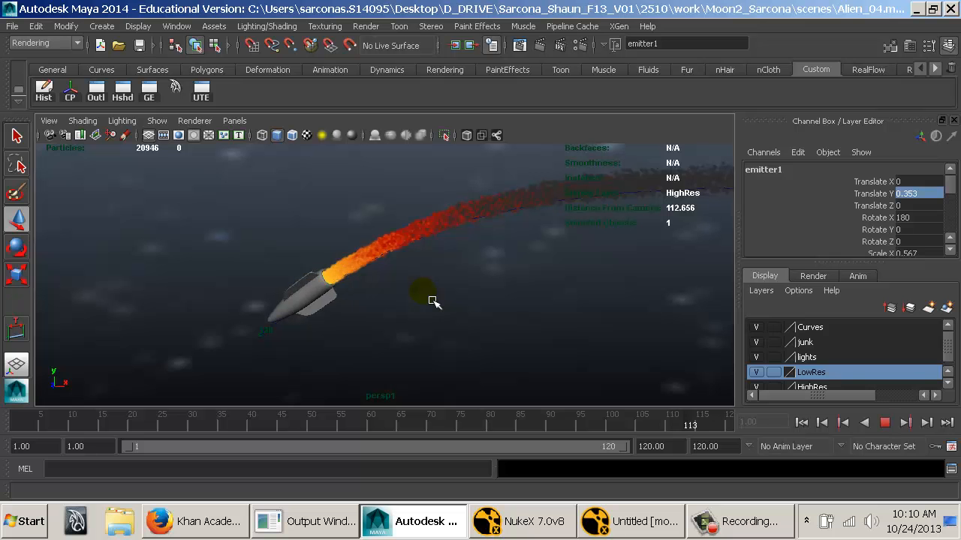
key("Escape")
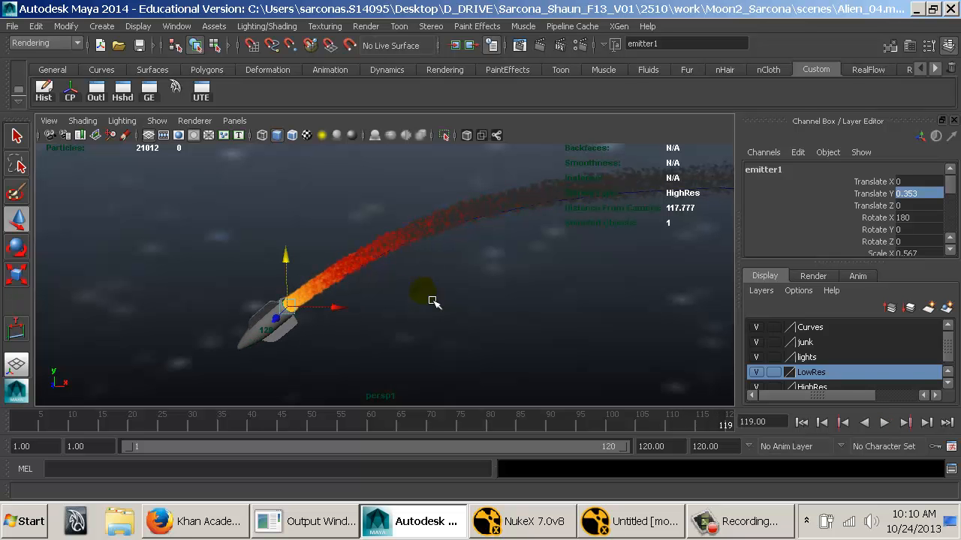
Scrub back along the timeline, replay the smoke simulation from the first frame, and stop at frame 28.
left_click_drag(553, 306, 481, 304, "alt")
right_click_drag(450, 305, 353, 311, "alt")
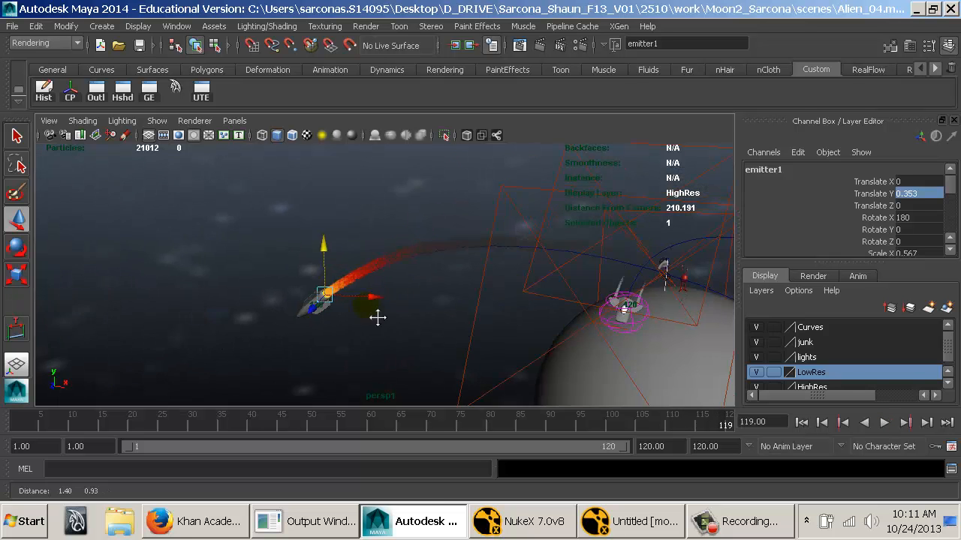
middle_click_drag(377, 318, 436, 267, "alt")
left_click_drag(537, 425, 434, 440)
key("alt+v")
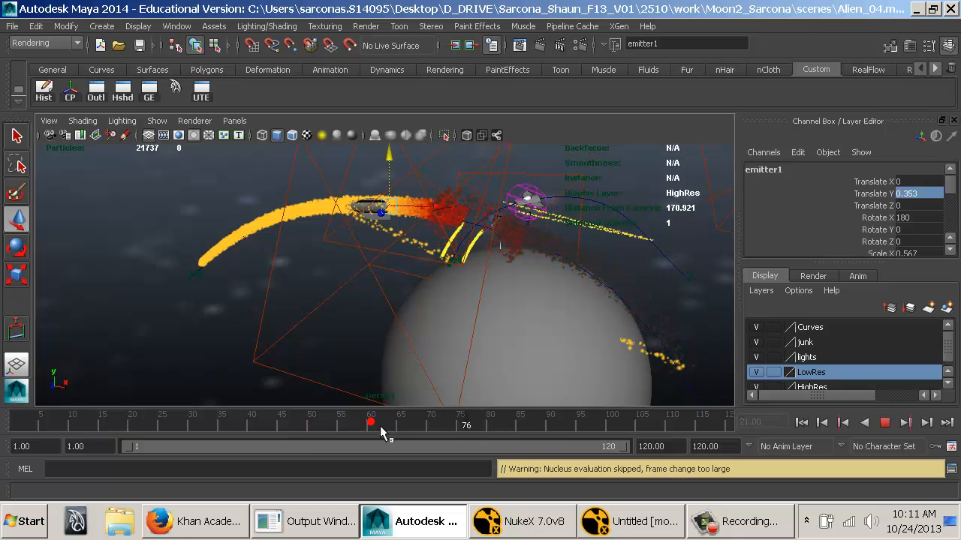
left_click(802, 423)
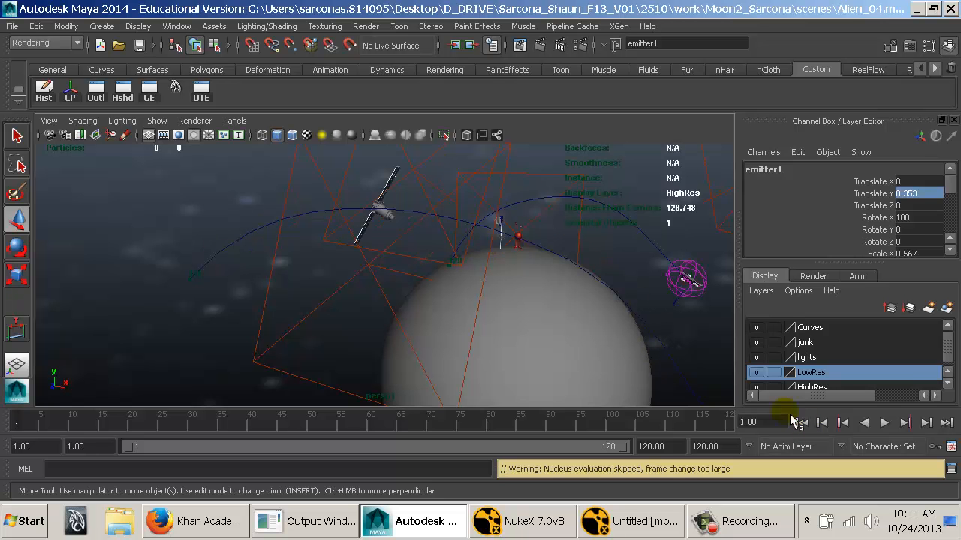
key("alt+v")
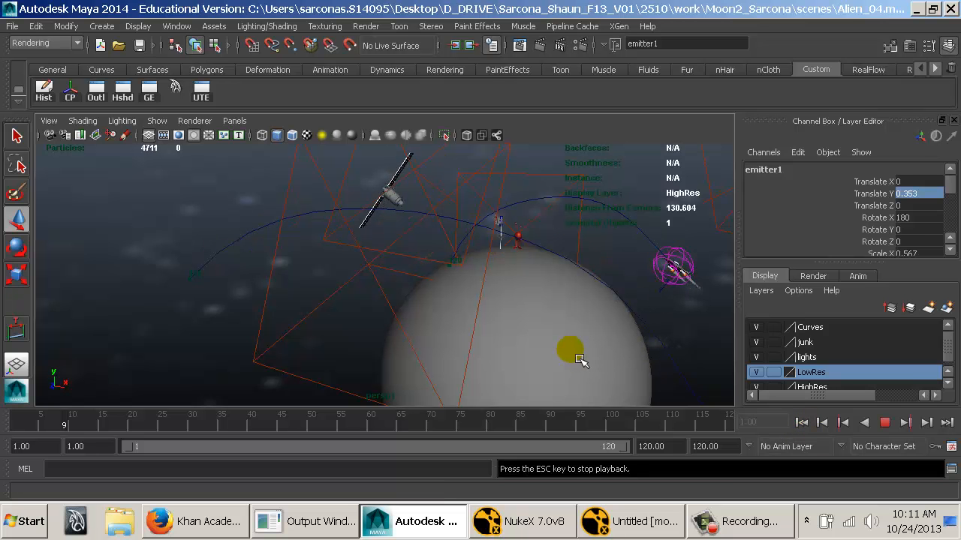
key("Escape")
key("alt+v")
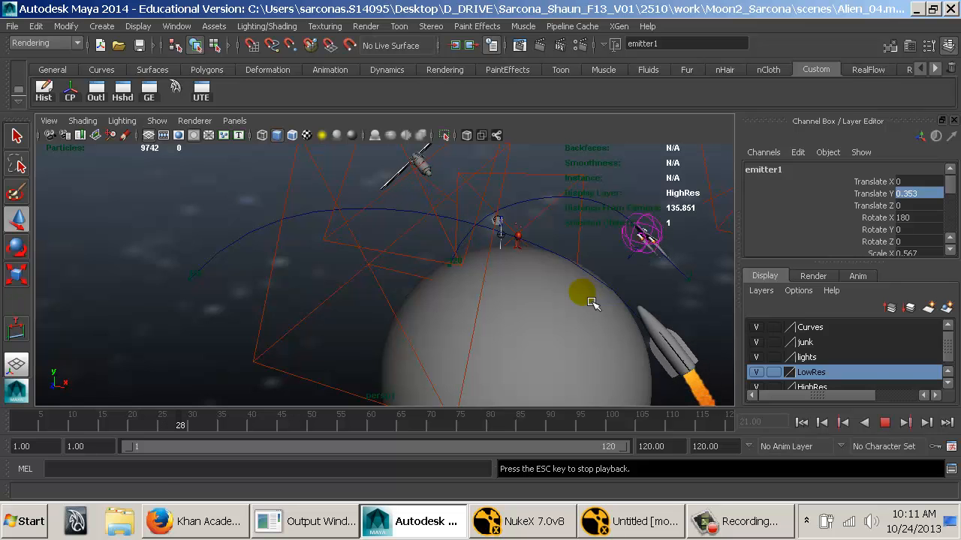
key("Escape")
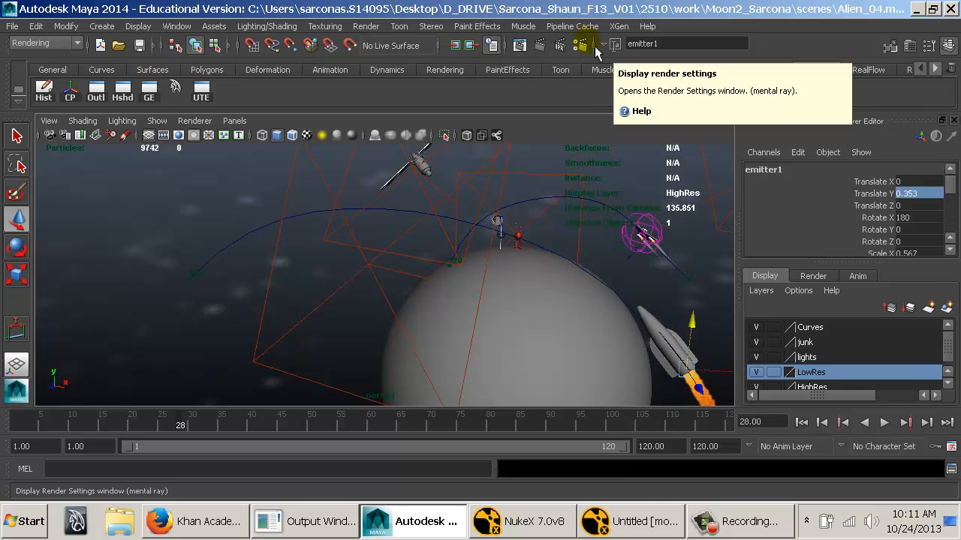
Open the common render settings and set the frame/animation extension to name.#.ext.
left_click(595, 46)
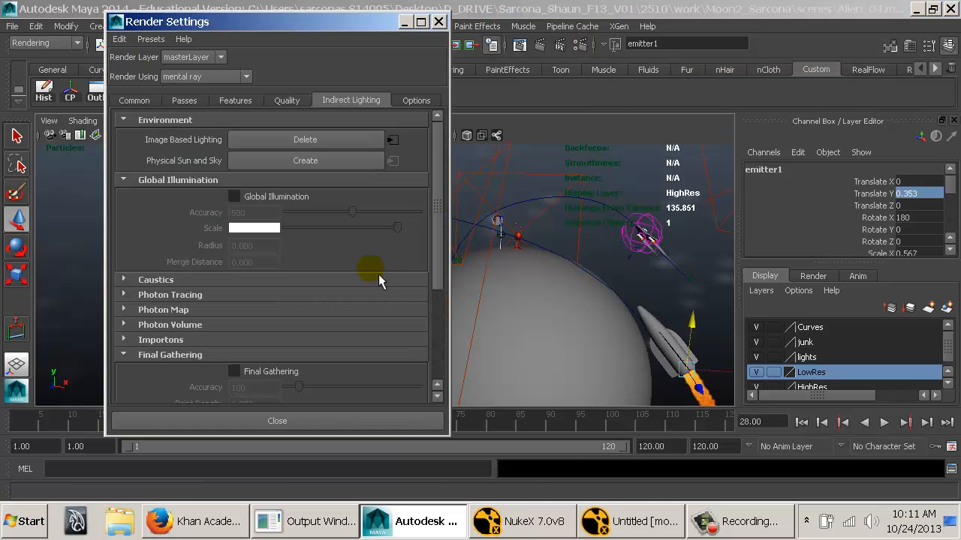
left_click(154, 102)
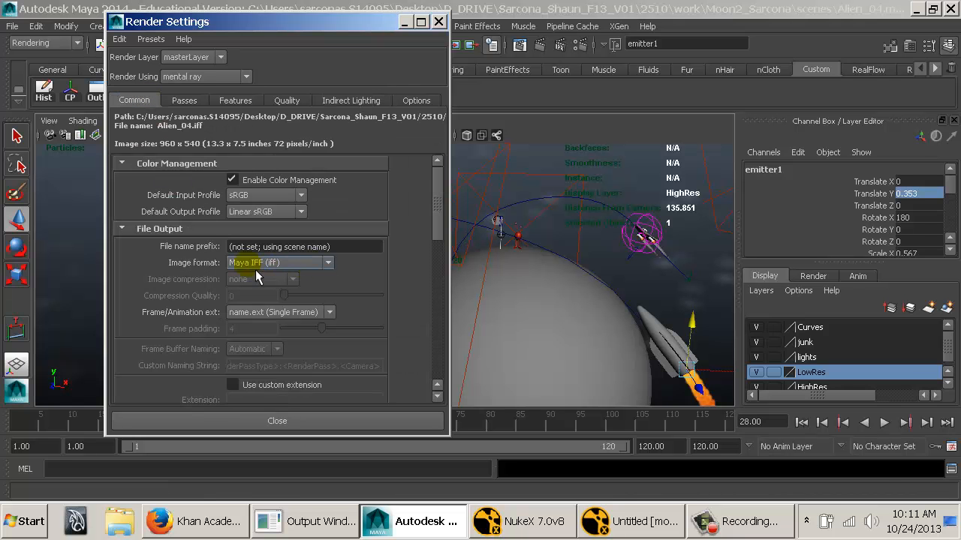
left_click(283, 312)
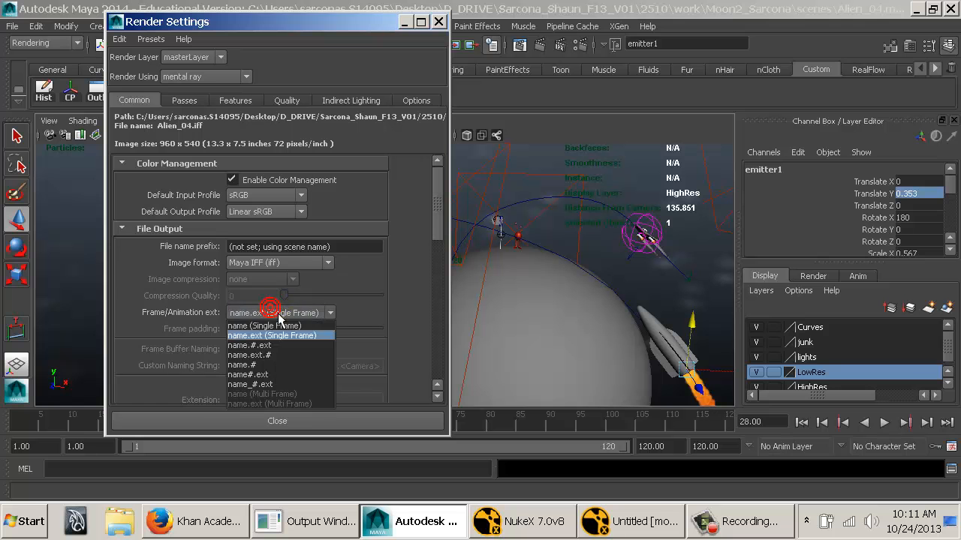
left_click(274, 345)
Set the render's end frame to 120 and review the renderable camera and image size settings.
left_click(439, 273)
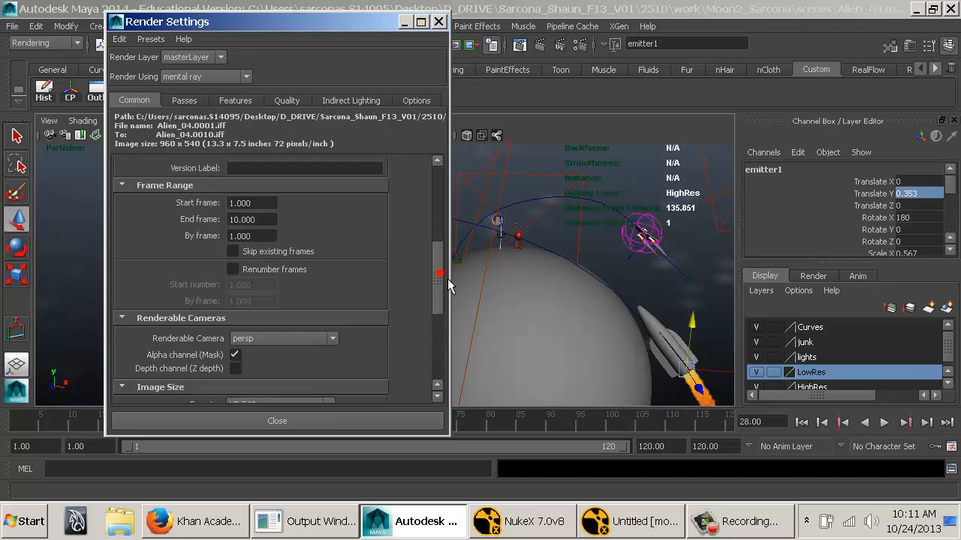
left_click_drag(259, 266, 177, 270)
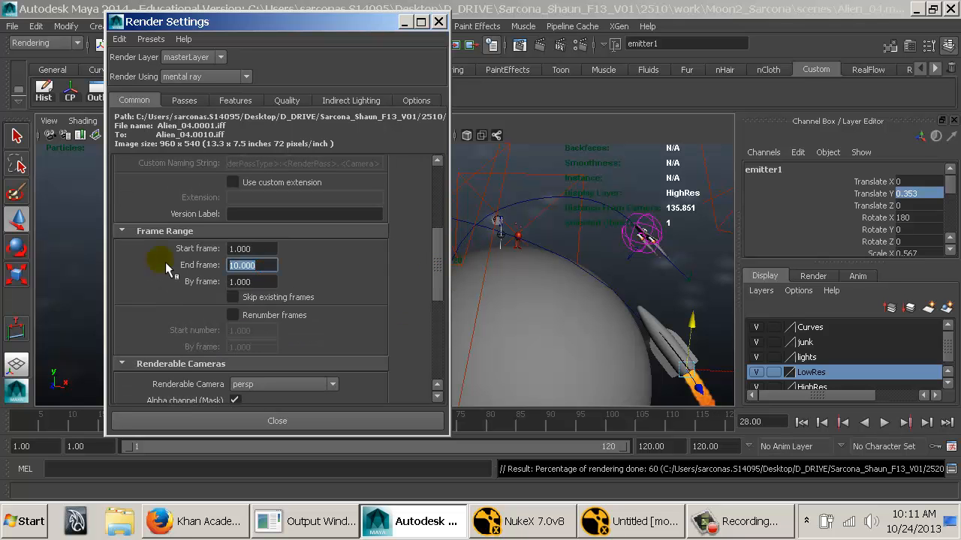
type("120")
key("Return")
scroll(255, 313, "down", 2)
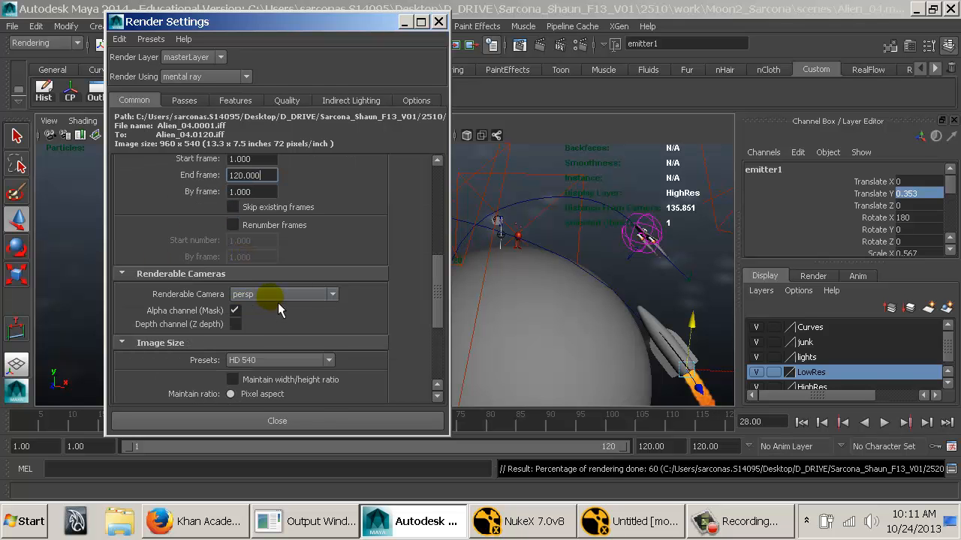
scroll(278, 302, "down", 3)
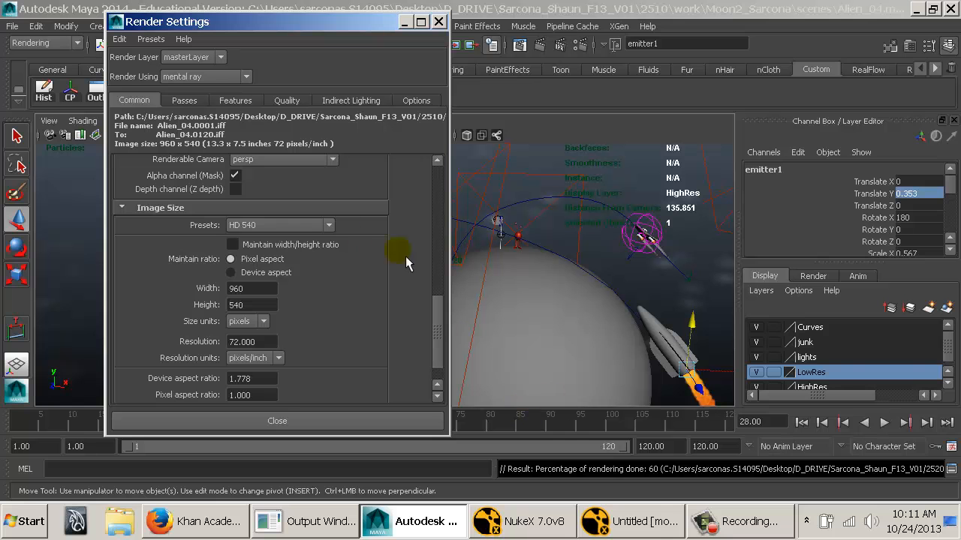
scroll(302, 298, "down", 2)
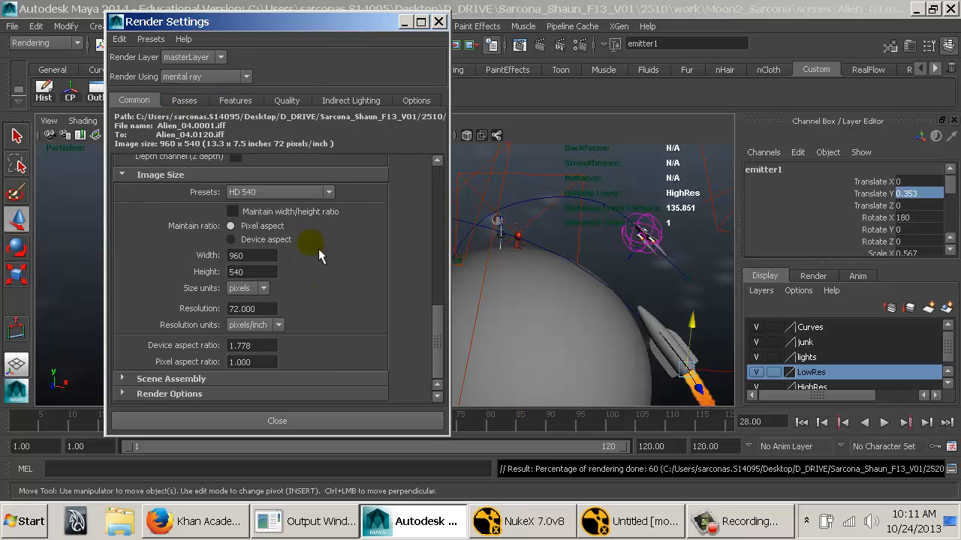
Set the mental ray sampling quality to 1, look over the remaining render options, and close the Render Settings.
left_click(288, 101)
left_click_drag(268, 156, 183, 158)
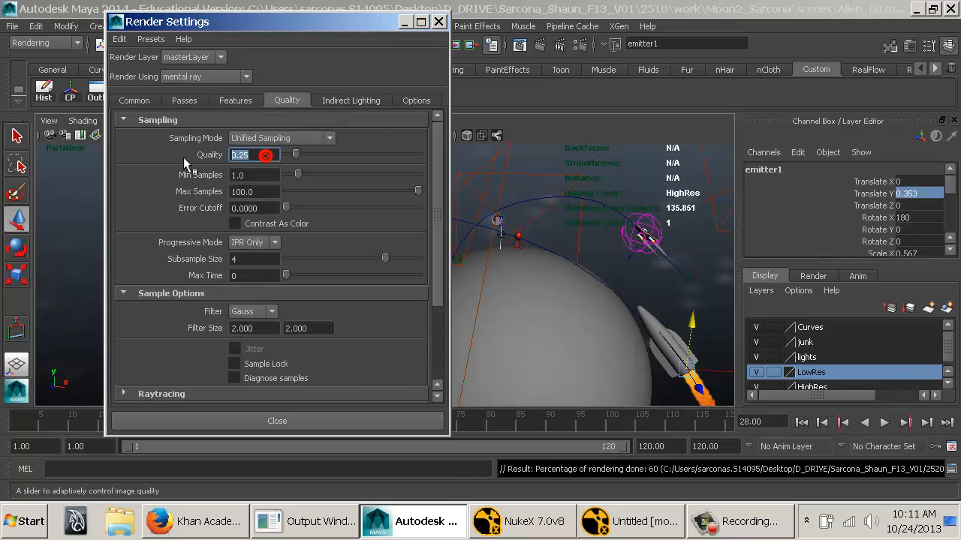
type("1")
key("Return")
left_click(519, 44)
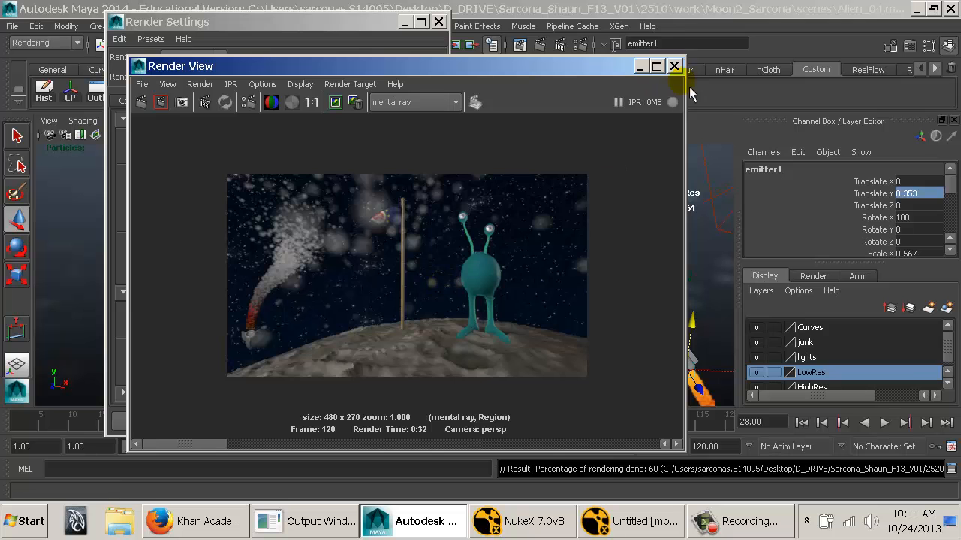
left_click(674, 66)
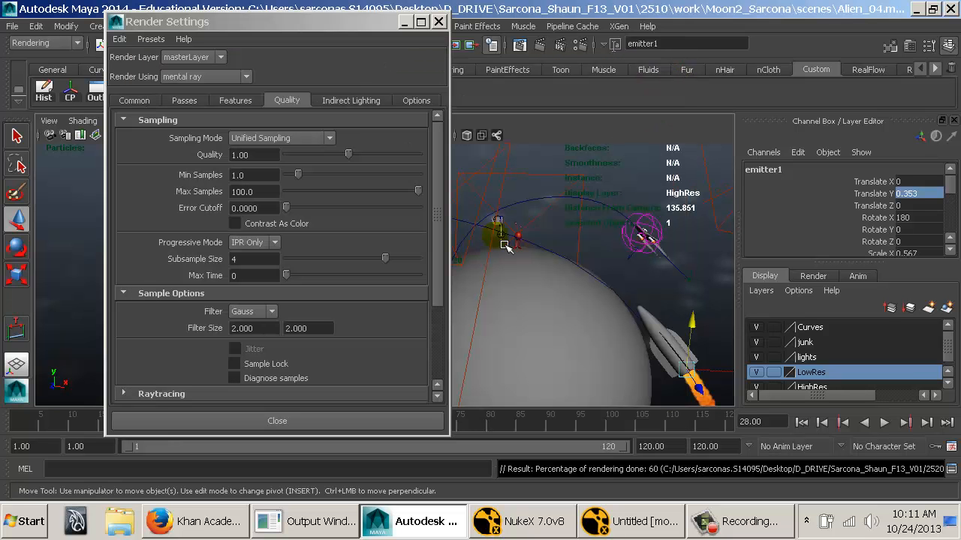
left_click(352, 100)
left_click(415, 102)
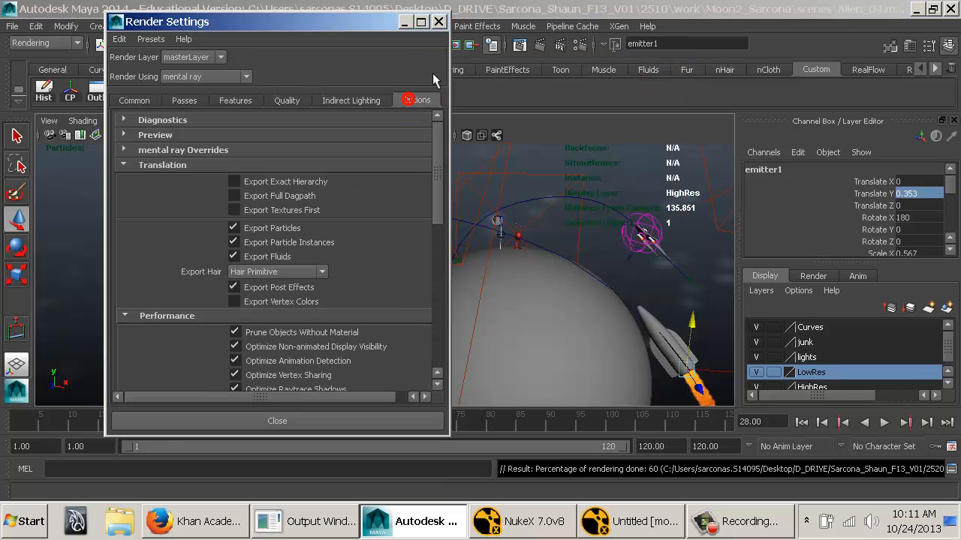
left_click(439, 21)
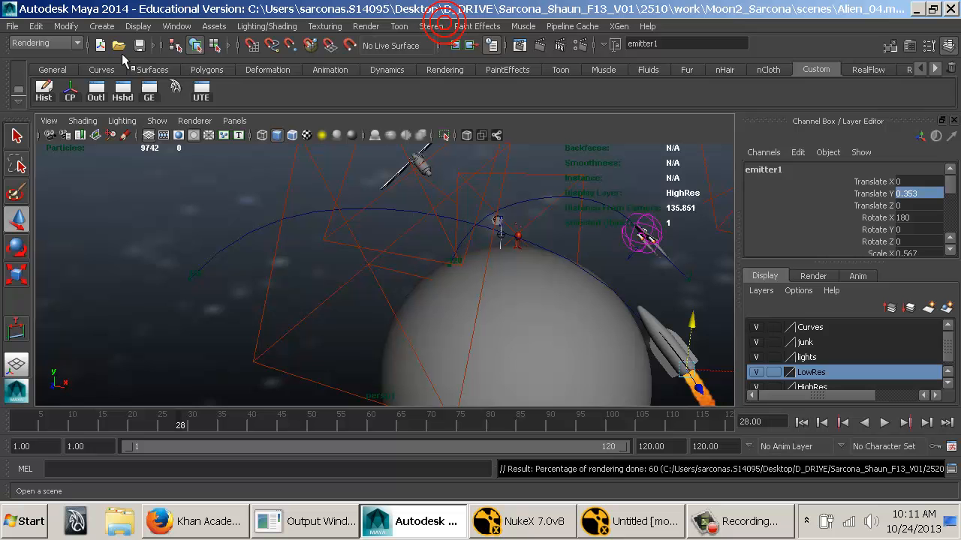
Save the scene under the new name Alien_05_ReadyToRender.mb in the project's scenes folder.
left_click(12, 26)
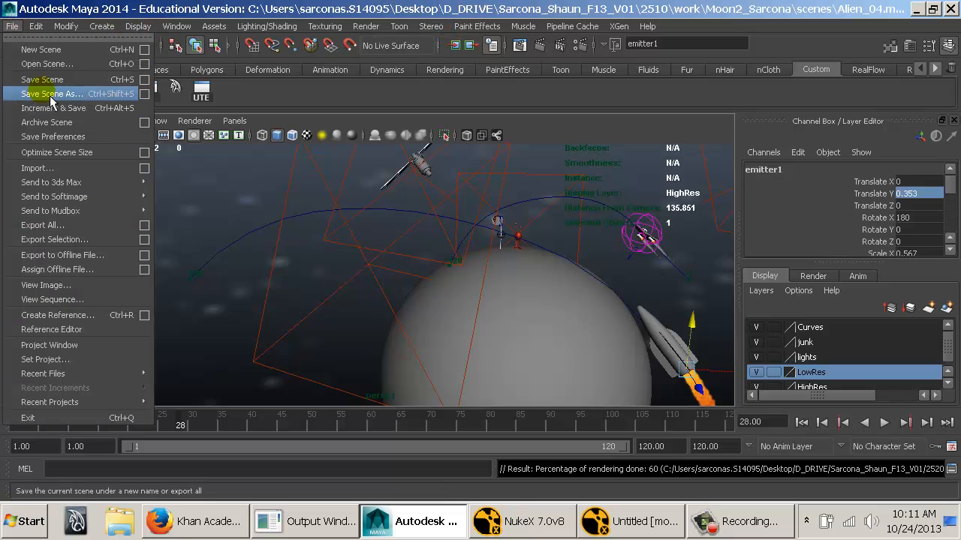
left_click(45, 95)
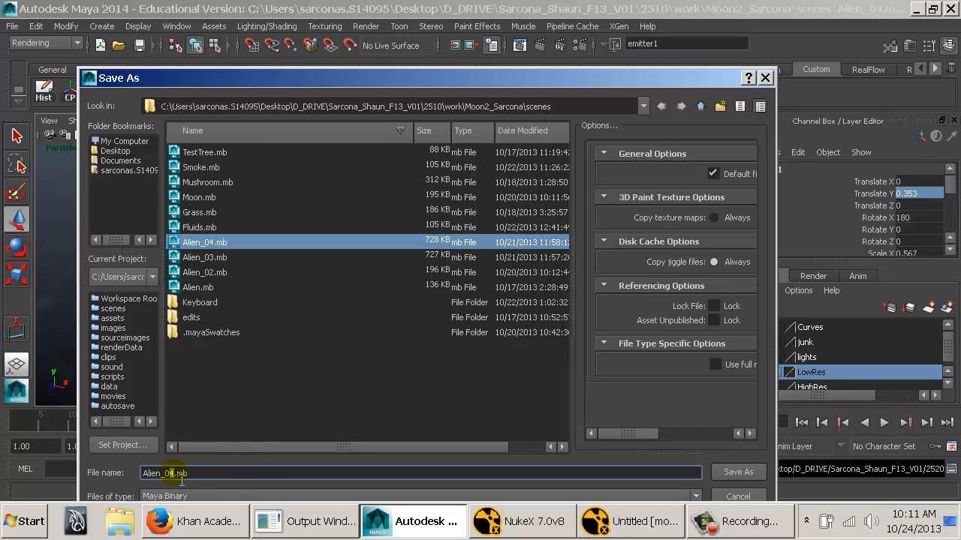
type("5_ReadyToRender")
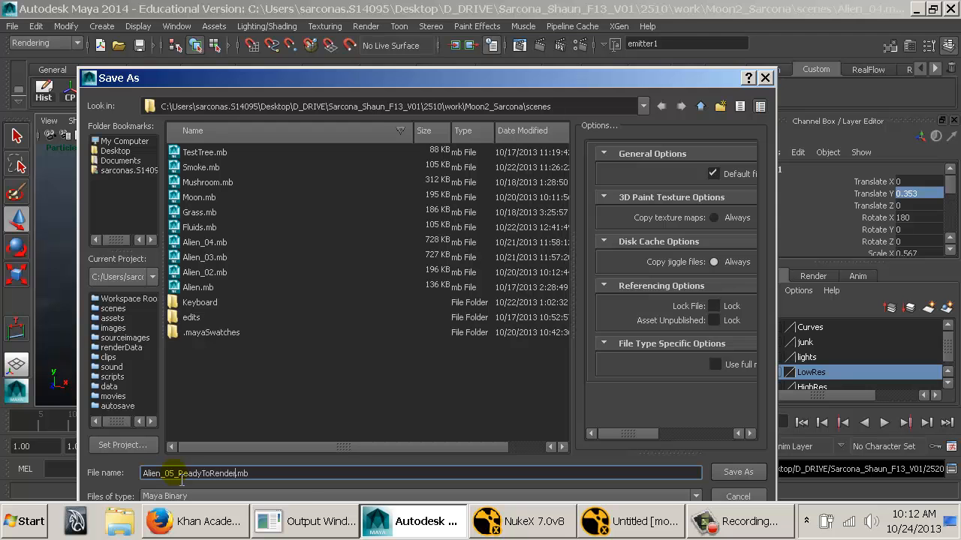
key("Return")
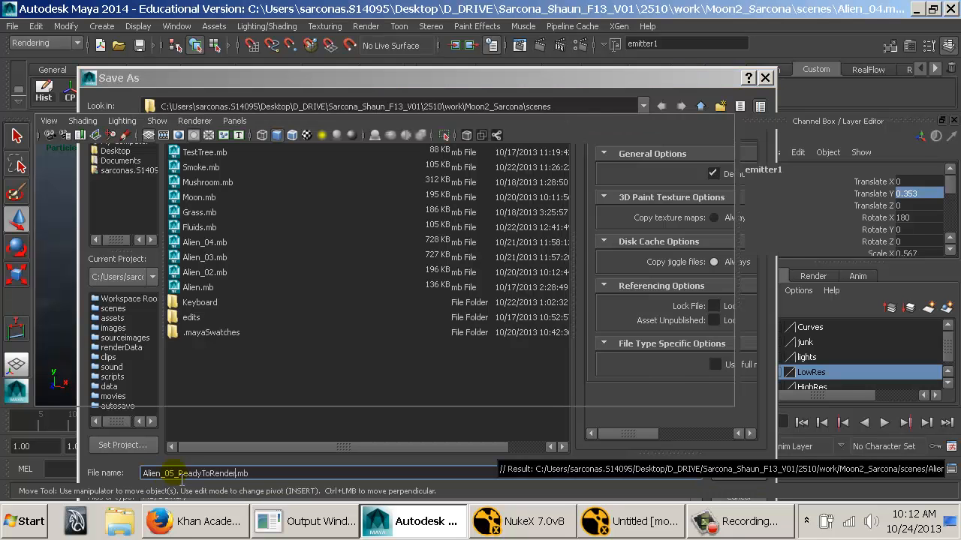
Try to start a mental ray batch render with 12 render threads, but decline cancelling the current render job.
left_click(366, 26)
left_click(476, 152)
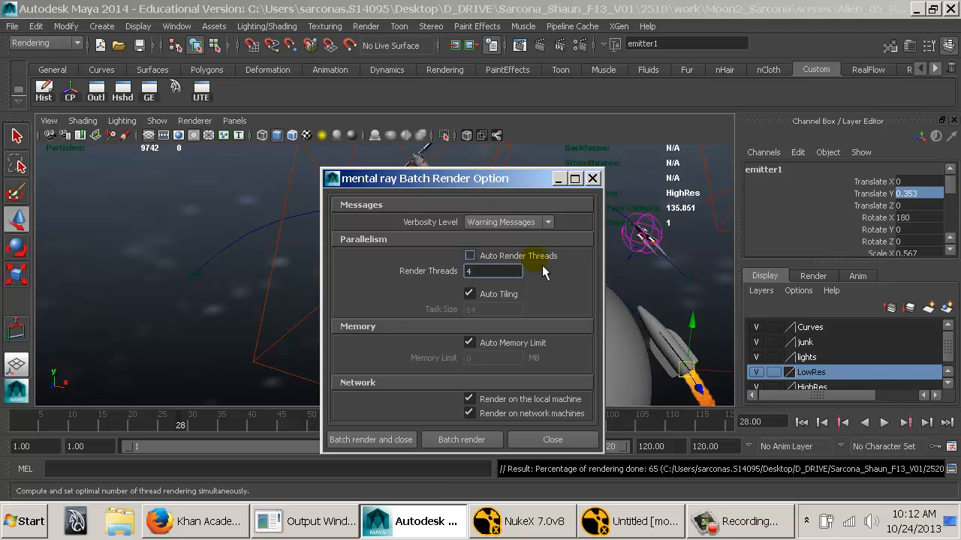
double_click(488, 273)
type("12")
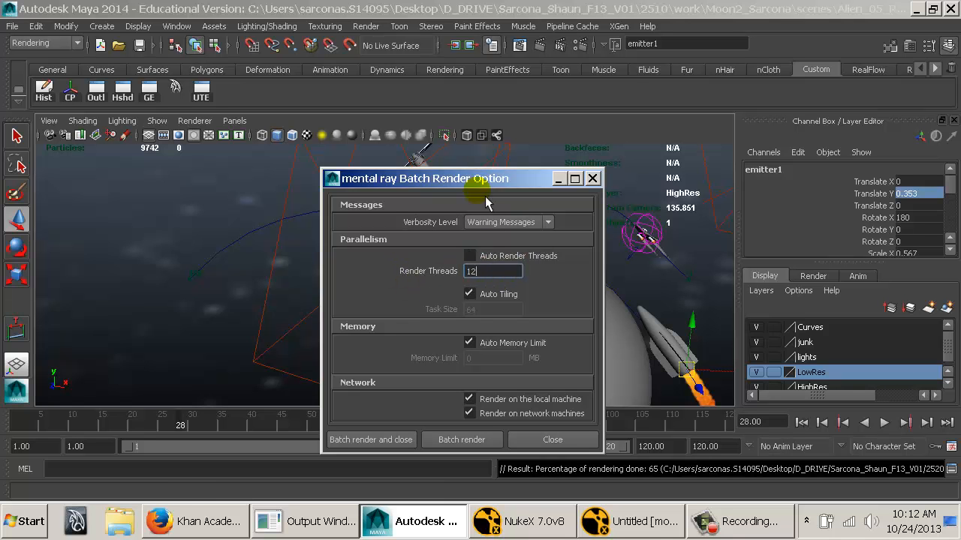
left_click(384, 27)
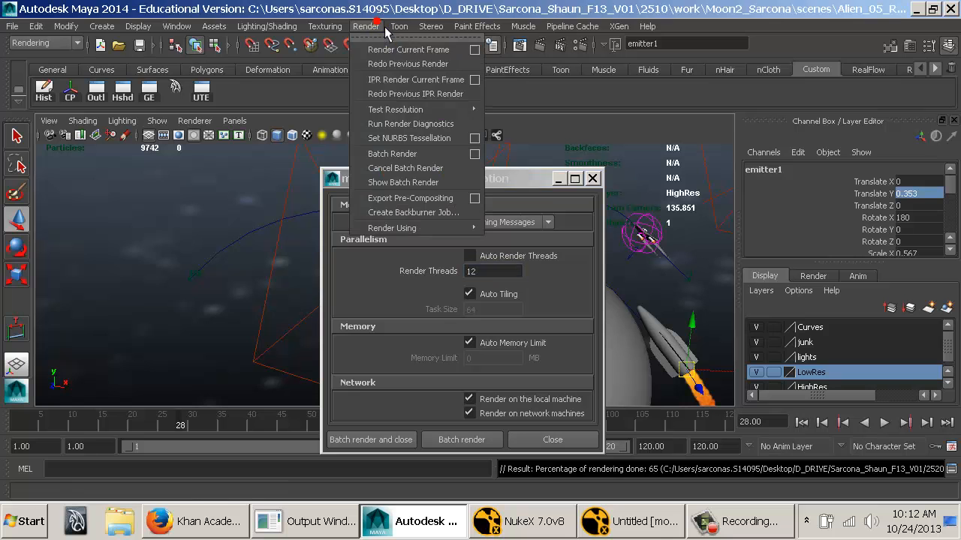
left_click(474, 154)
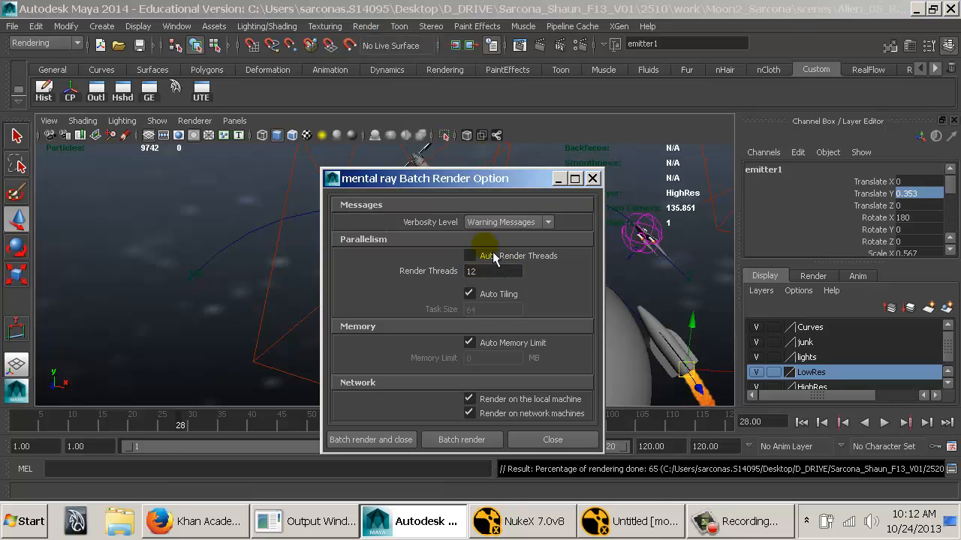
left_click(477, 256)
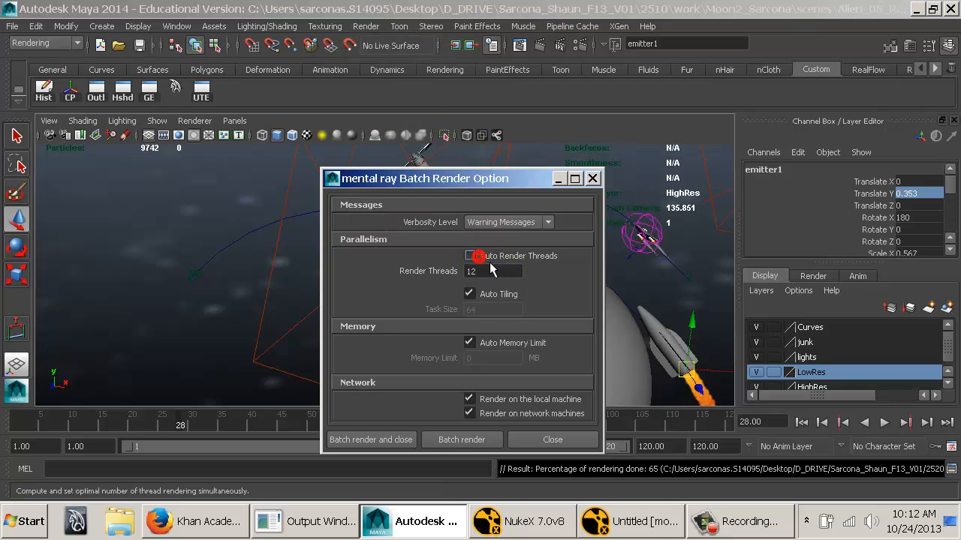
left_click(375, 445)
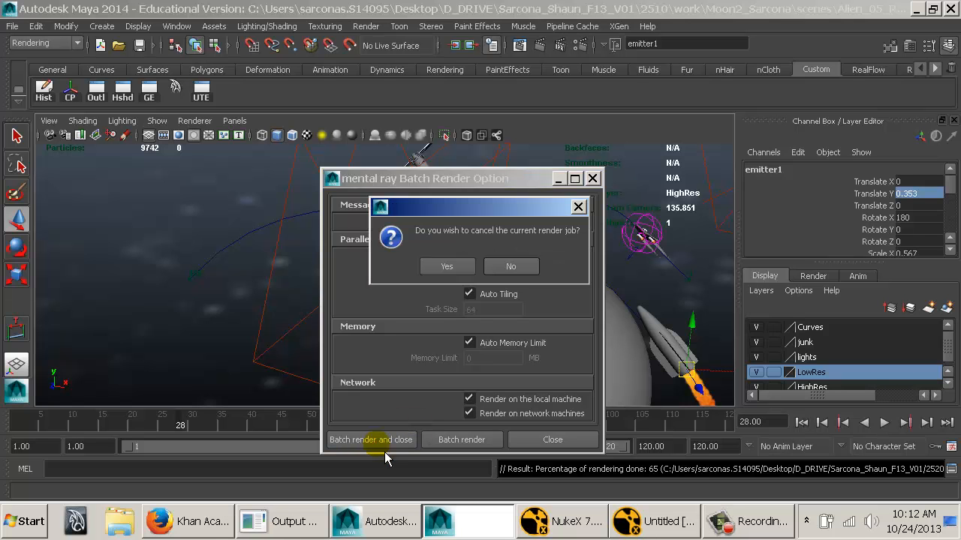
left_click(526, 264)
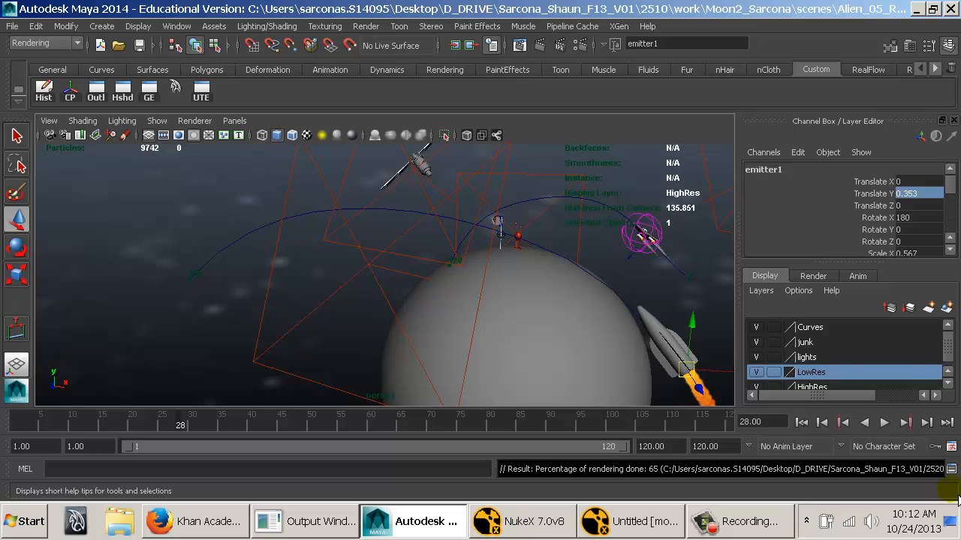
Examine the batch render progress lines and their output image names in the Script Editor, and close it.
left_click(951, 468)
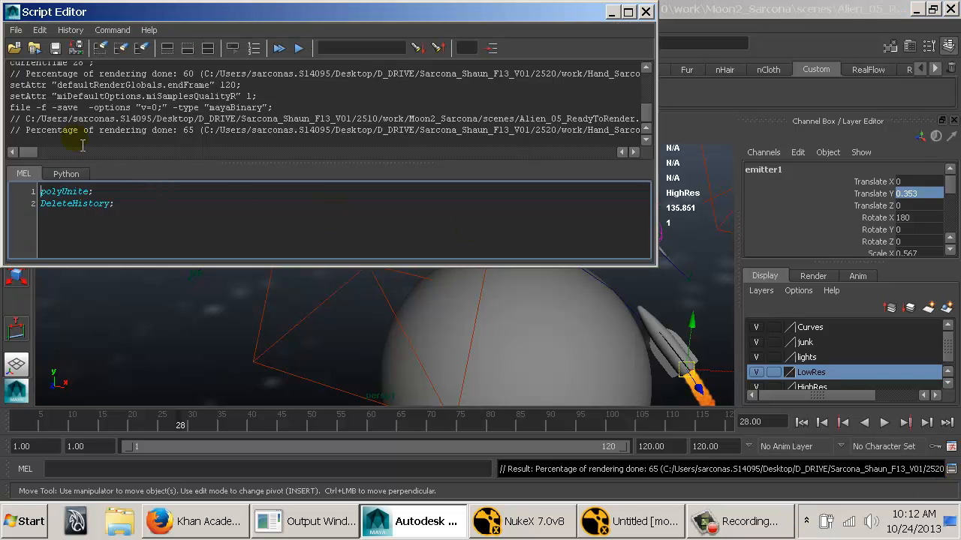
left_click_drag(79, 130, 533, 139)
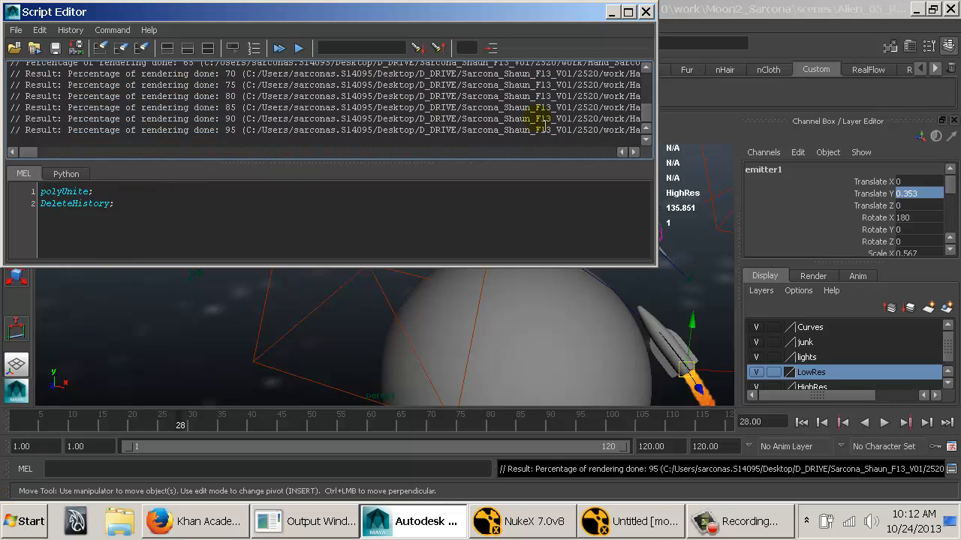
left_click(573, 151)
left_click_drag(247, 108, 124, 109)
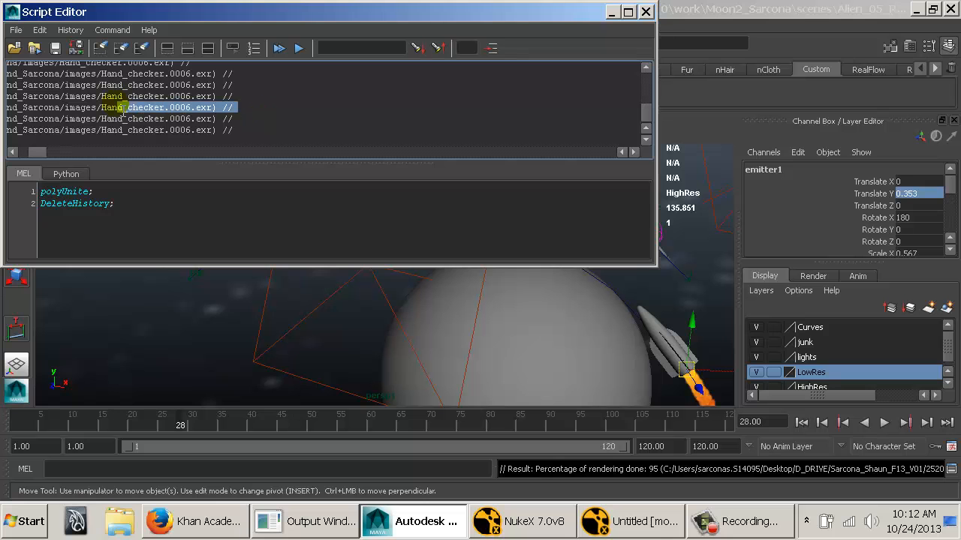
left_click(202, 108)
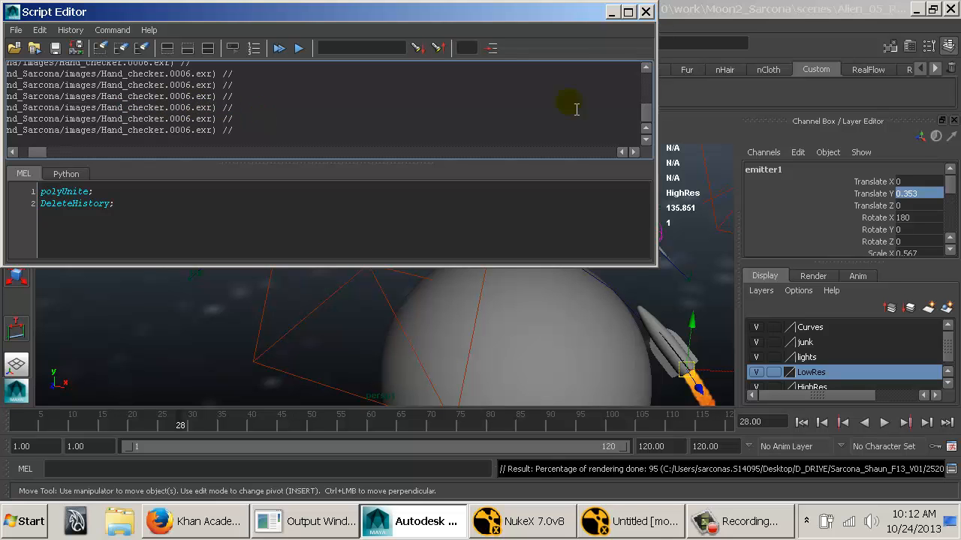
left_click(645, 11)
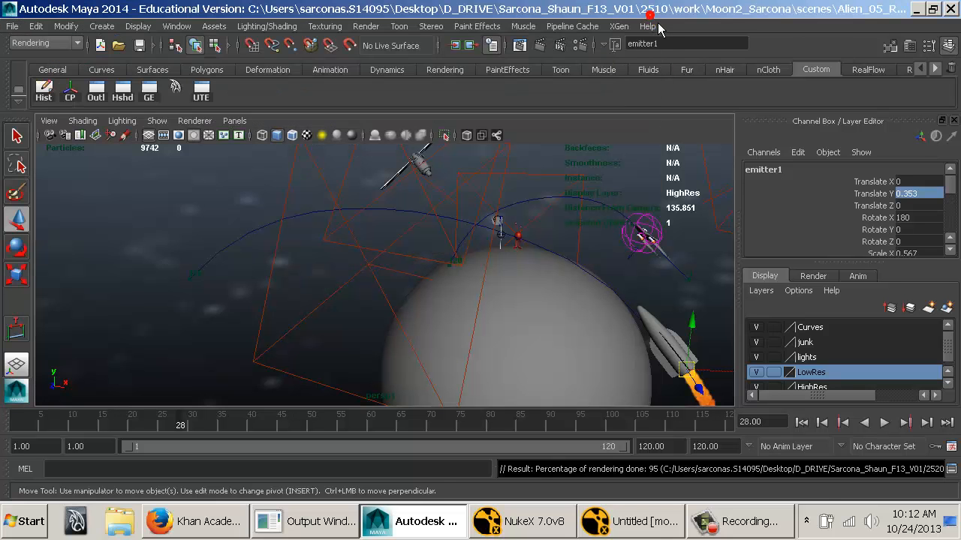
Start the Windows Task Manager and examine the CPU usage of the mayabatch.exe process.
right_click(804, 518)
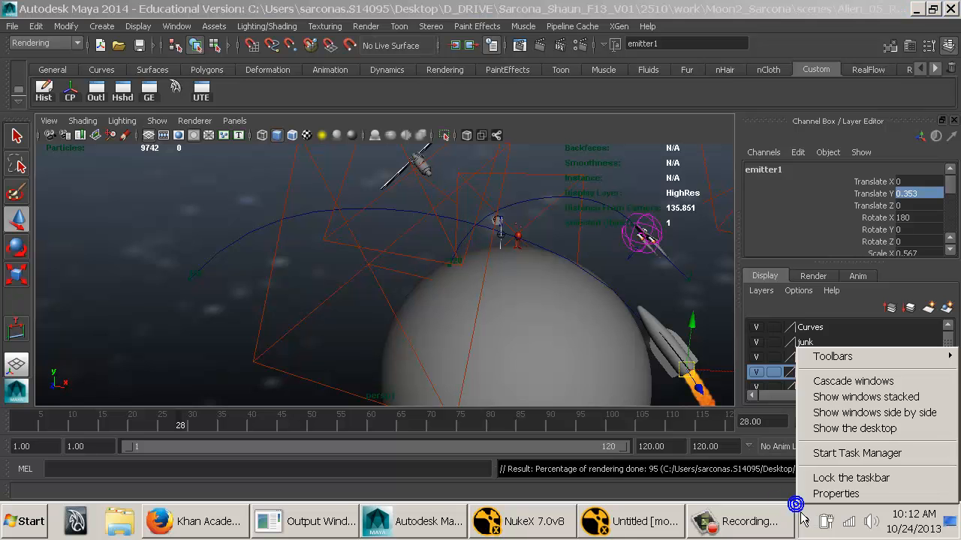
left_click(819, 454)
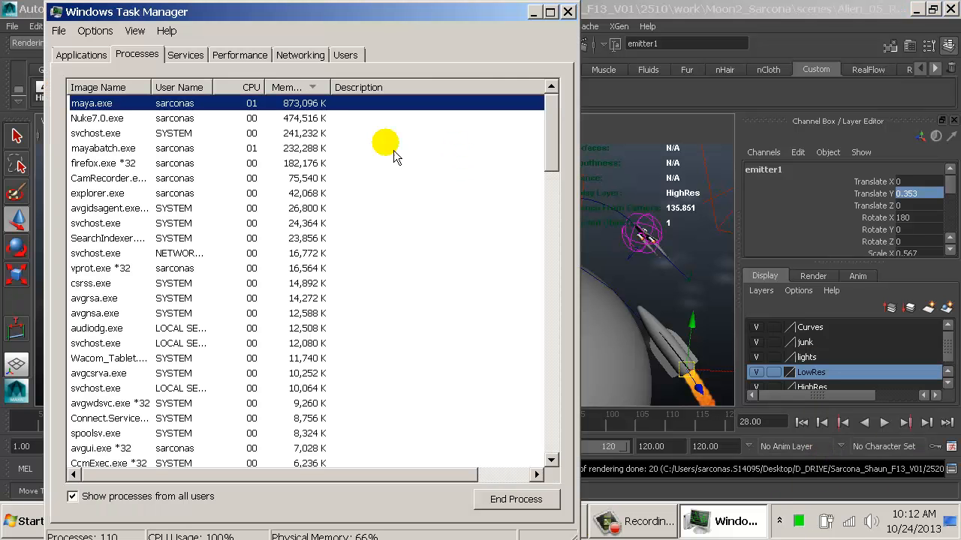
left_click(101, 163)
left_click(101, 147)
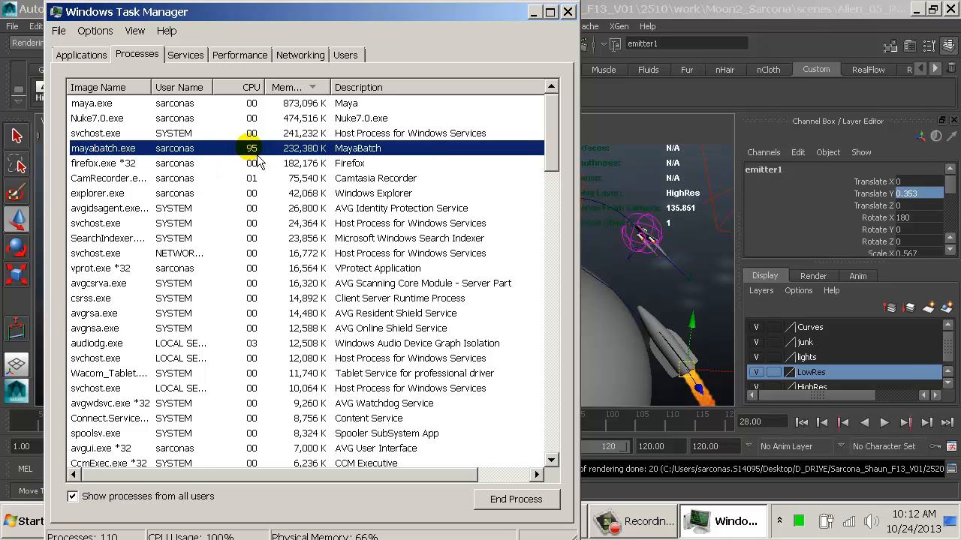
left_click(135, 54)
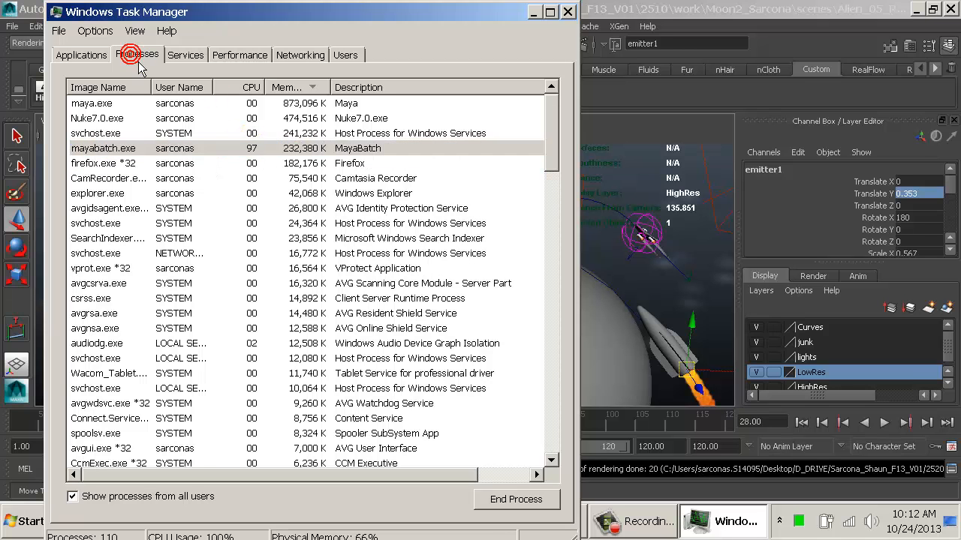
left_click(105, 147)
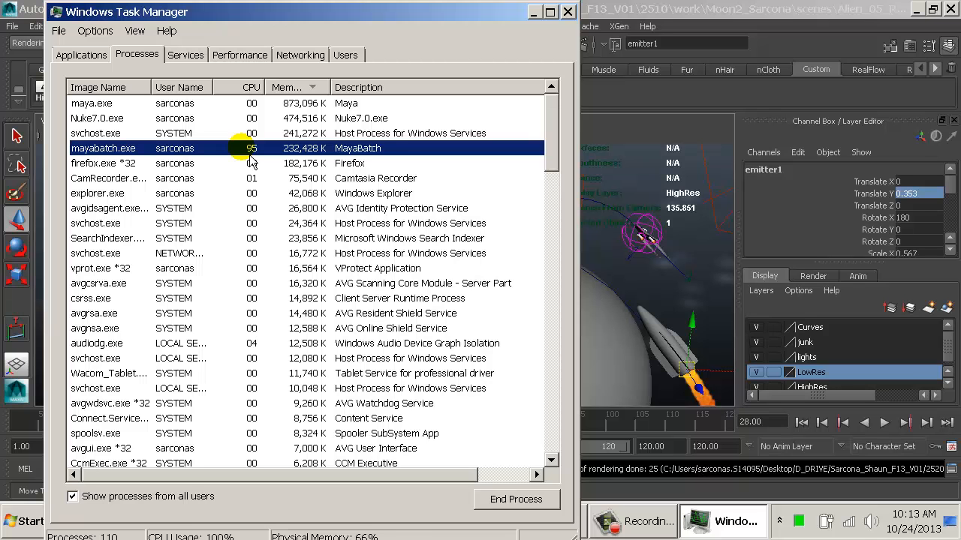
Return to Maya and set the render threads to 16 in the mental ray batch render options.
left_click(600, 17)
left_click(381, 27)
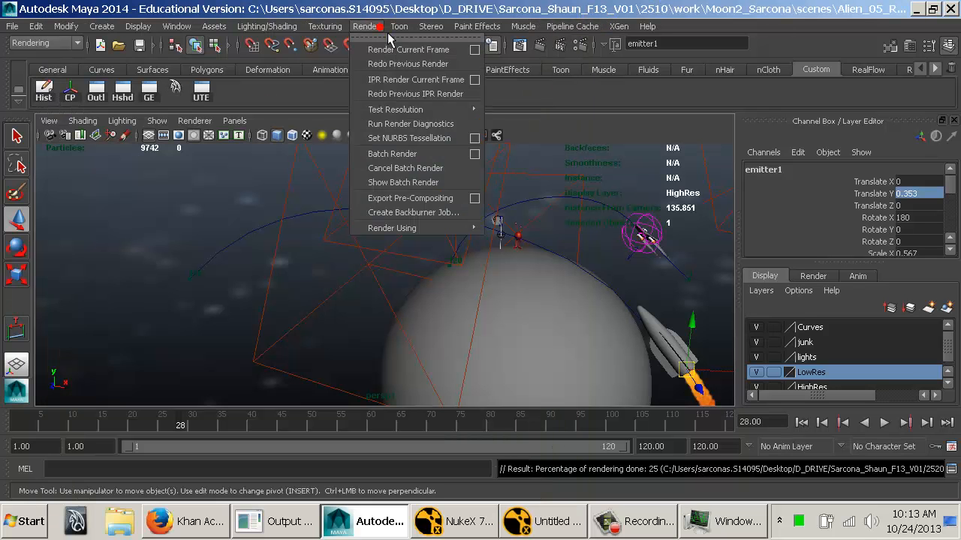
left_click(474, 154)
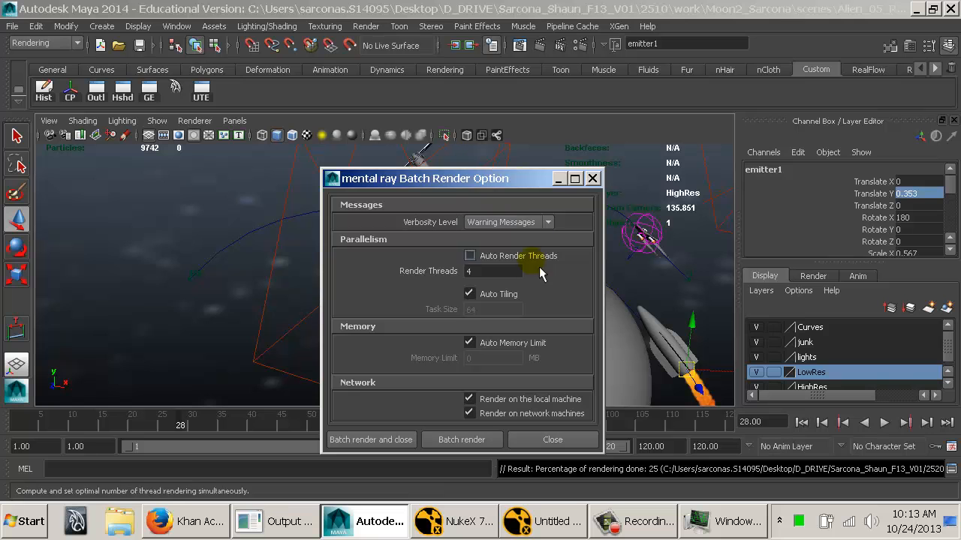
left_click(480, 271)
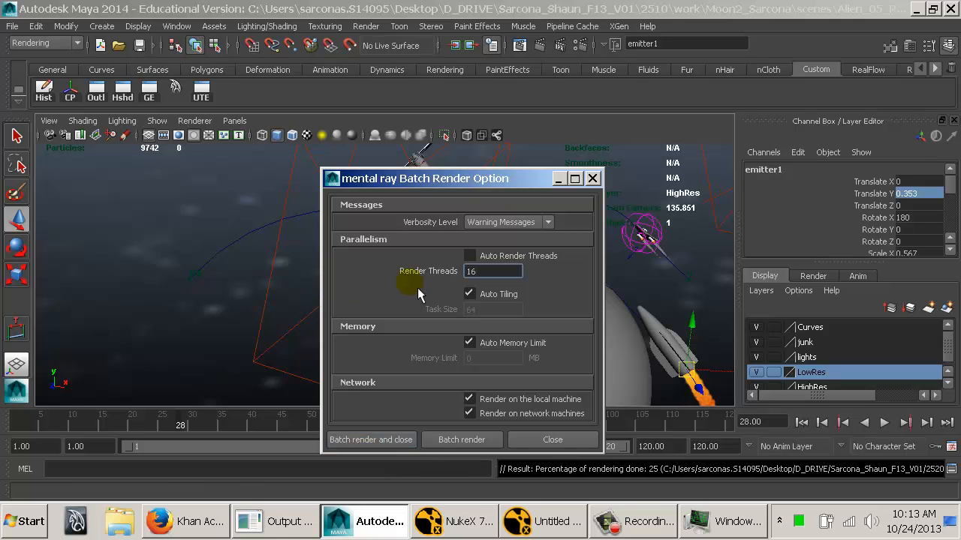
Review the priority choices for the mayabatch.exe process in Task Manager without changing them, and close Task Manager.
left_click(703, 533)
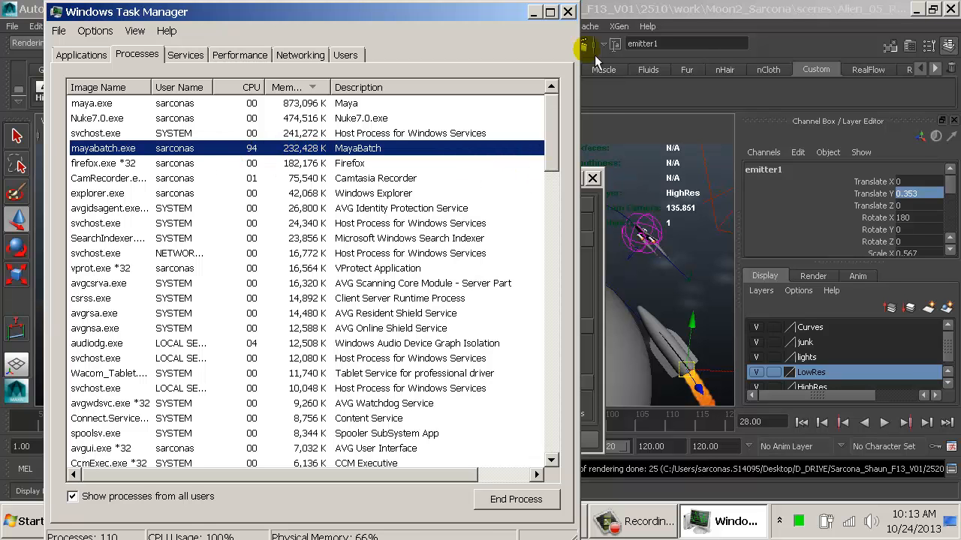
left_click(568, 11)
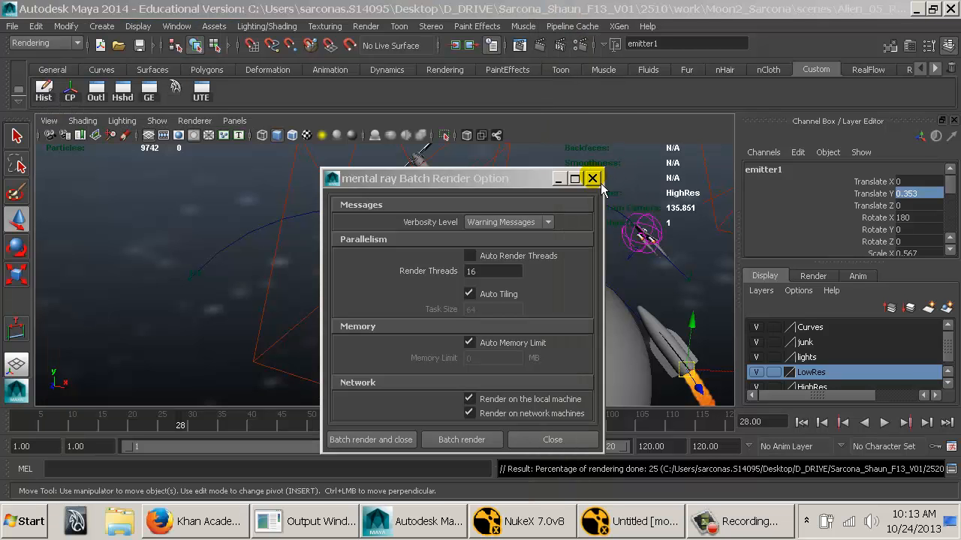
right_click(816, 513)
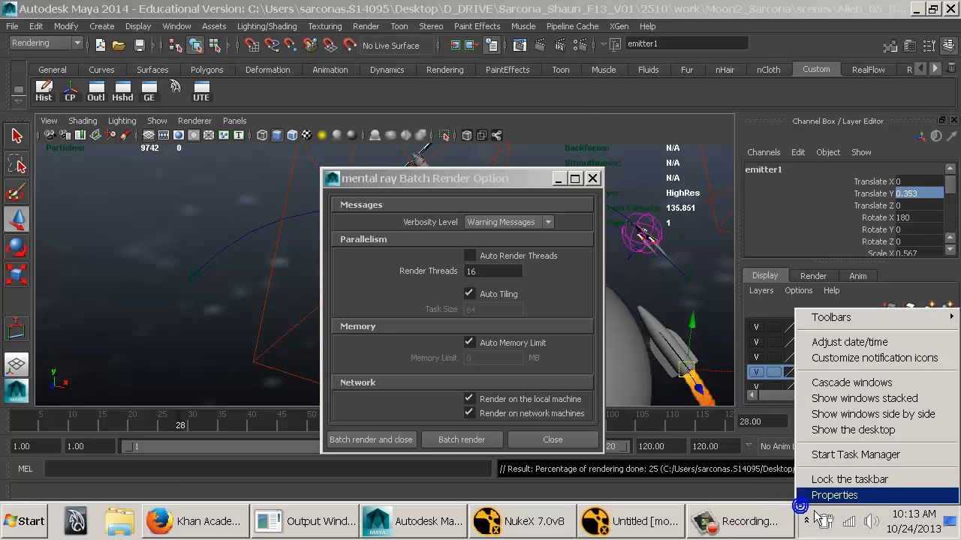
left_click(821, 454)
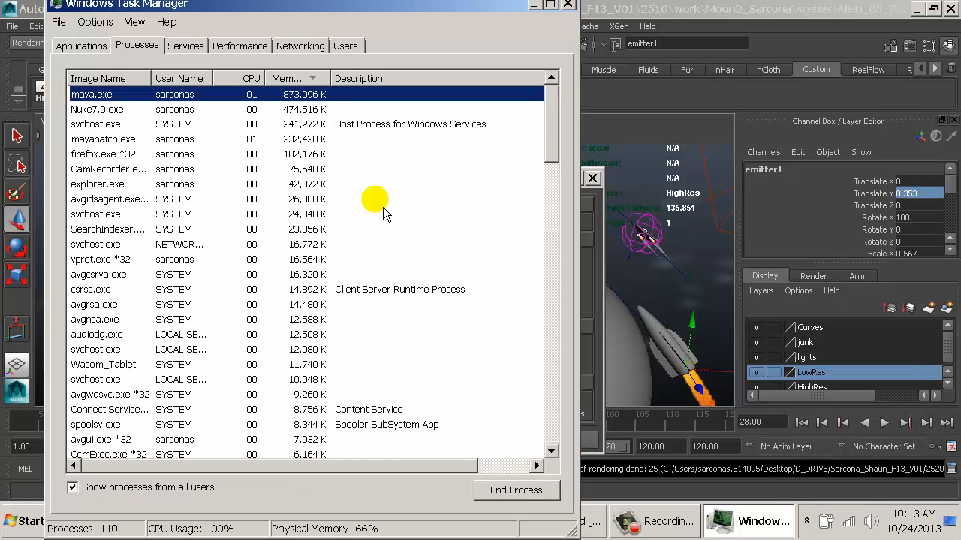
right_click(95, 146)
mouse_move(202, 262)
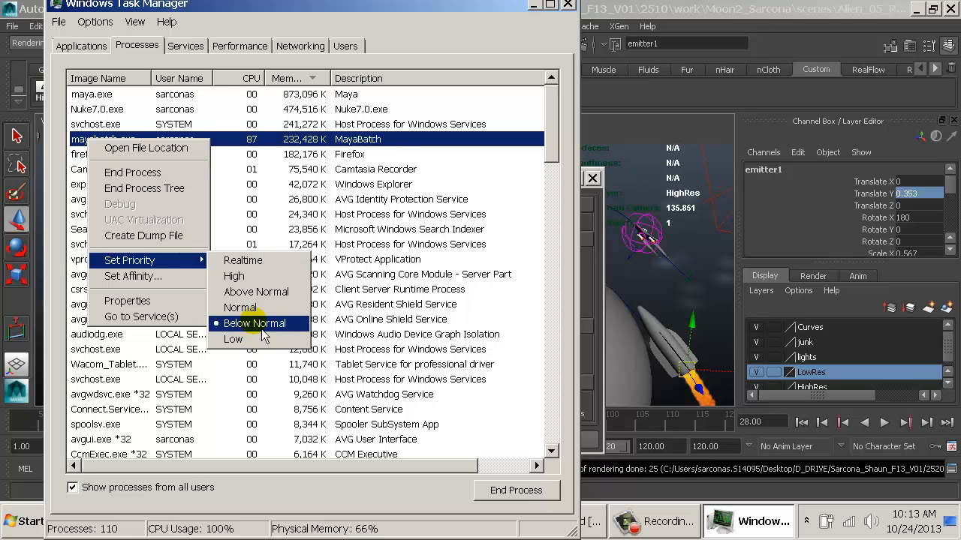
left_click(392, 143)
left_click(568, 6)
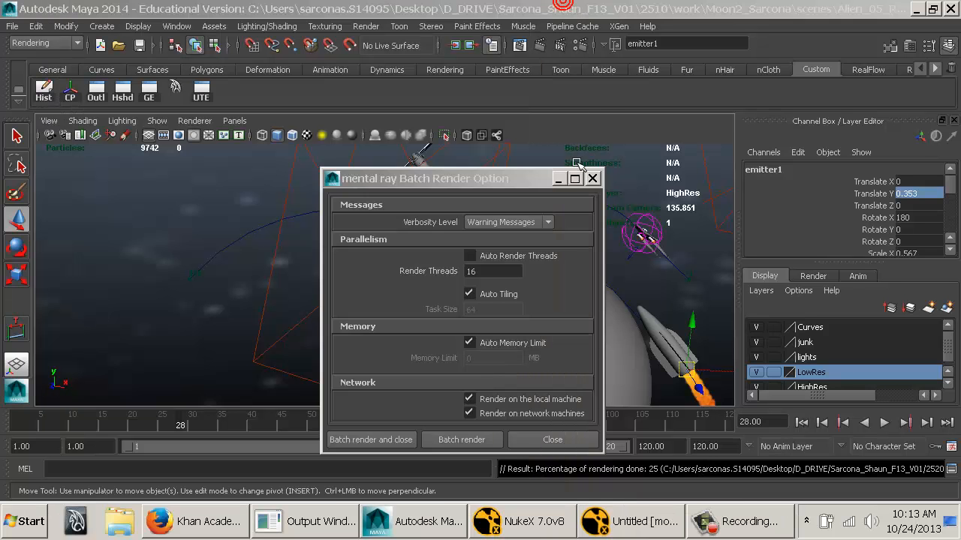
Close the mental ray batch render options and check the render progress message in the command feedback line.
left_click(592, 178)
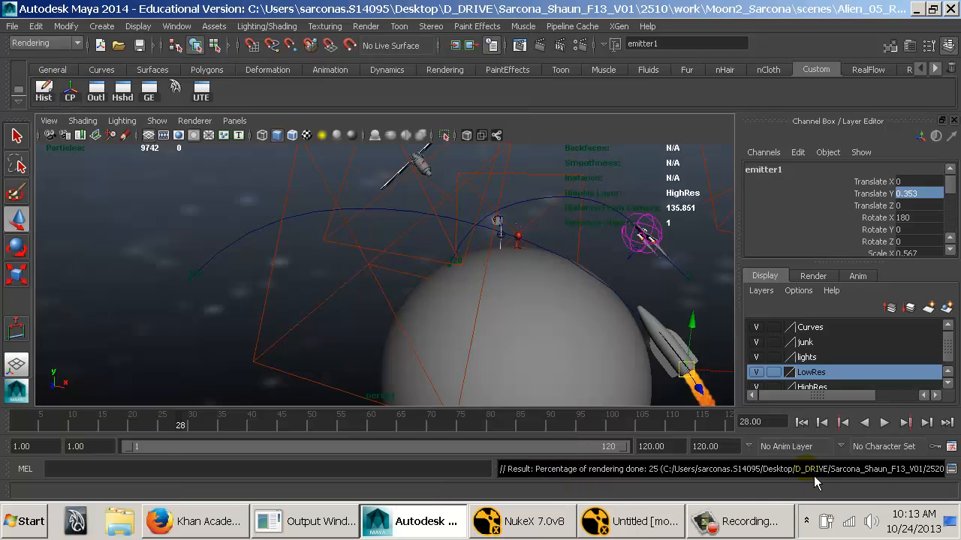
left_click_drag(810, 472, 862, 472)
left_click(872, 473)
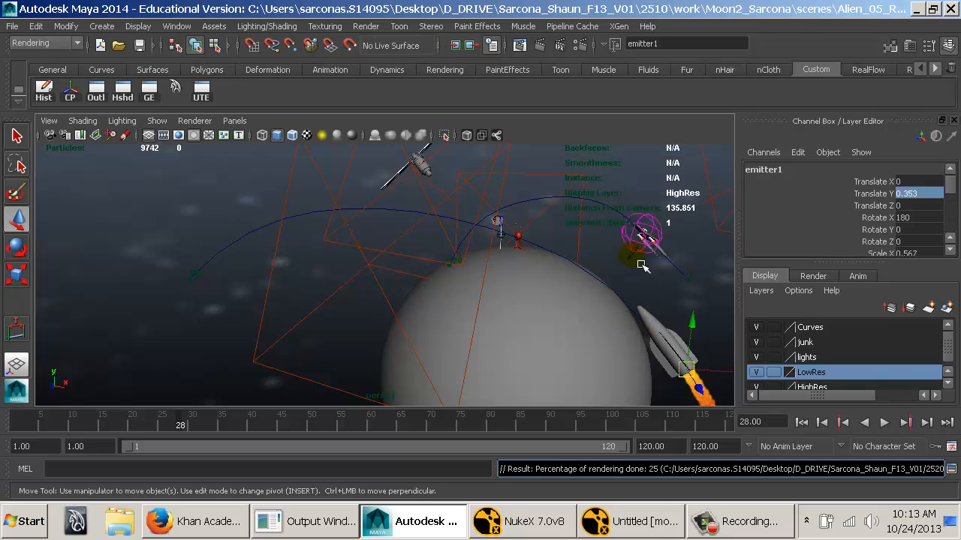